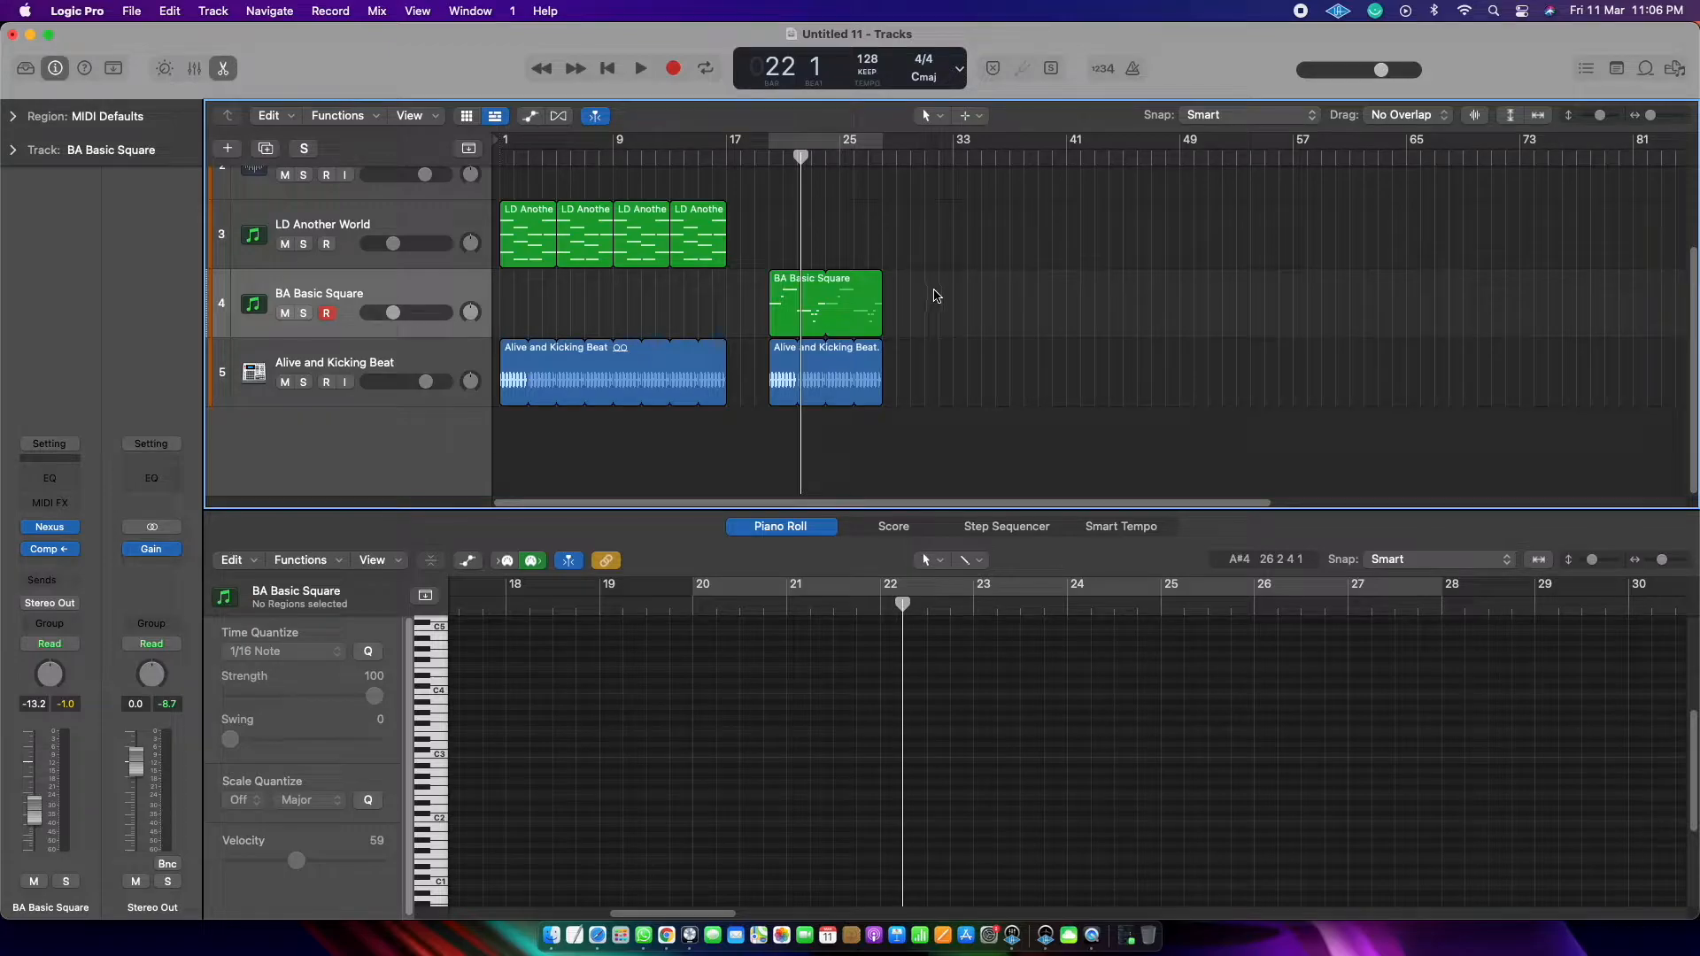
Step: Return the playhead to bar 1 and move all regions on tracks 3 to 5 together so the first ones start at bar 9
drag(801, 156, 460, 171)
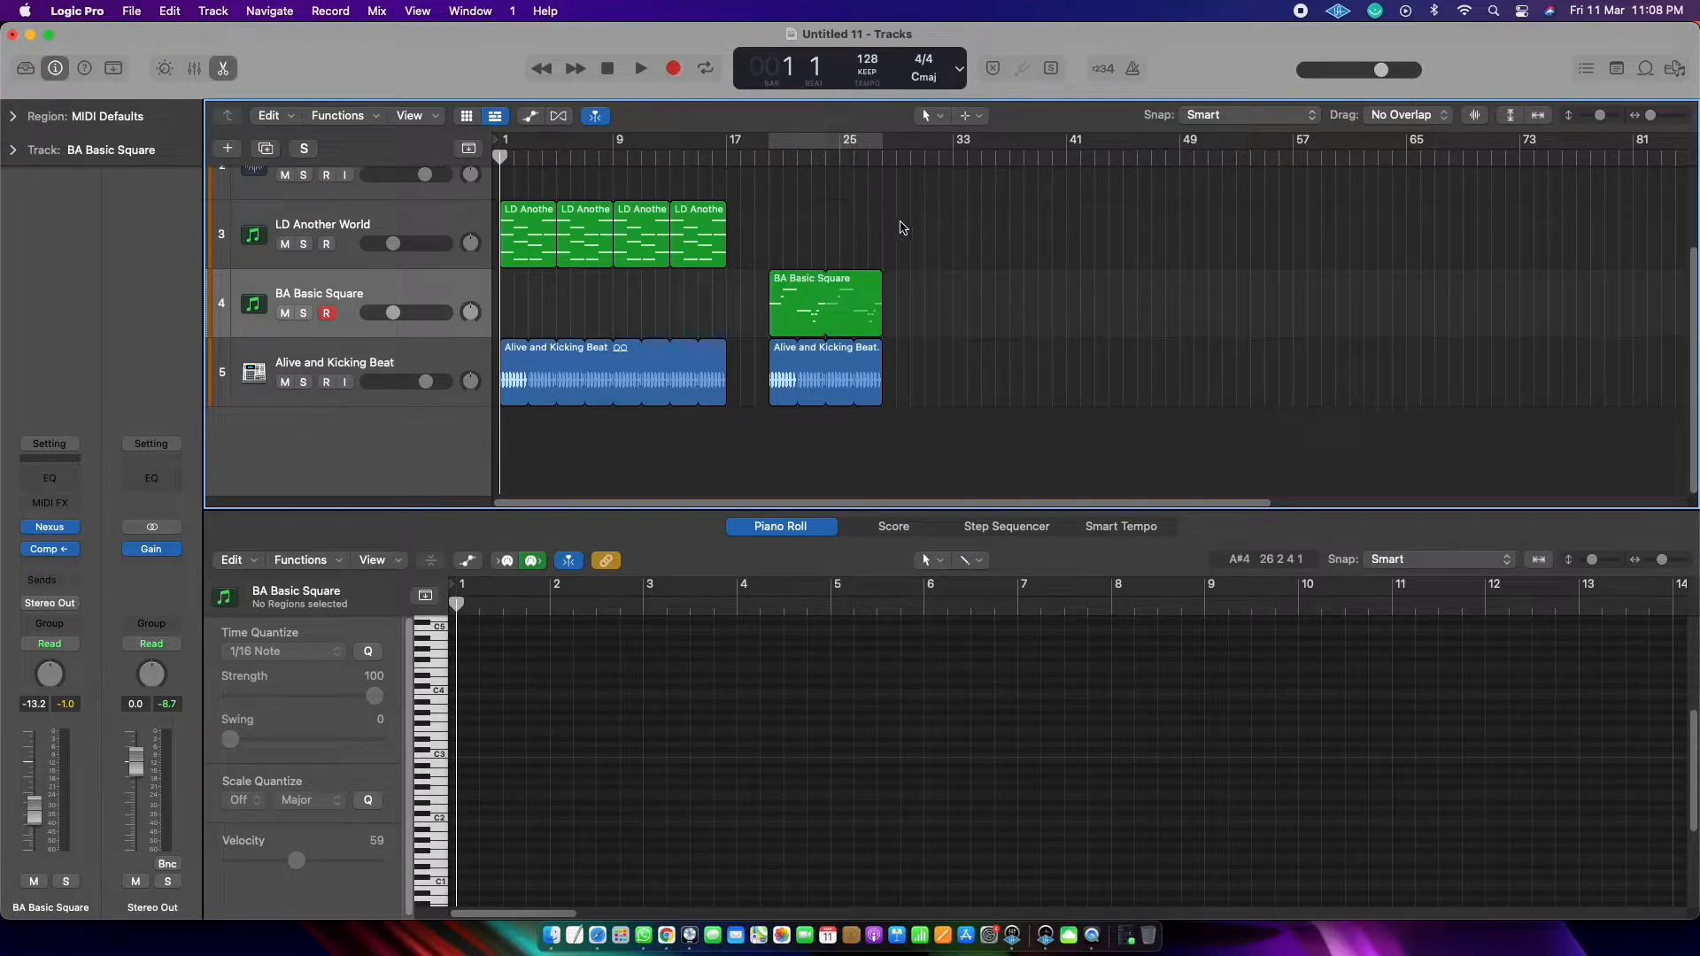
drag(900, 222, 505, 386)
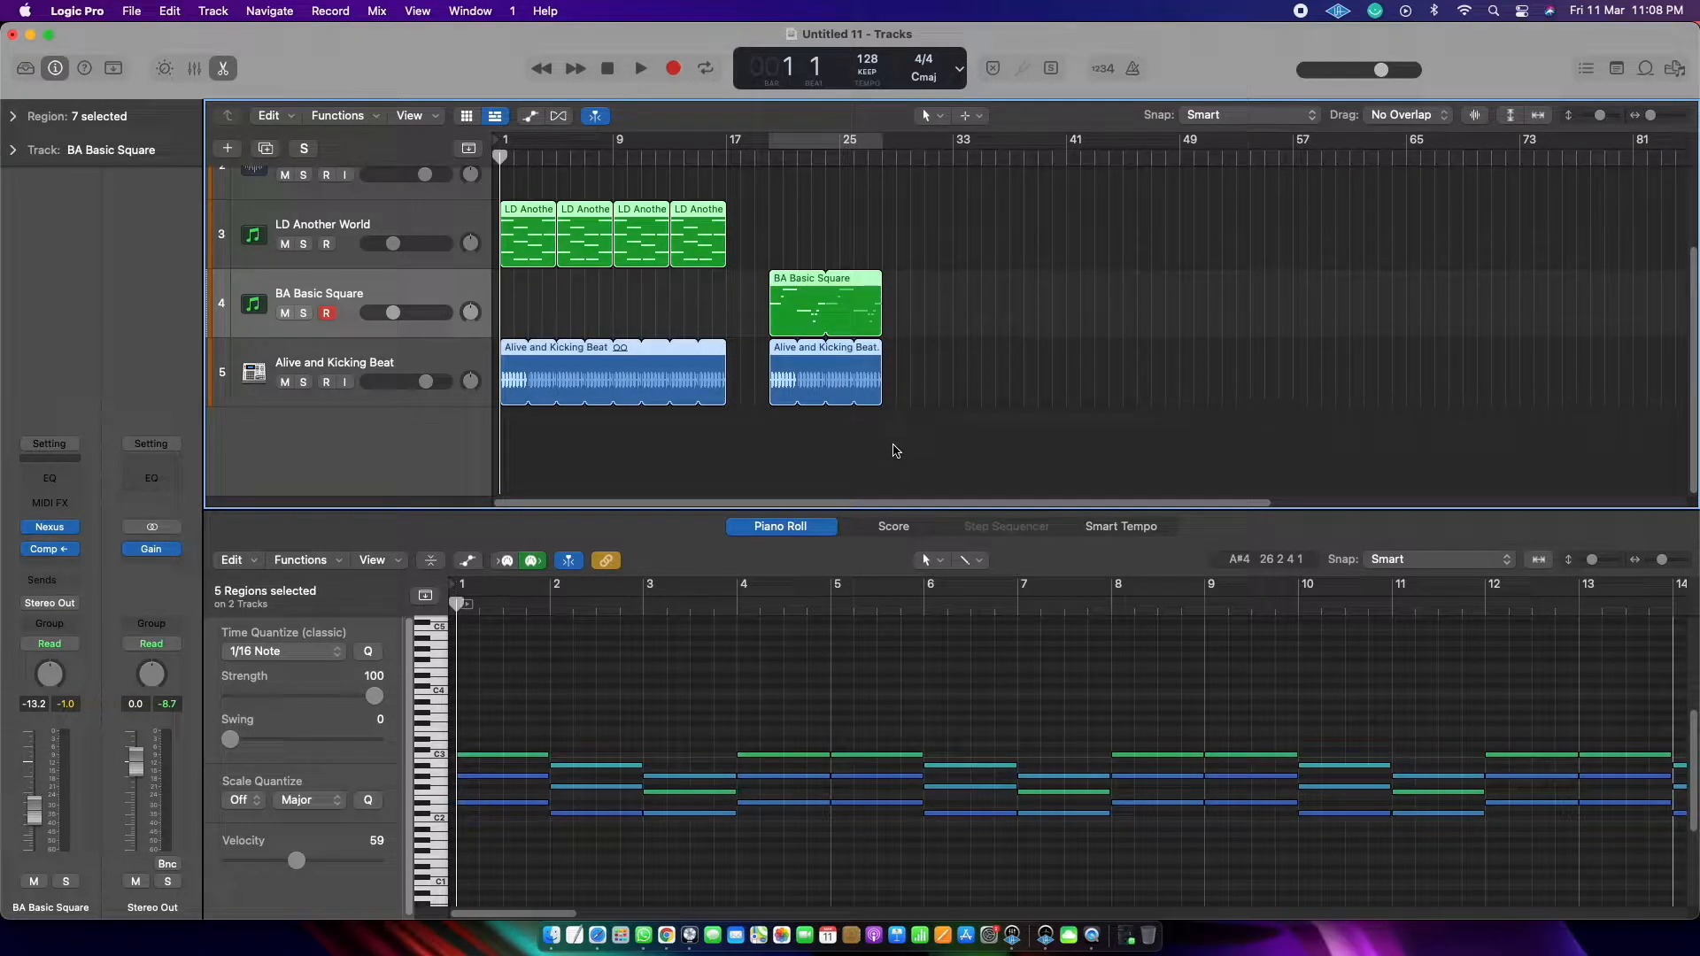
click(939, 368)
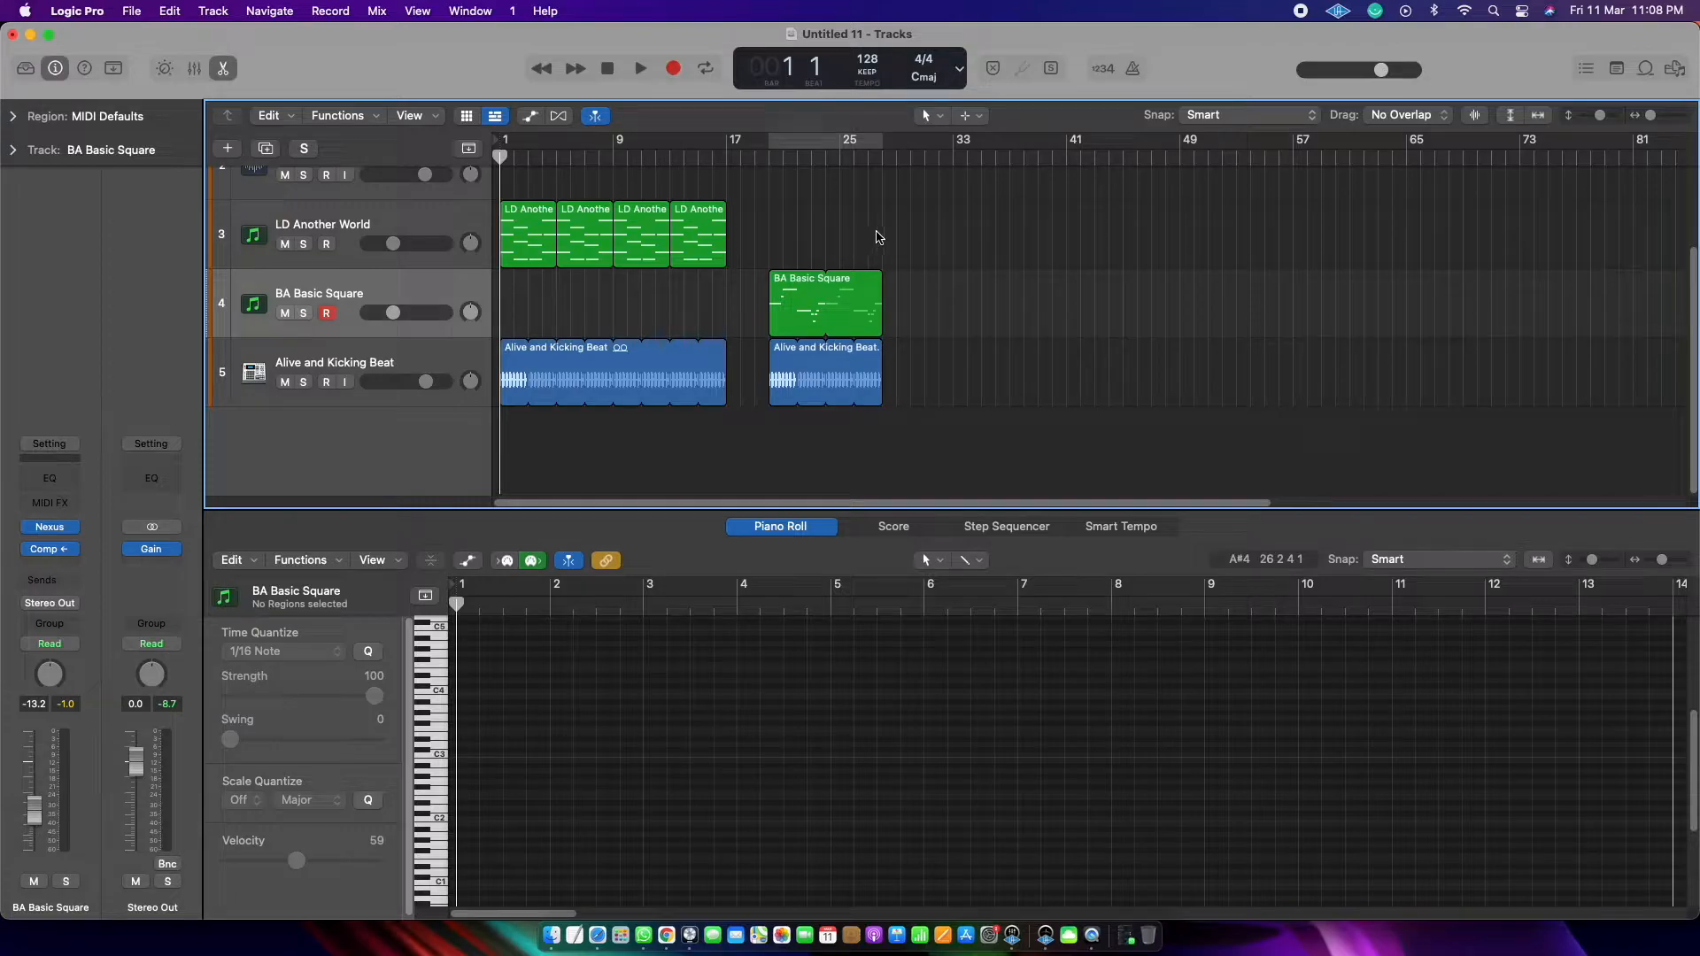
drag(887, 227, 481, 364)
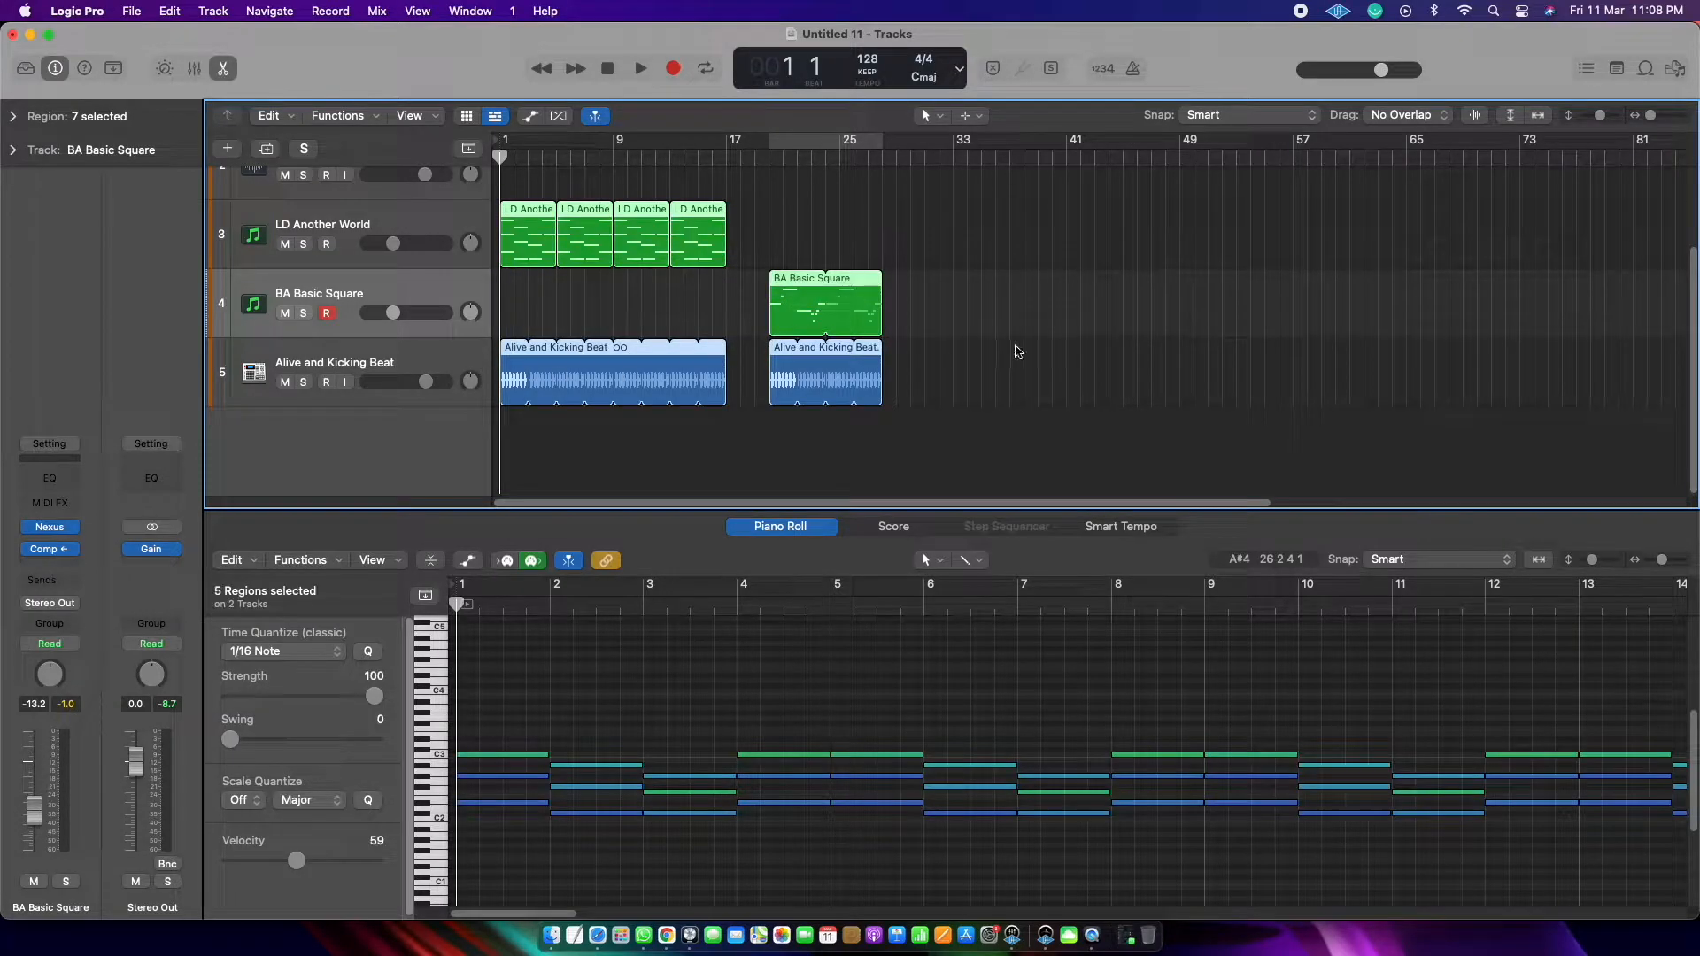
drag(914, 366, 440, 222)
click(938, 227)
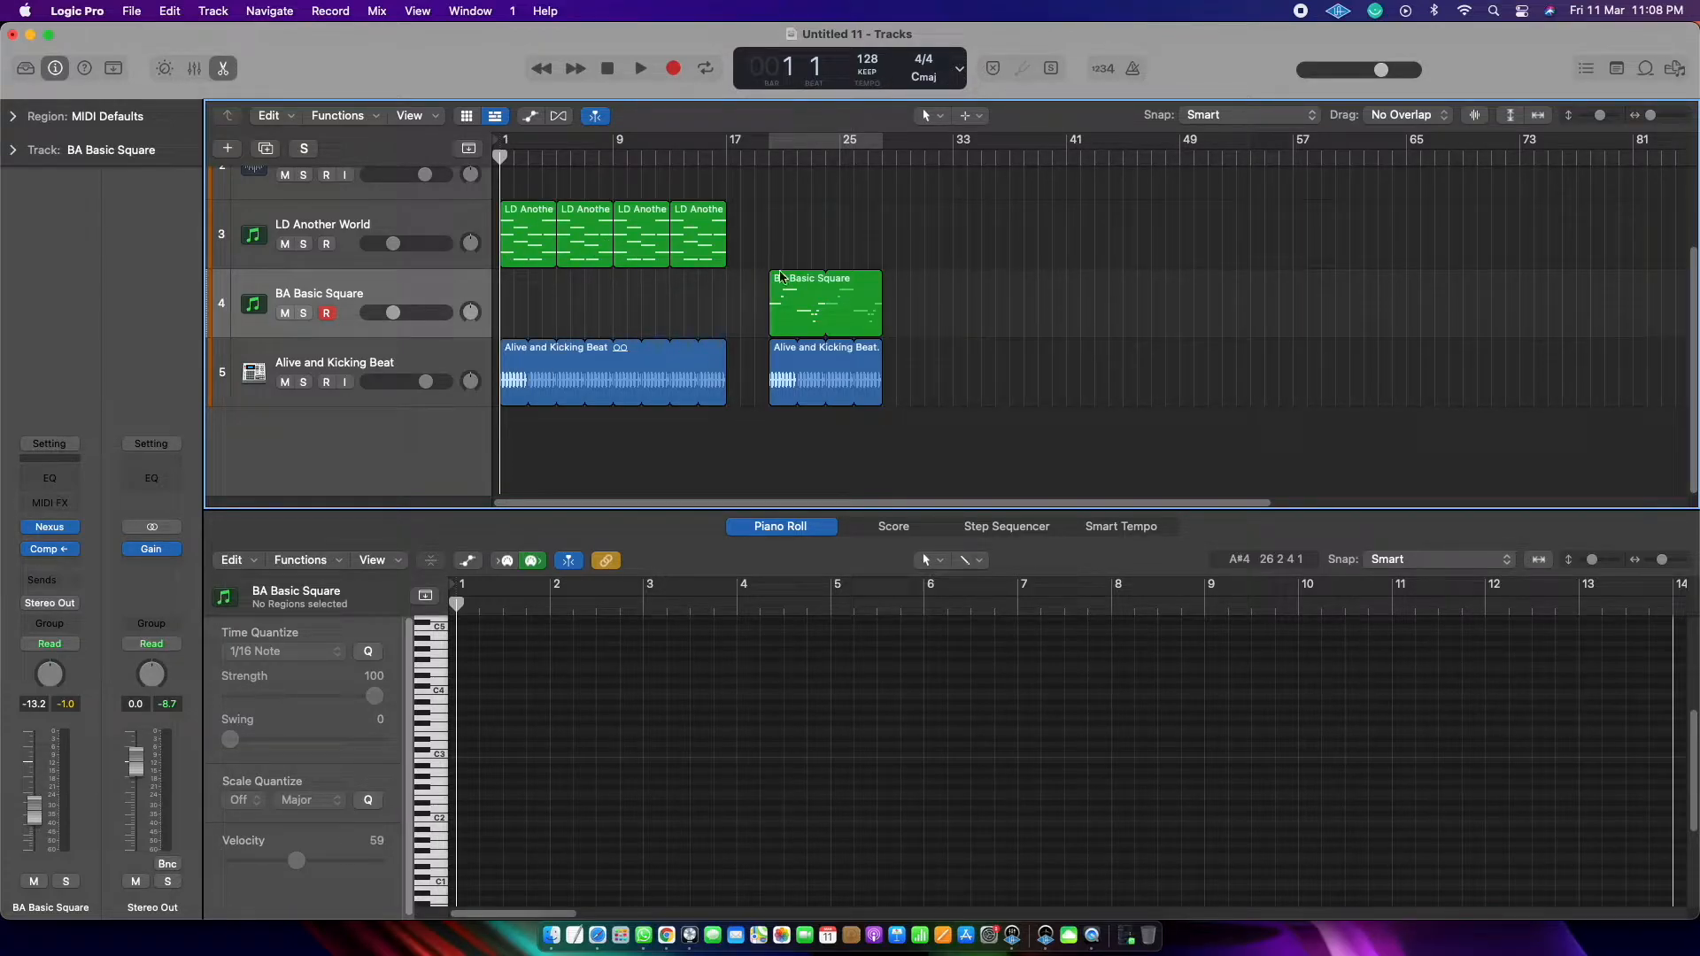
drag(909, 234, 628, 388)
click(615, 429)
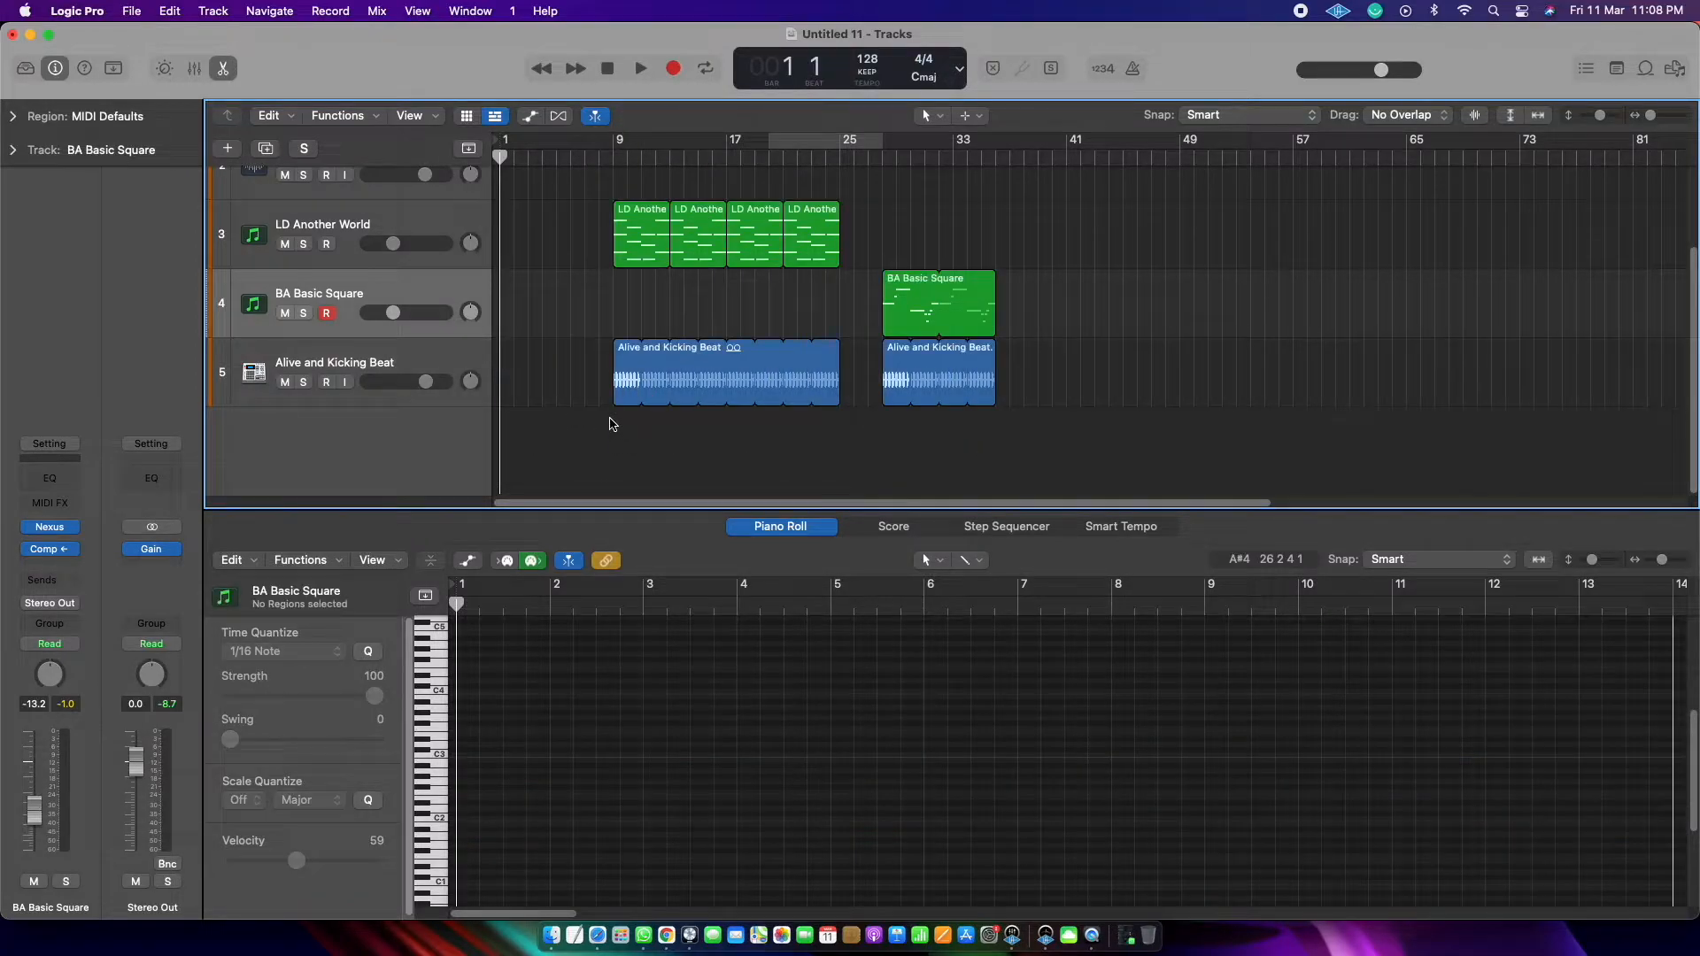
Step: Solo the Alive and Kicking Beat track, select it and listen to it from bar 9
click(304, 382)
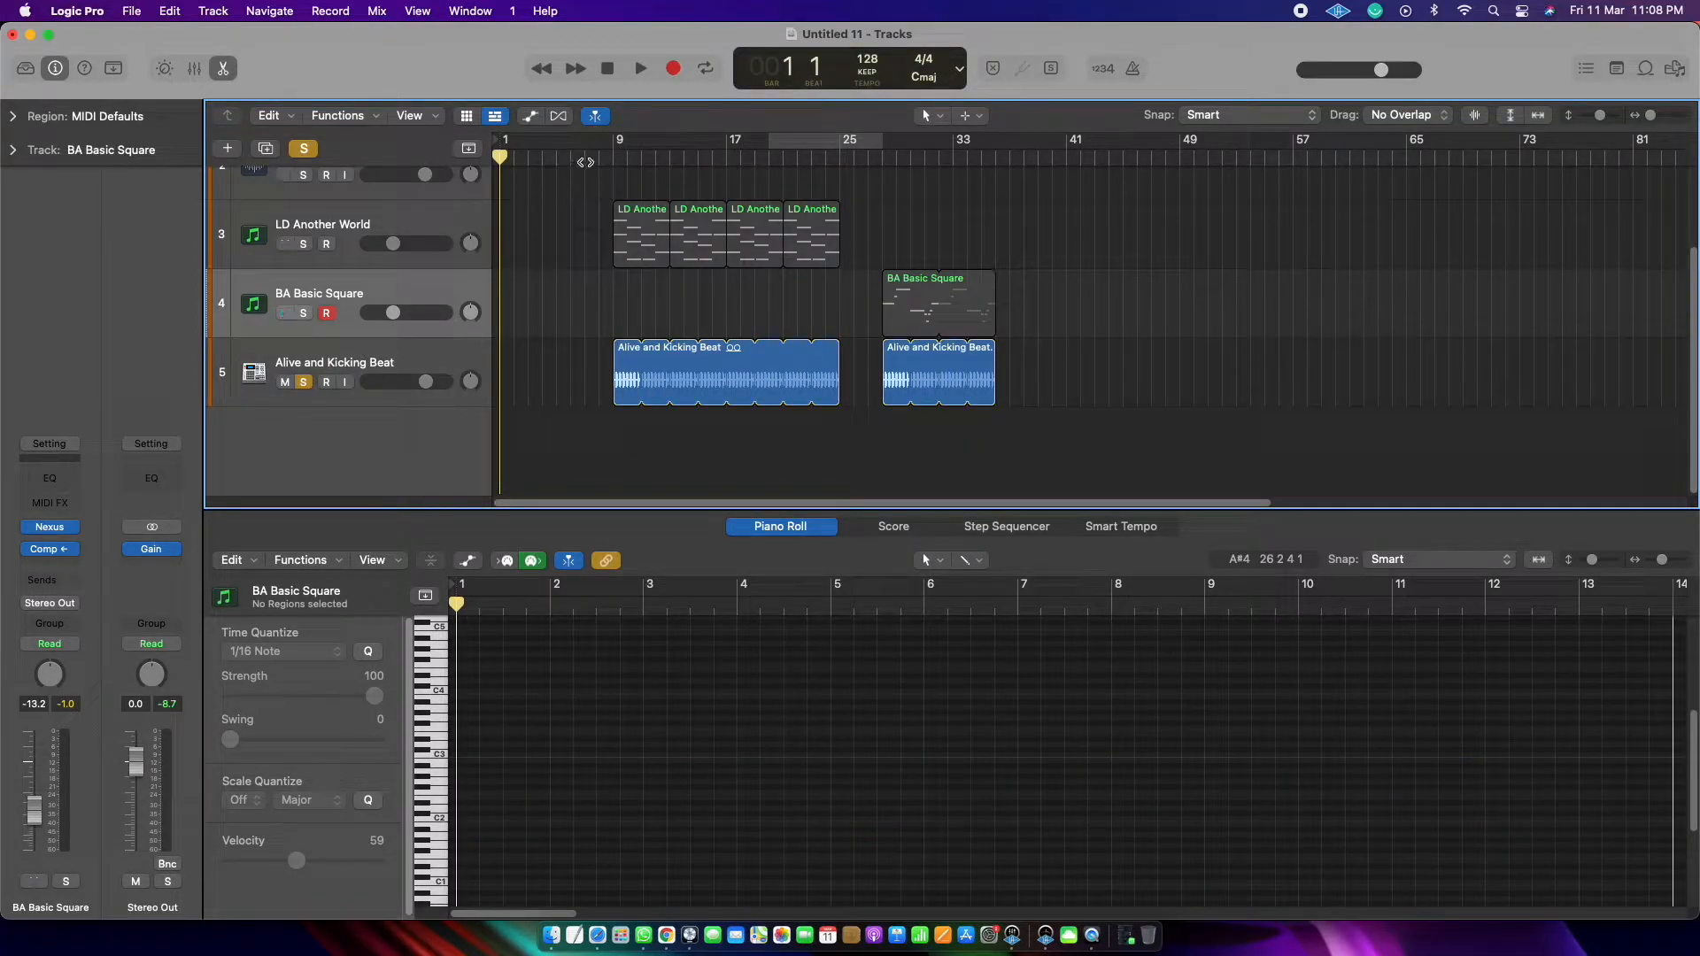
click(614, 160)
key(space)
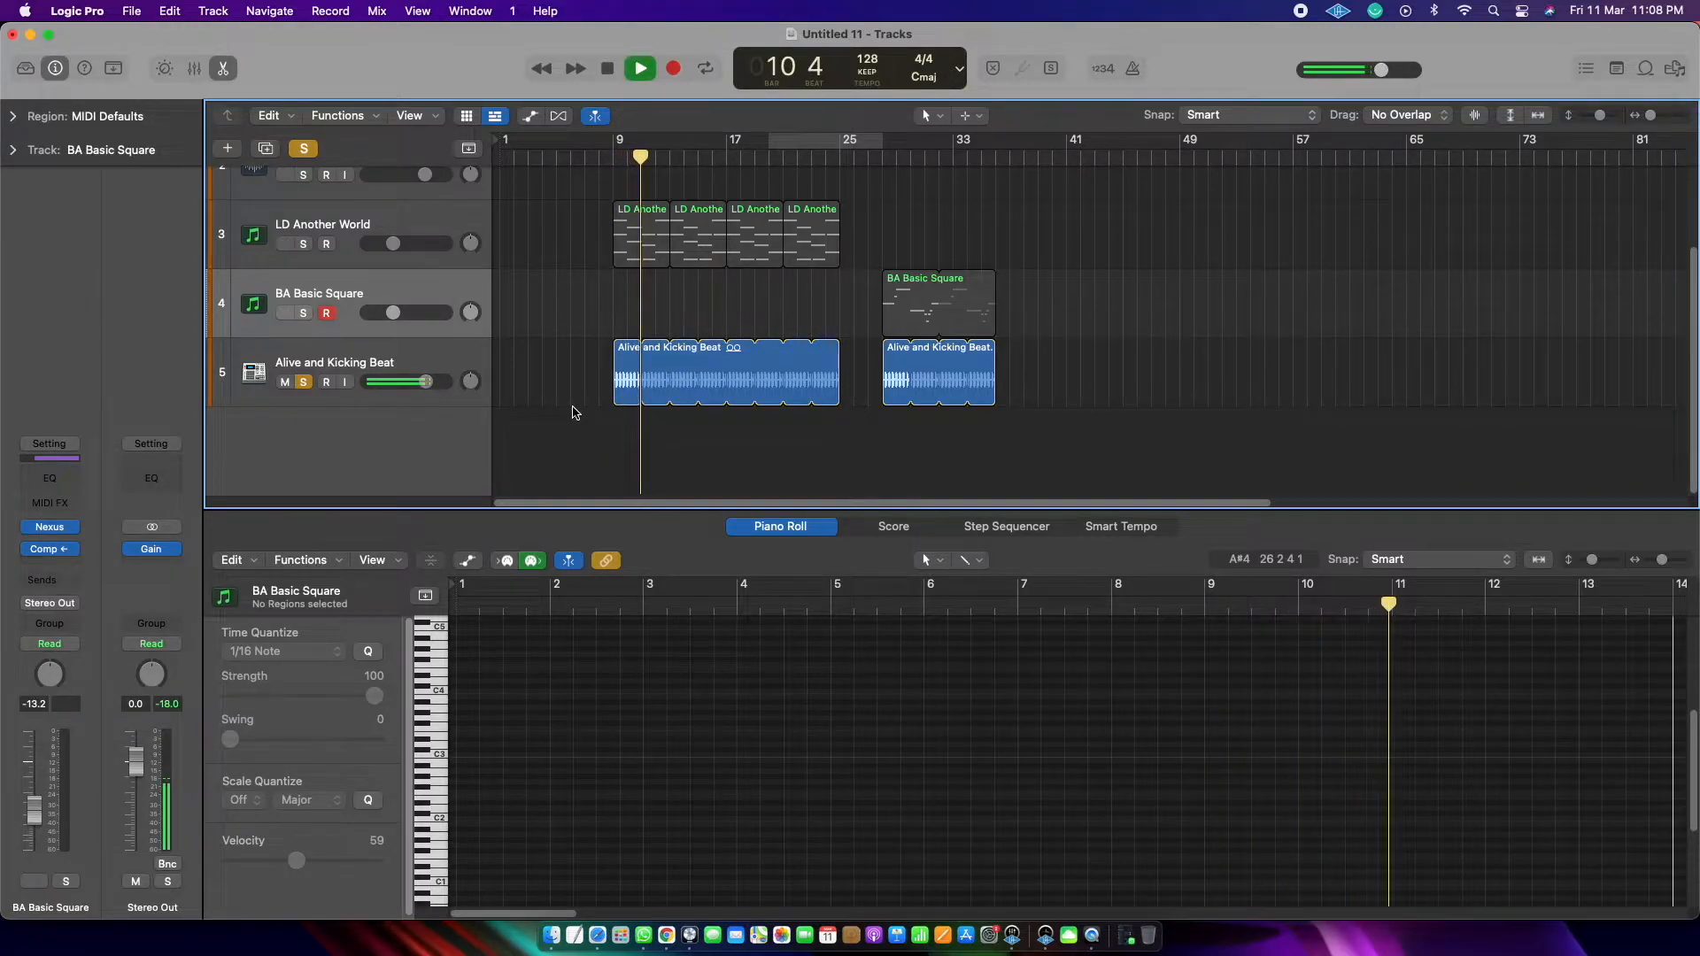
key(space)
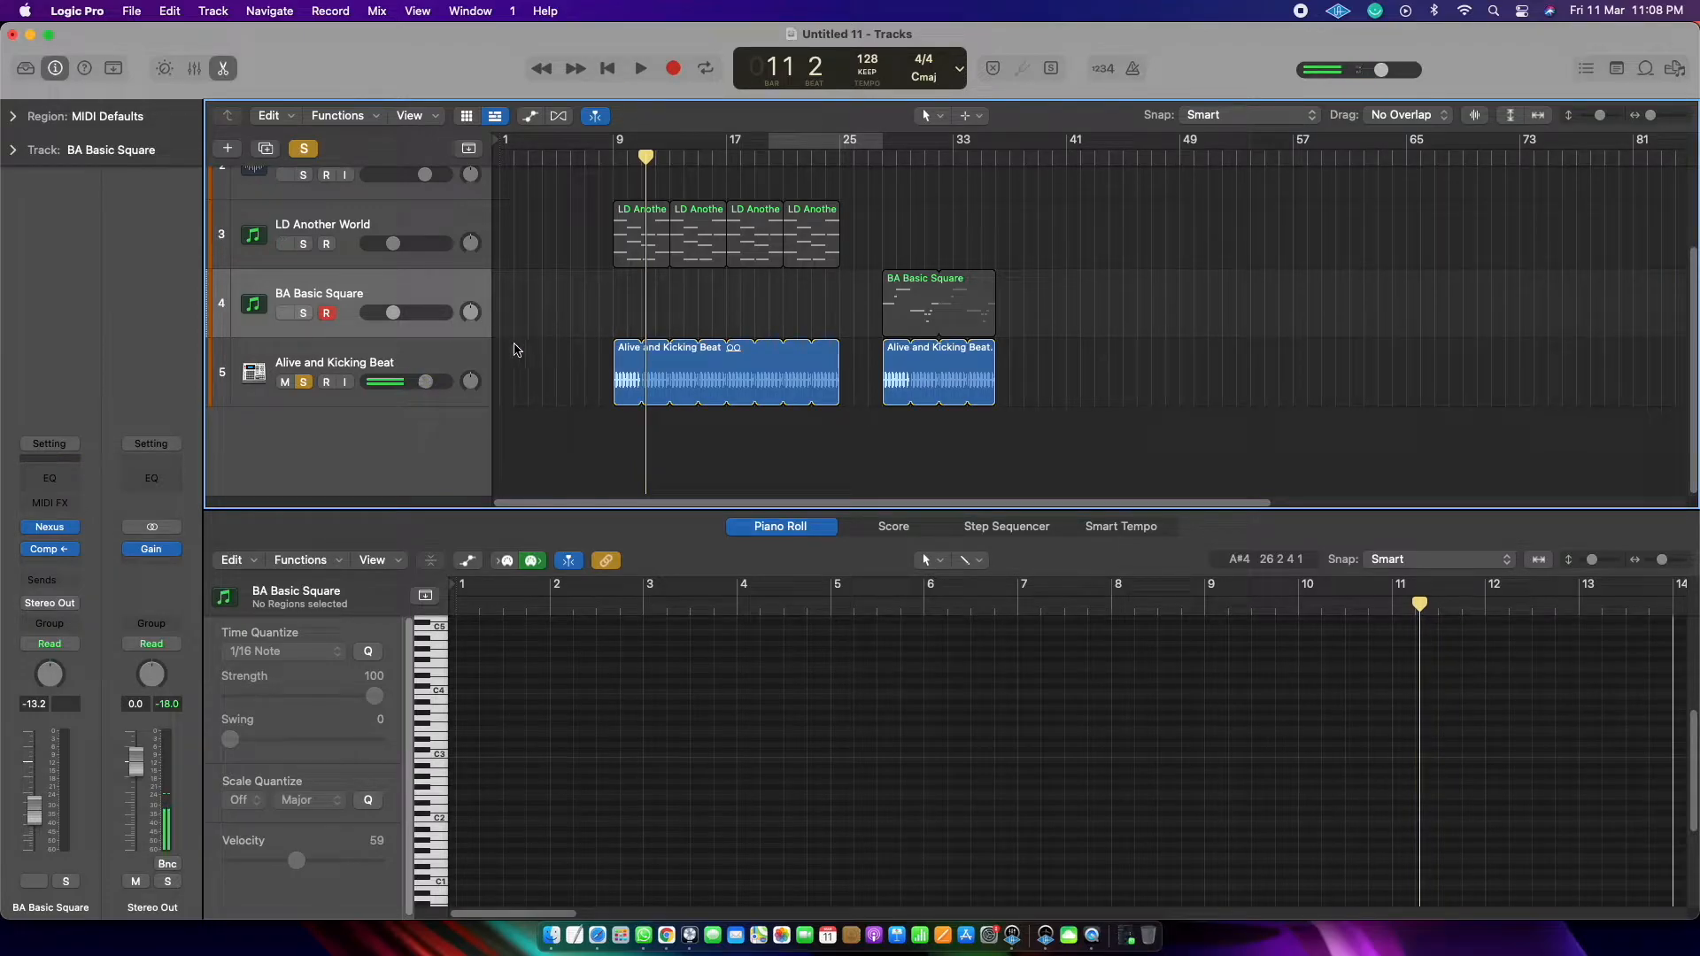
click(426, 361)
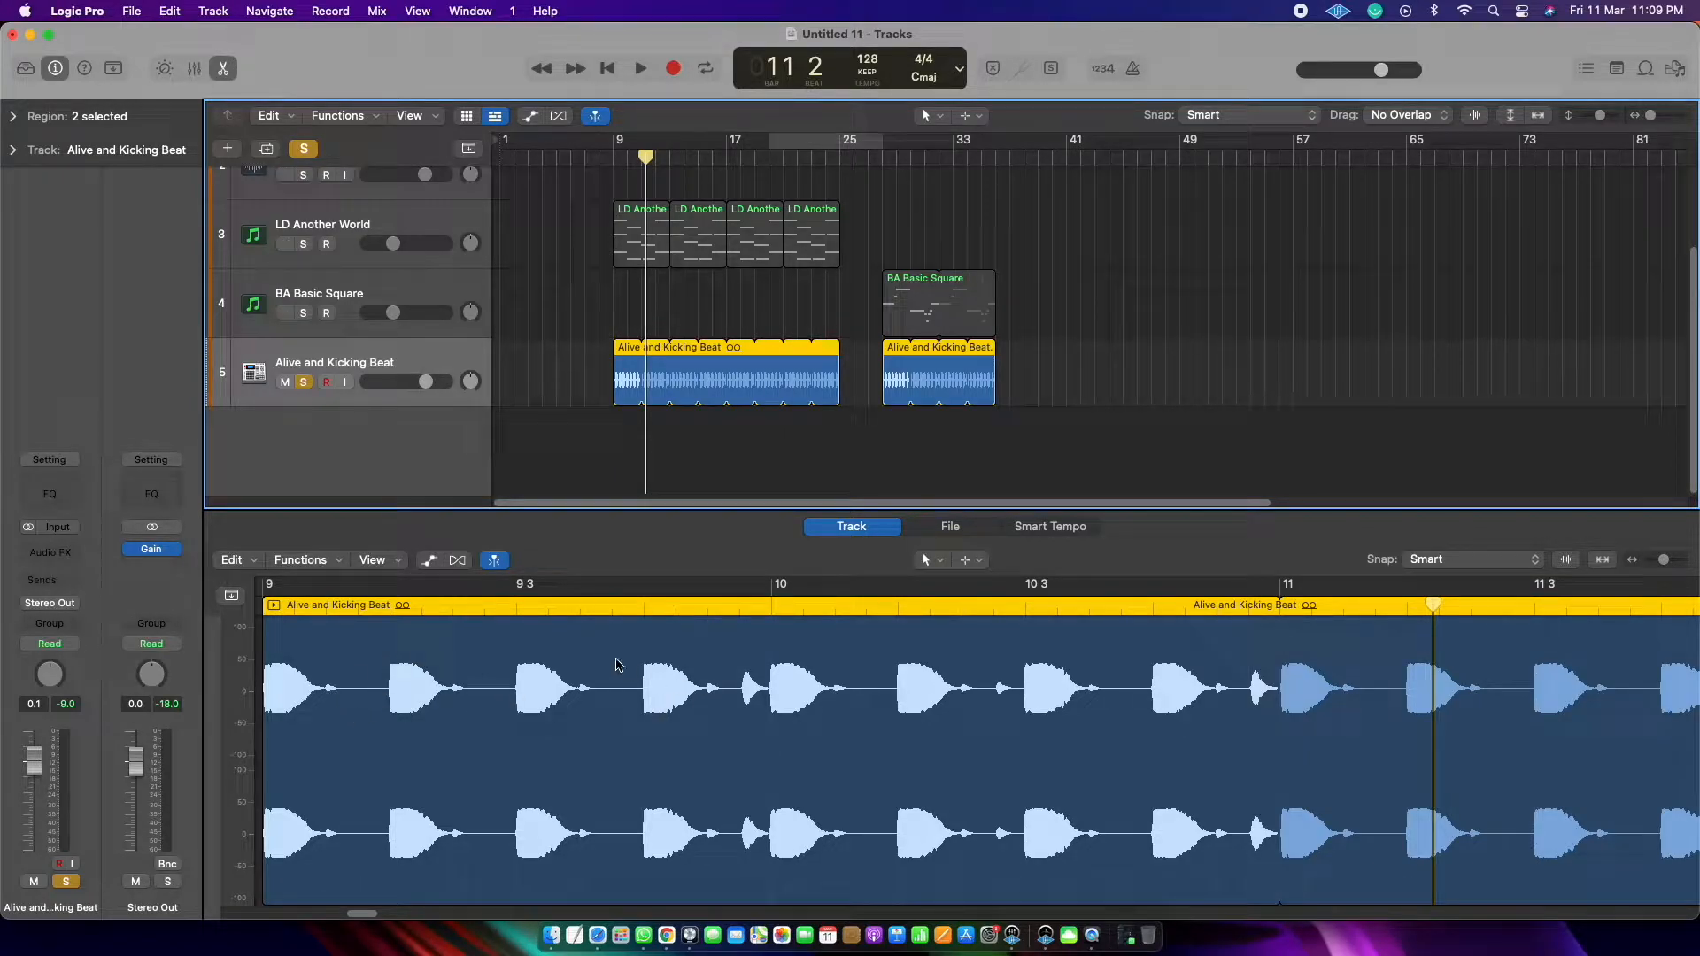
click(611, 155)
key(space)
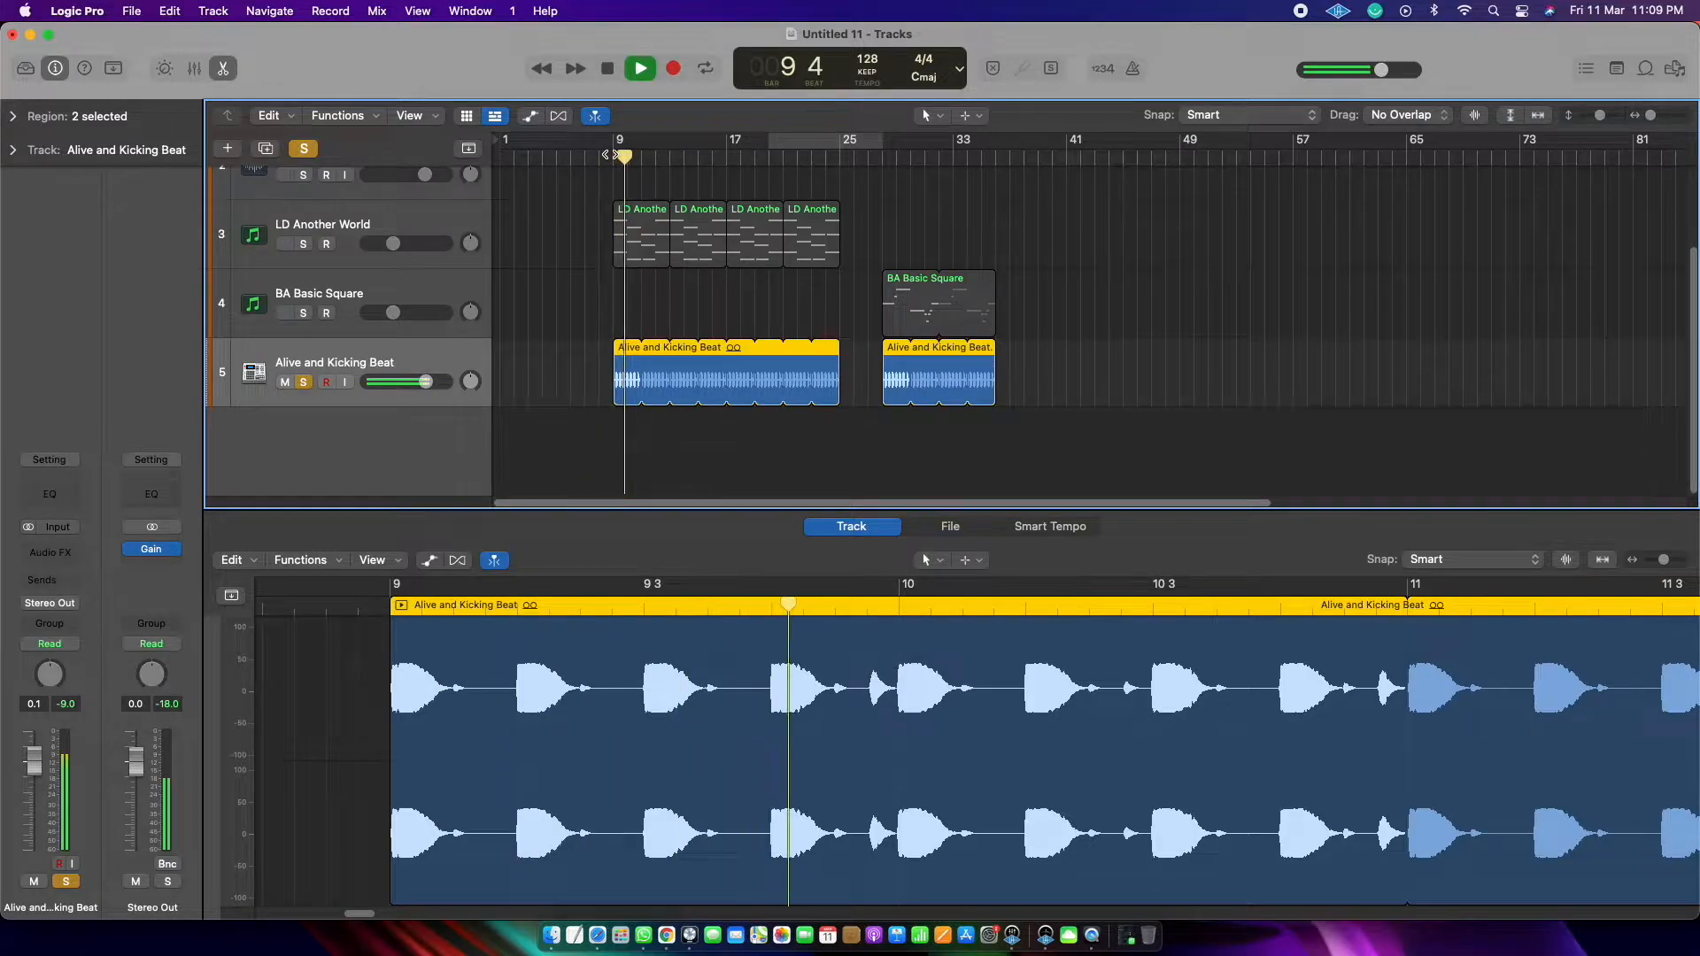
key(space)
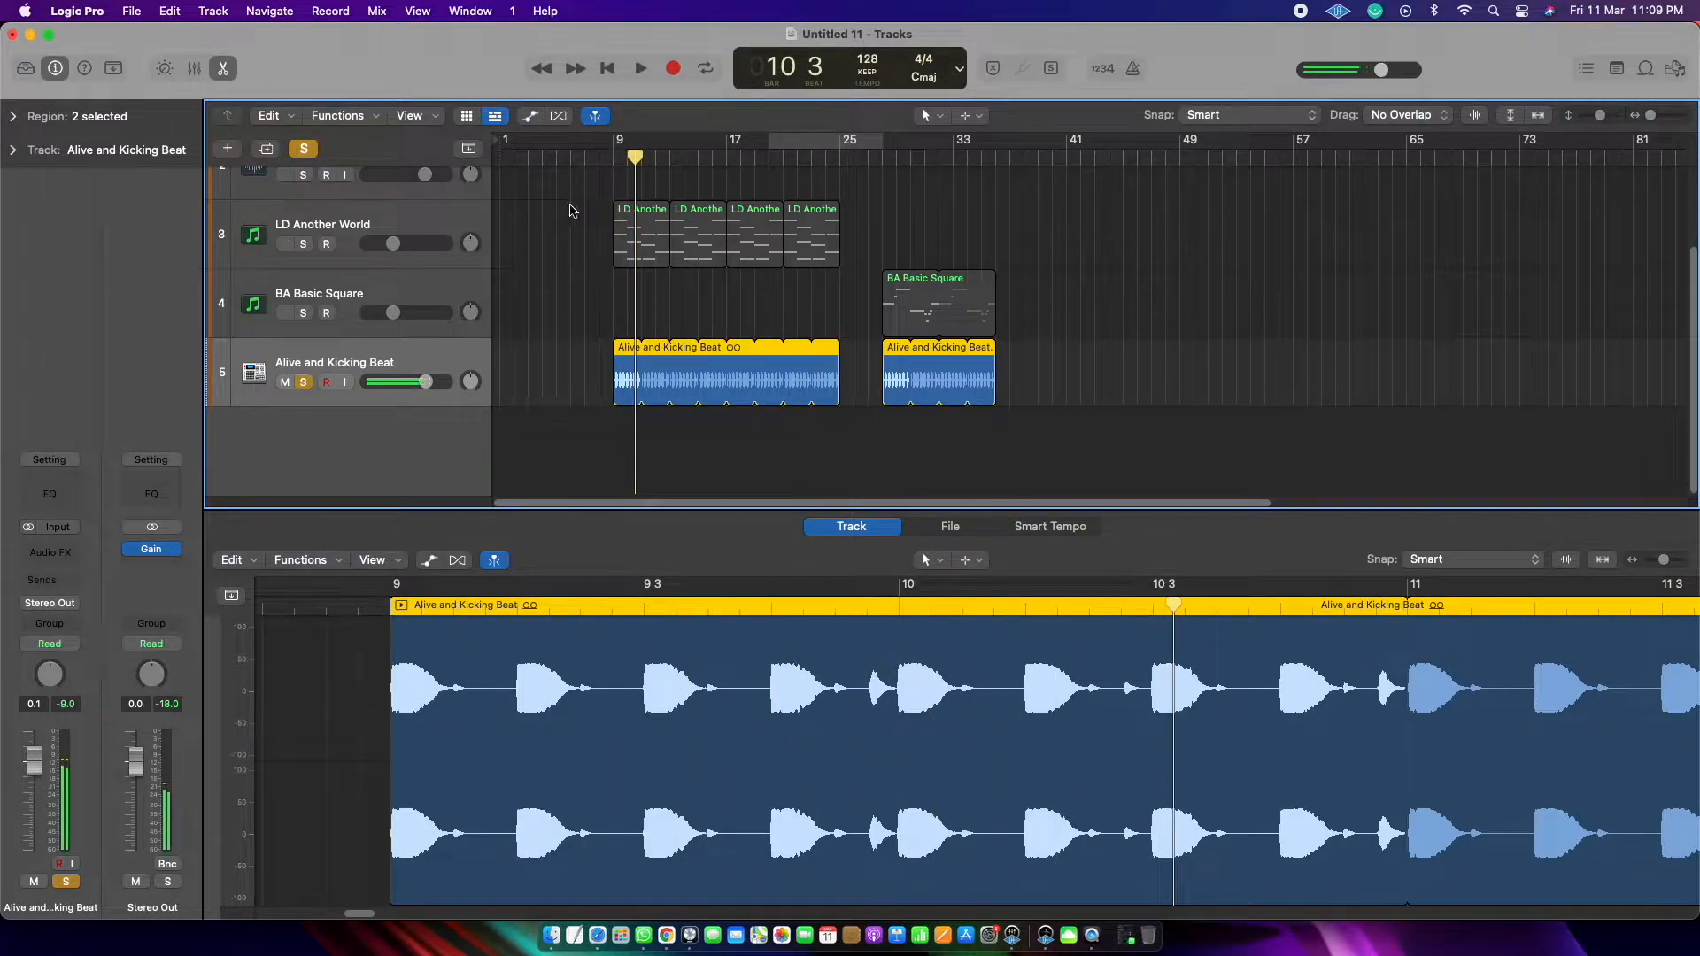
Step: Switch the solo from the beat to the LD Another World track, select it and listen to it from bar 9
click(302, 382)
click(304, 244)
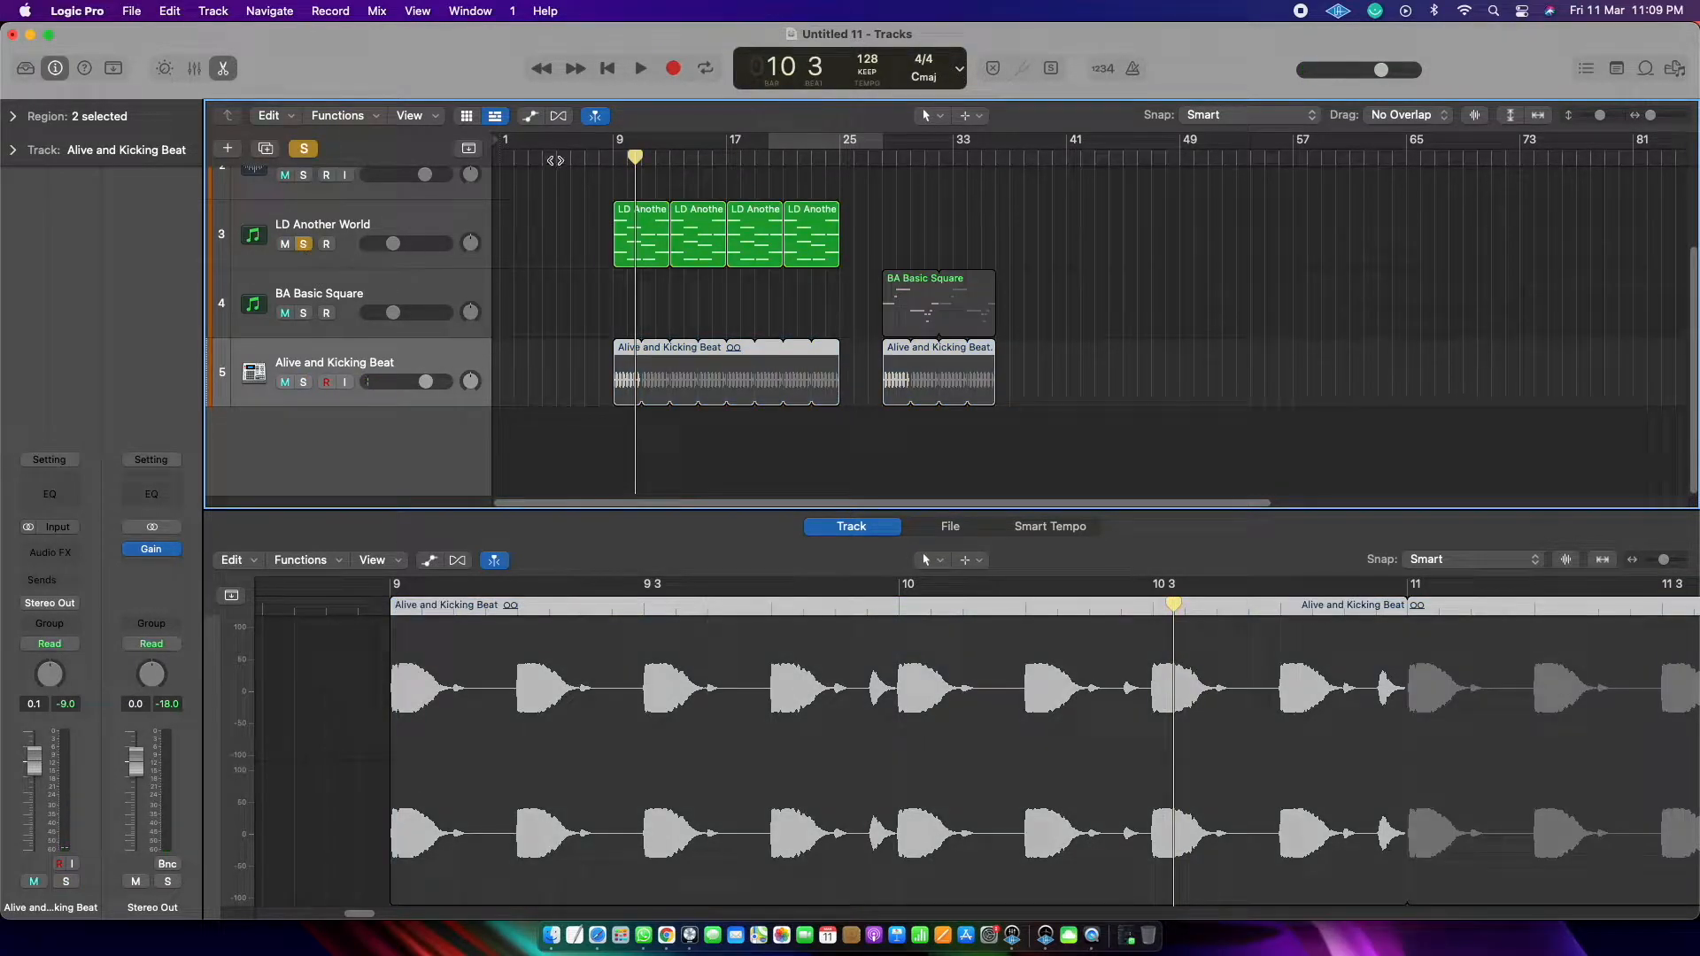
click(610, 158)
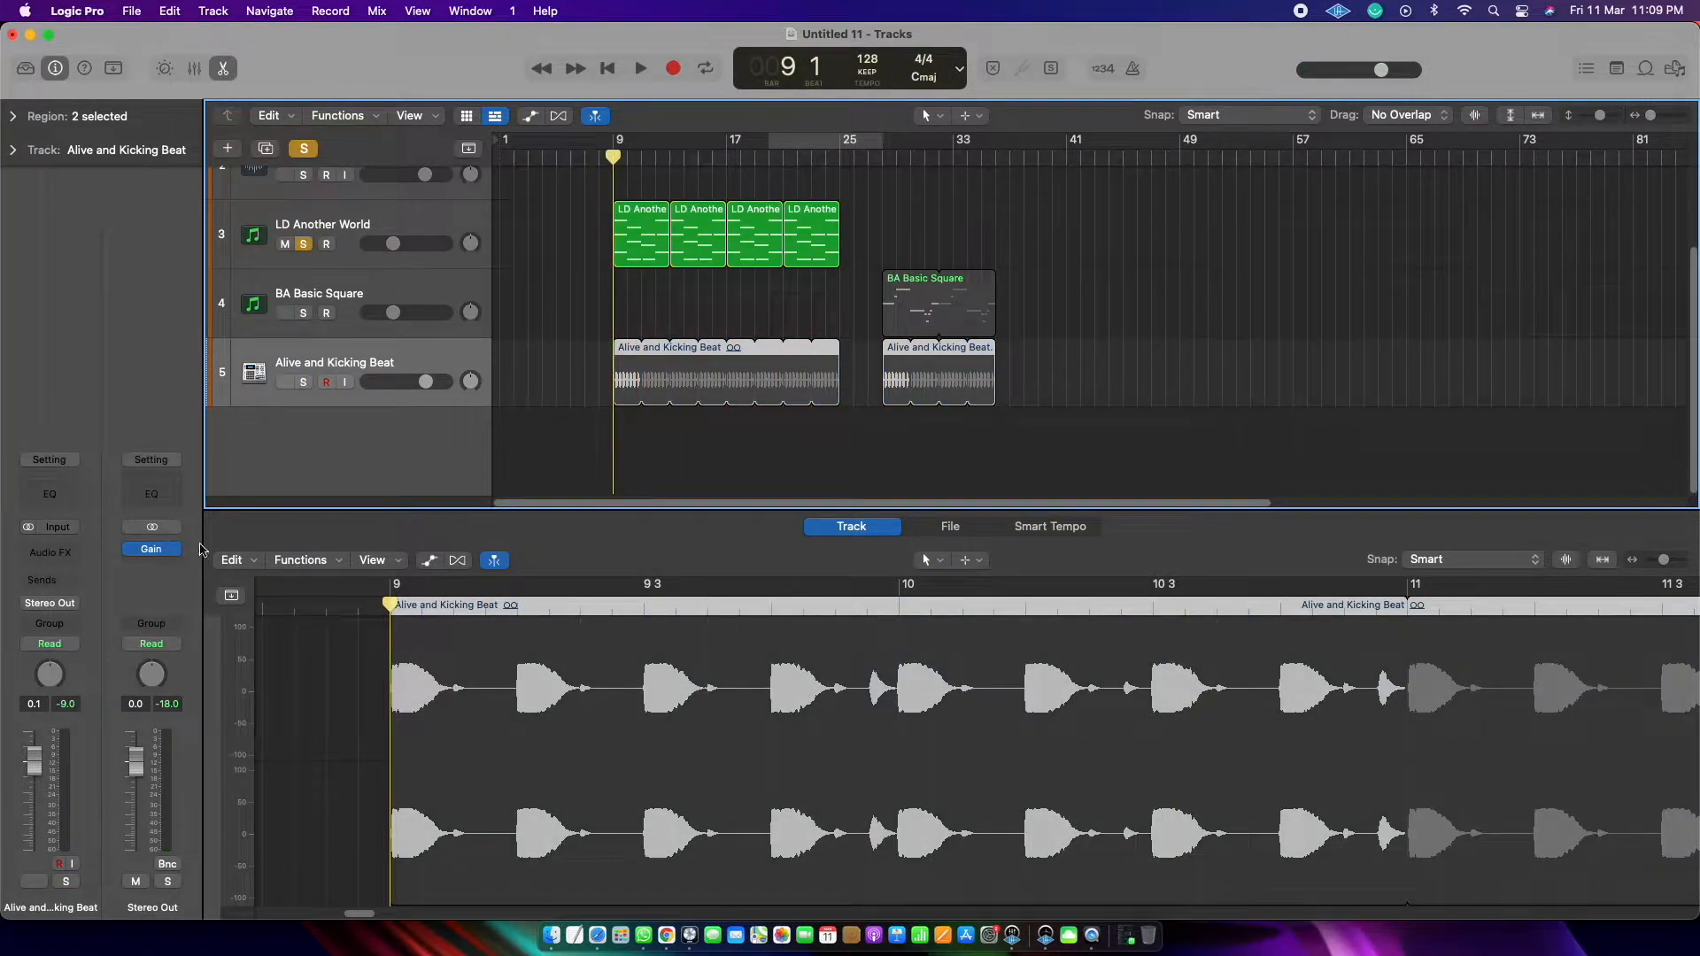
click(386, 215)
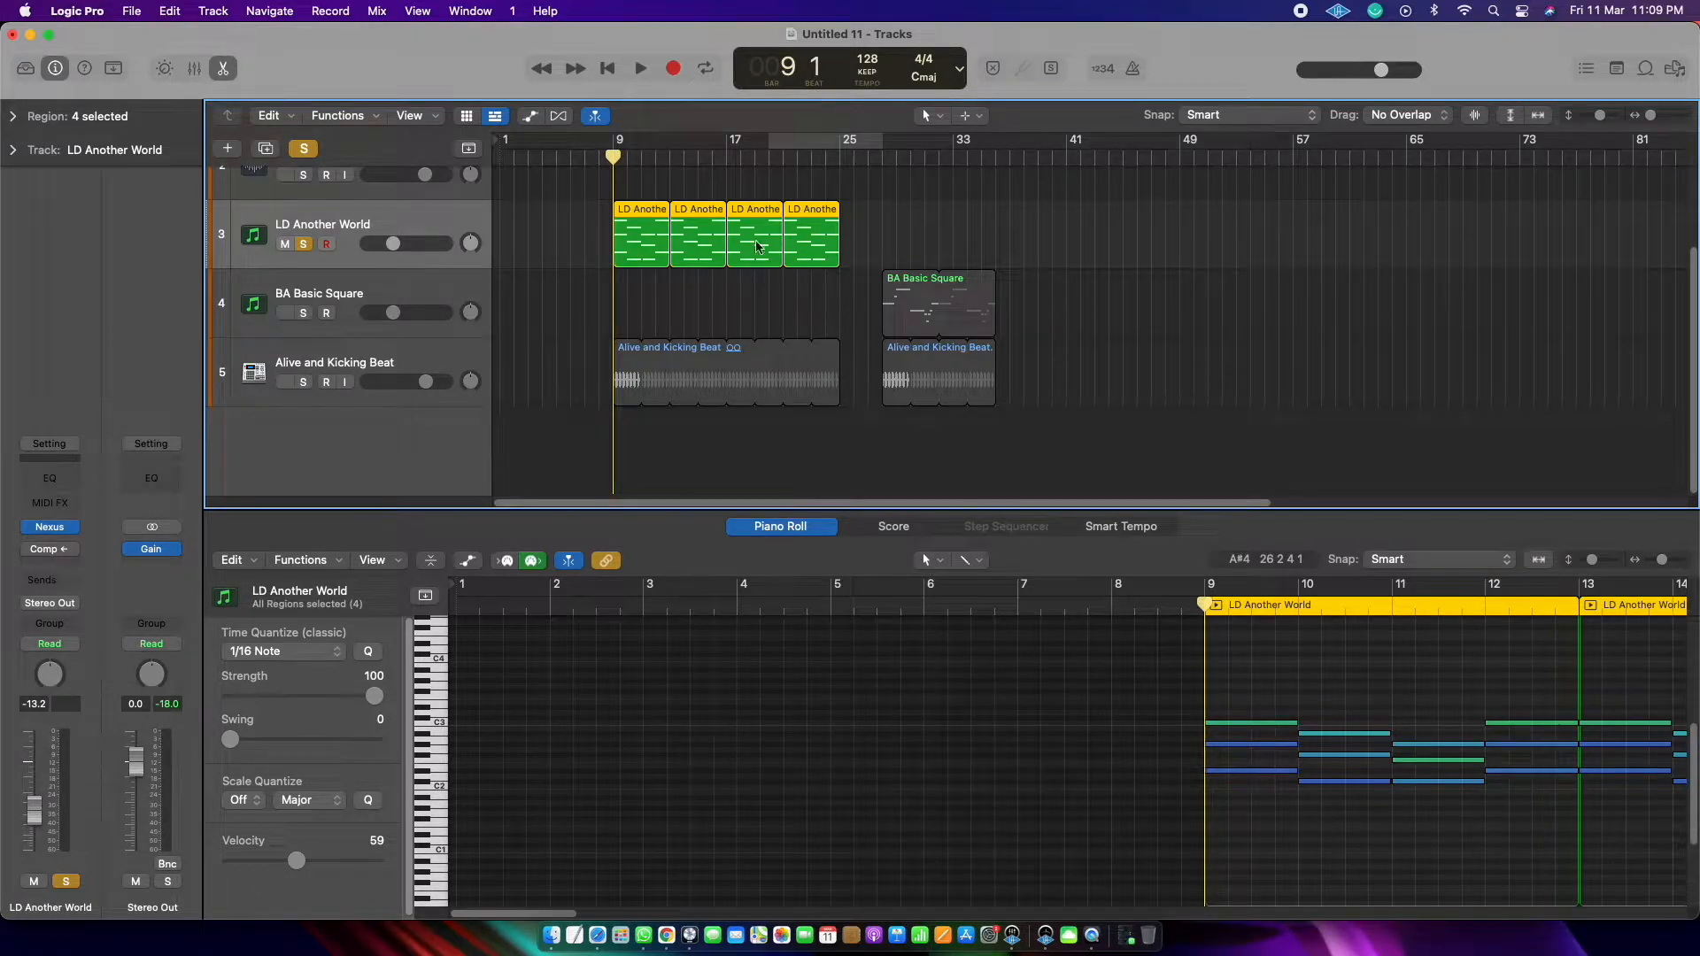
key(space)
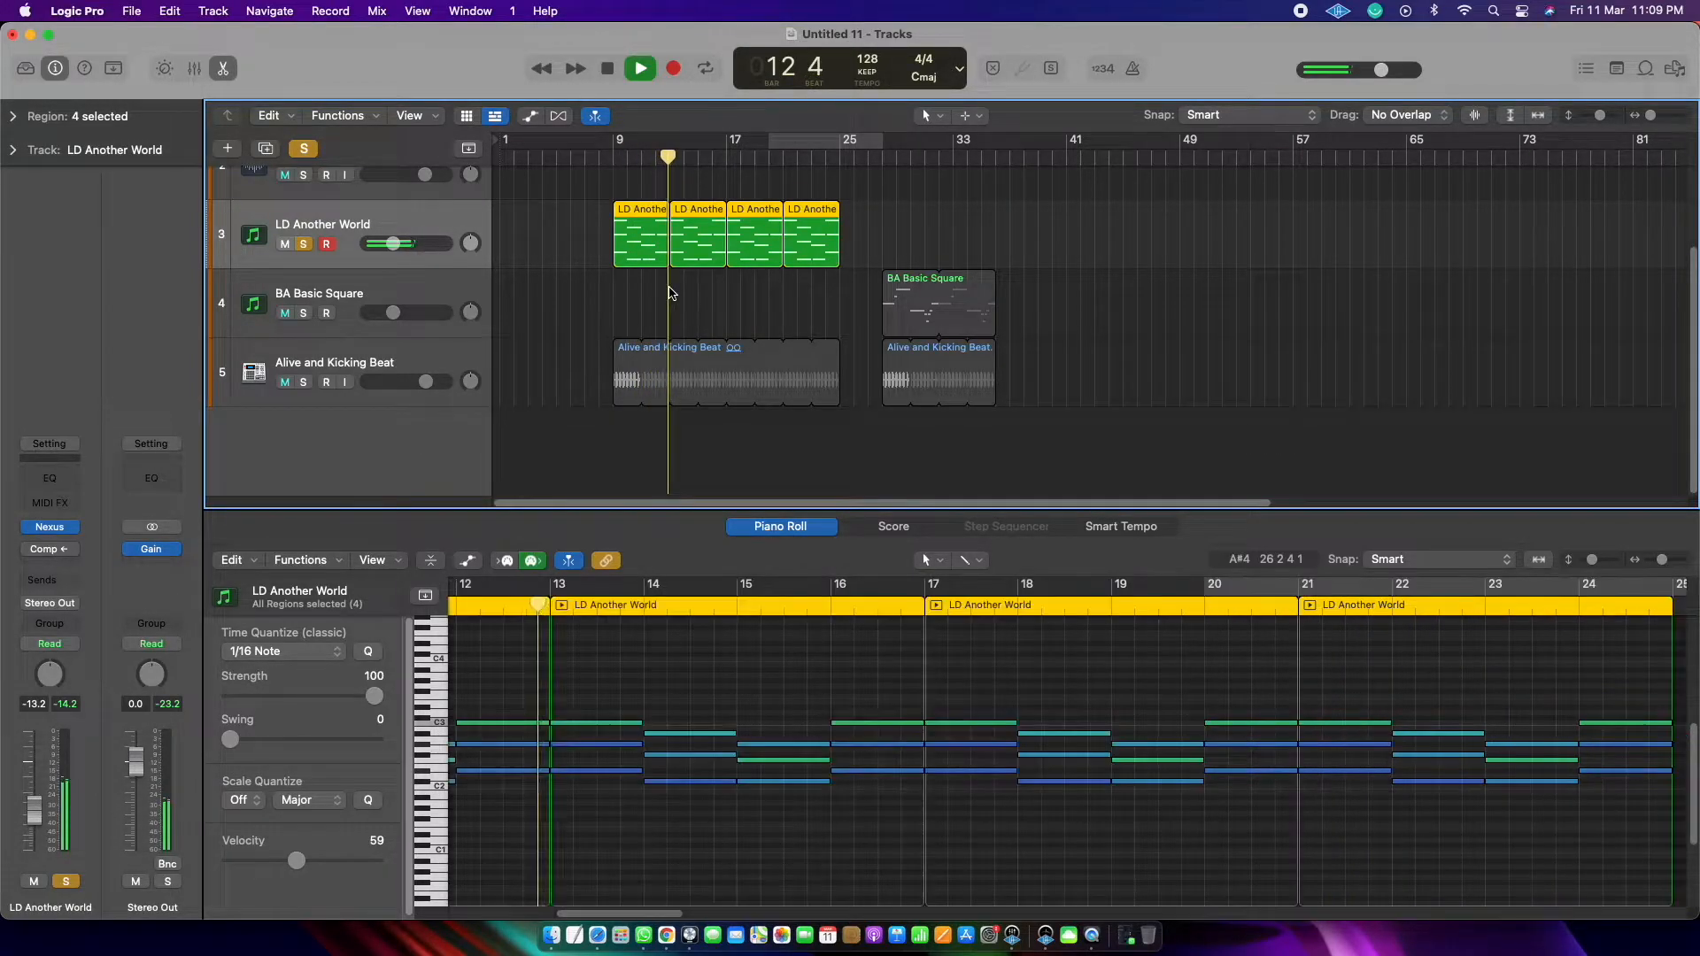
key(space)
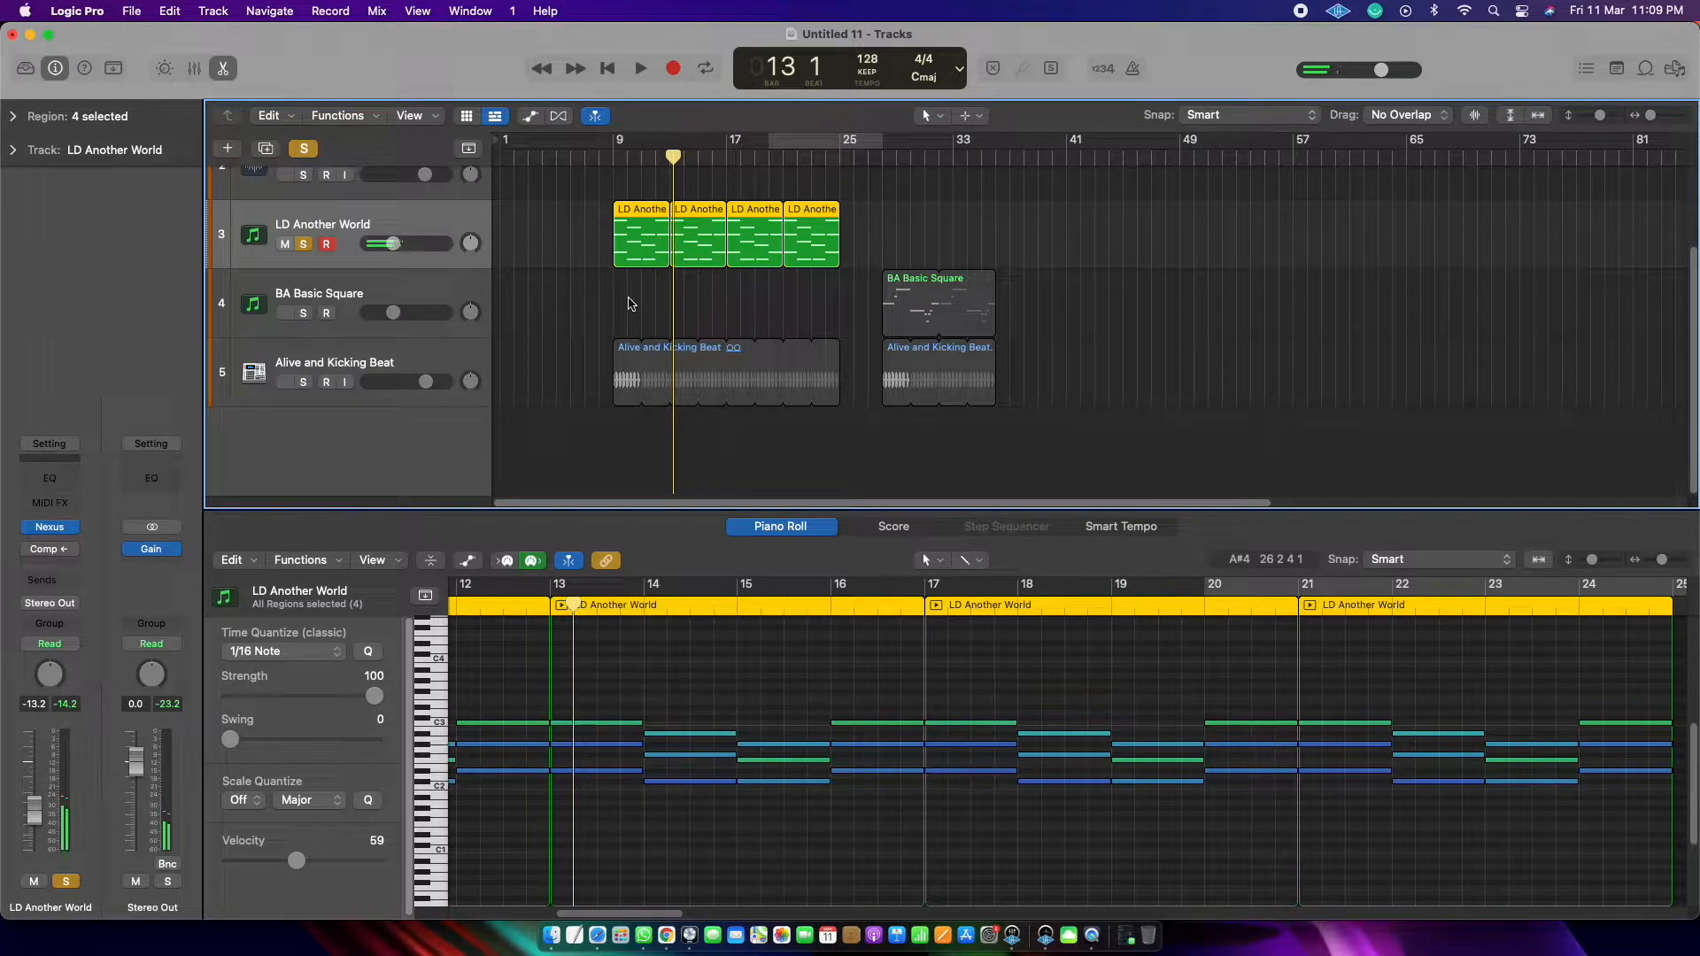
Step: Solo the Alive and Kicking Beat track as well, set a cycle range from bar 9 to 17 and play both tracks together
click(303, 382)
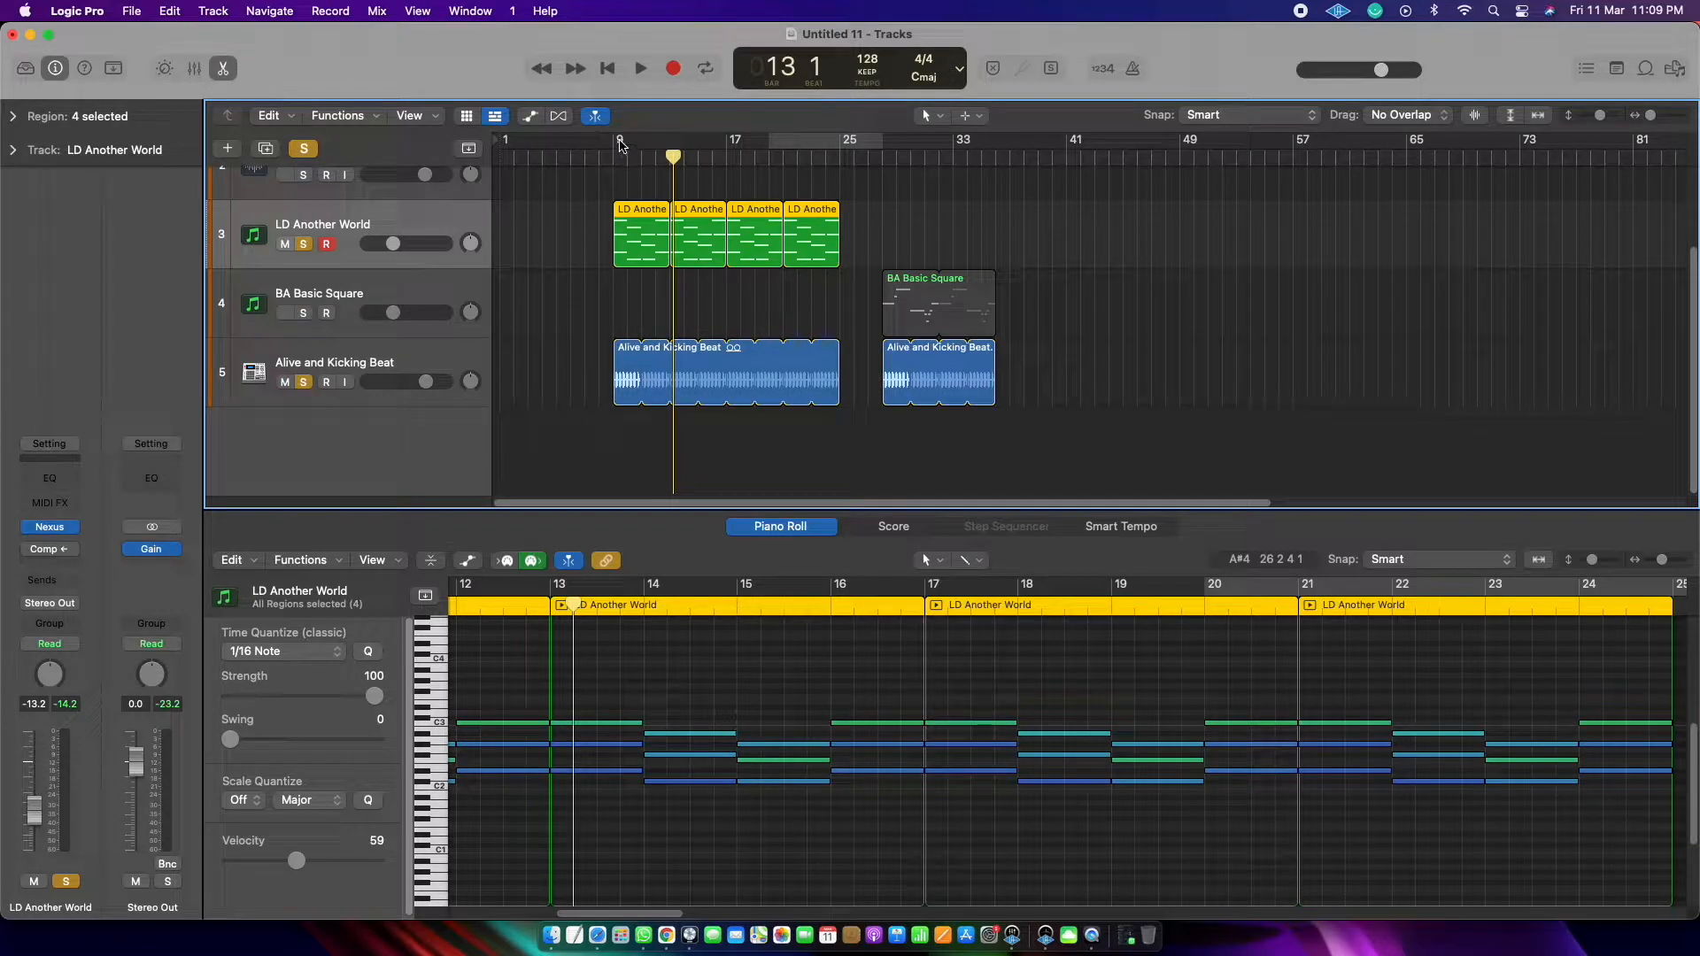
drag(619, 146, 726, 146)
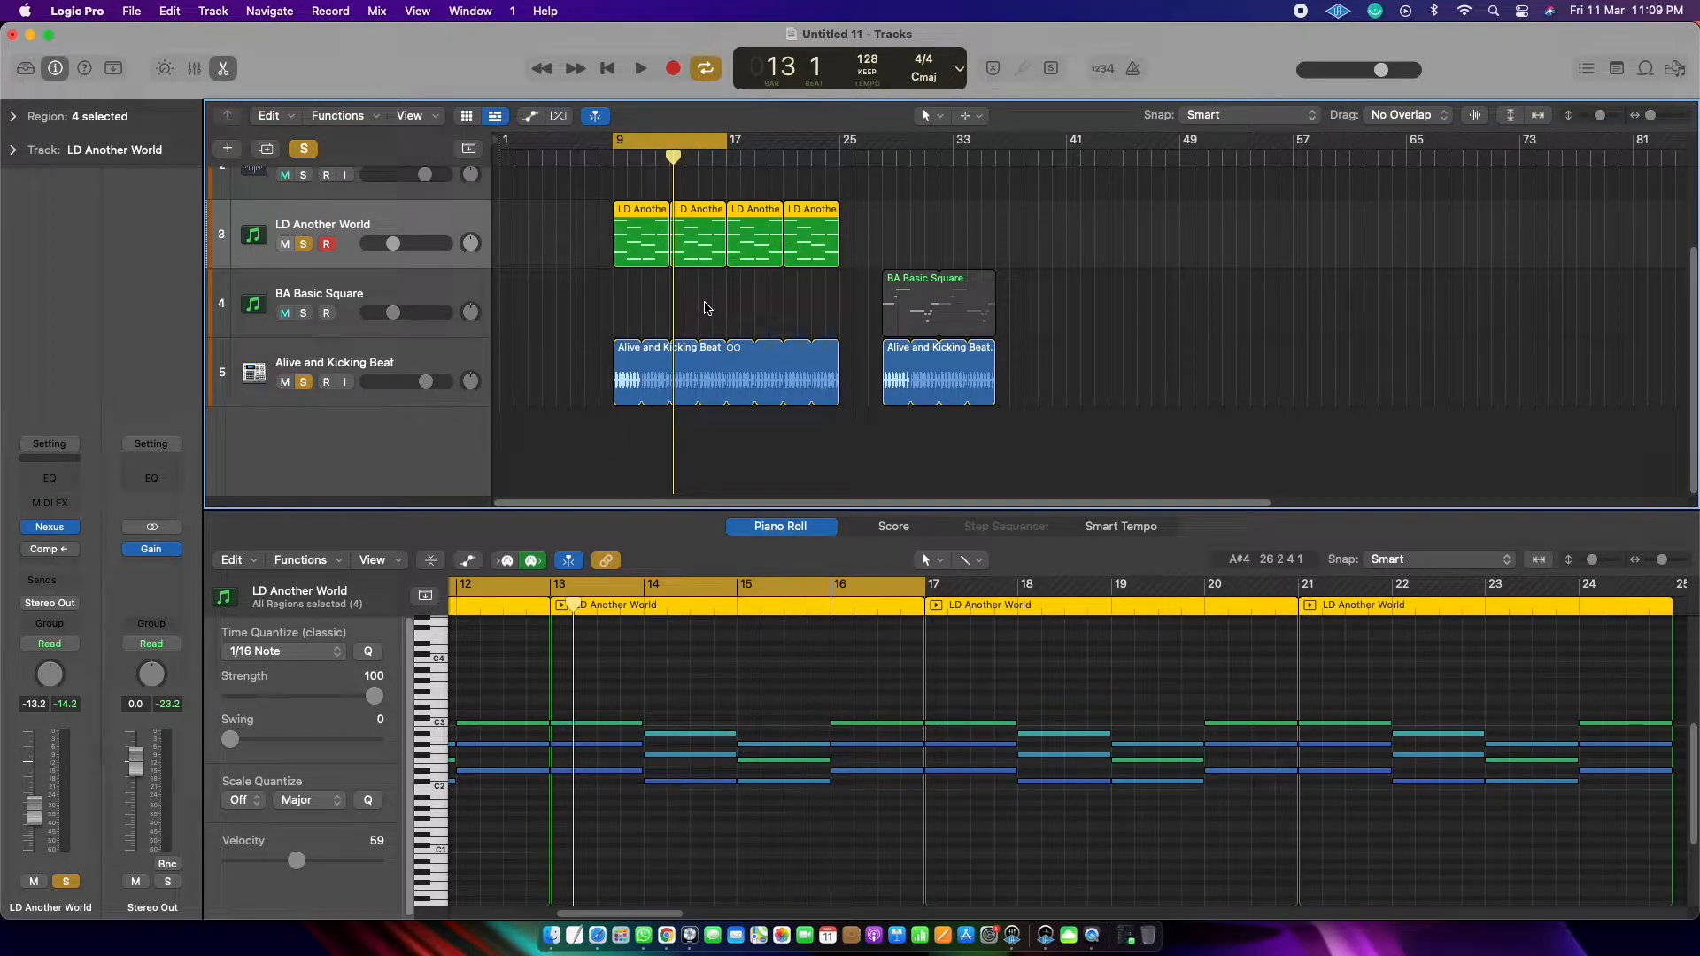
key(space)
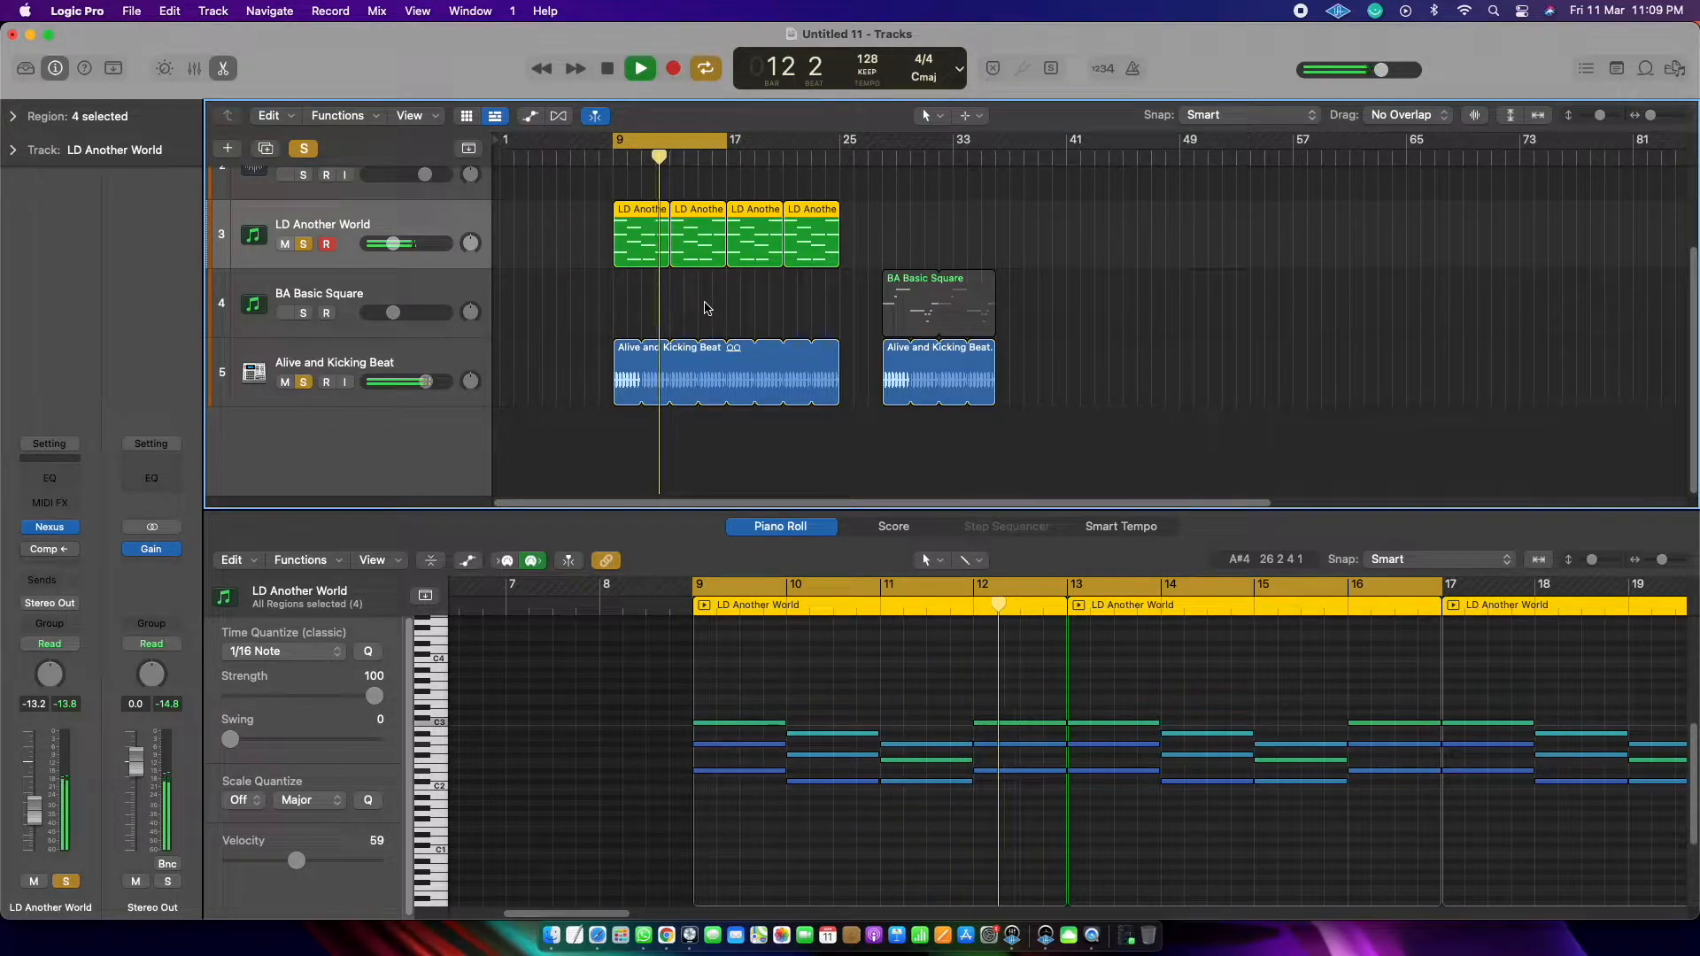
key(space)
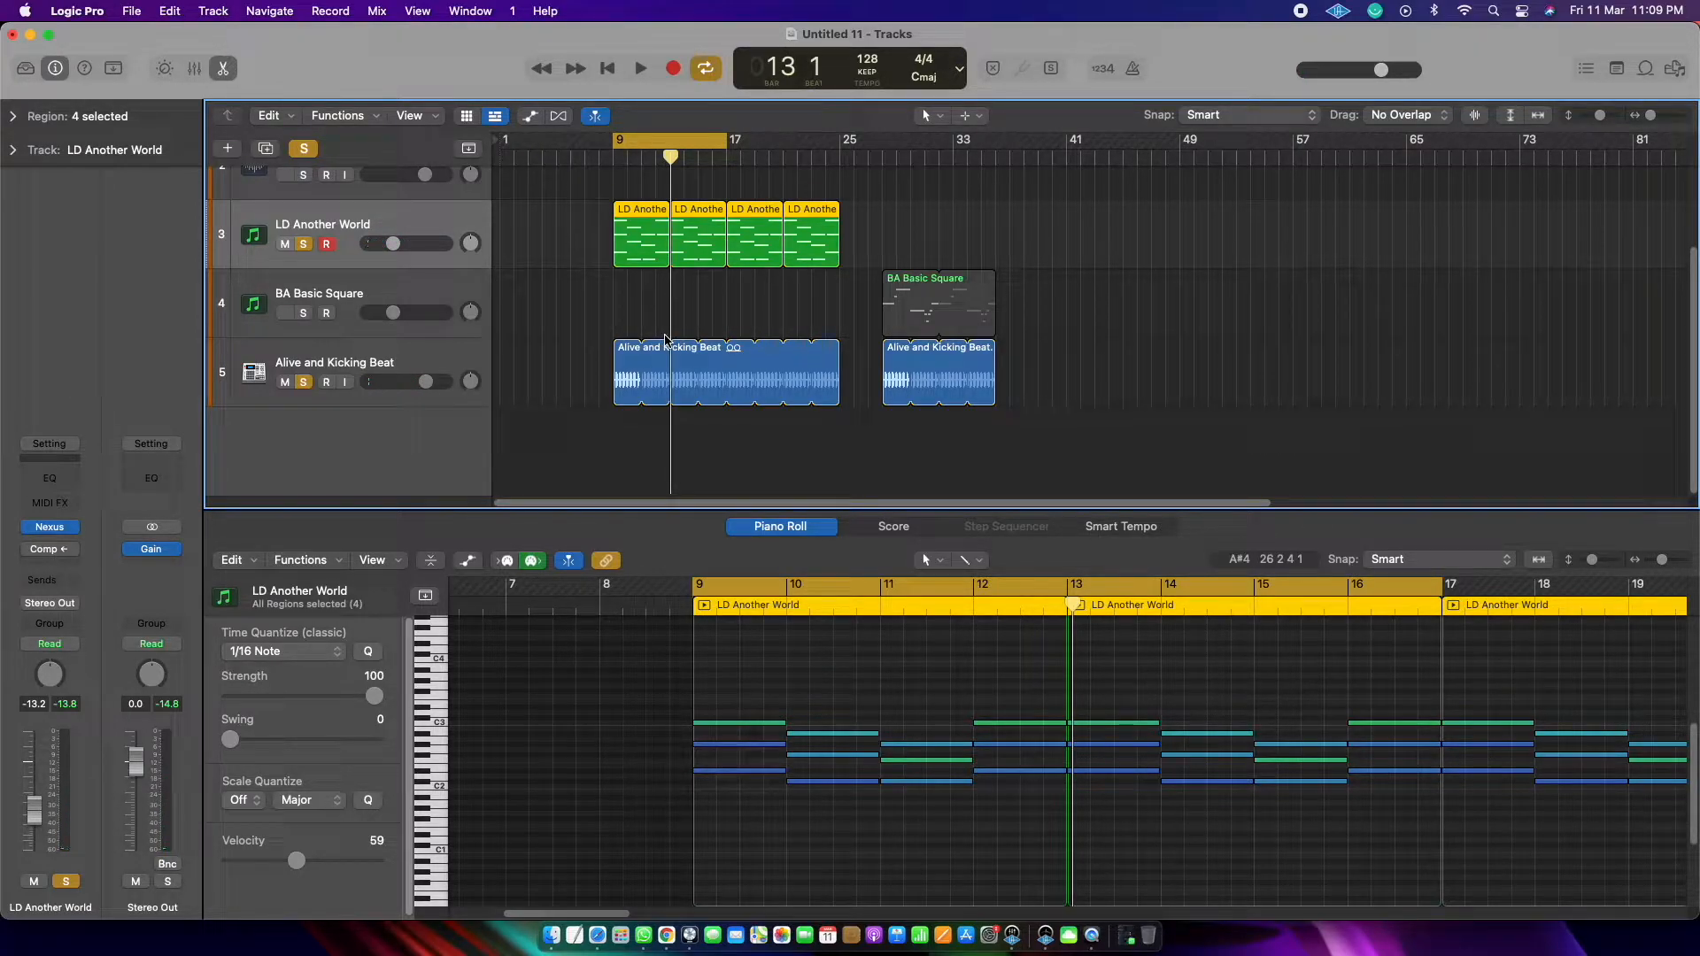
Step: Examine the LD Another World chord notes in bars 9 to 12 and the opening regions of the chord and beat tracks
drag(751, 693, 1030, 852)
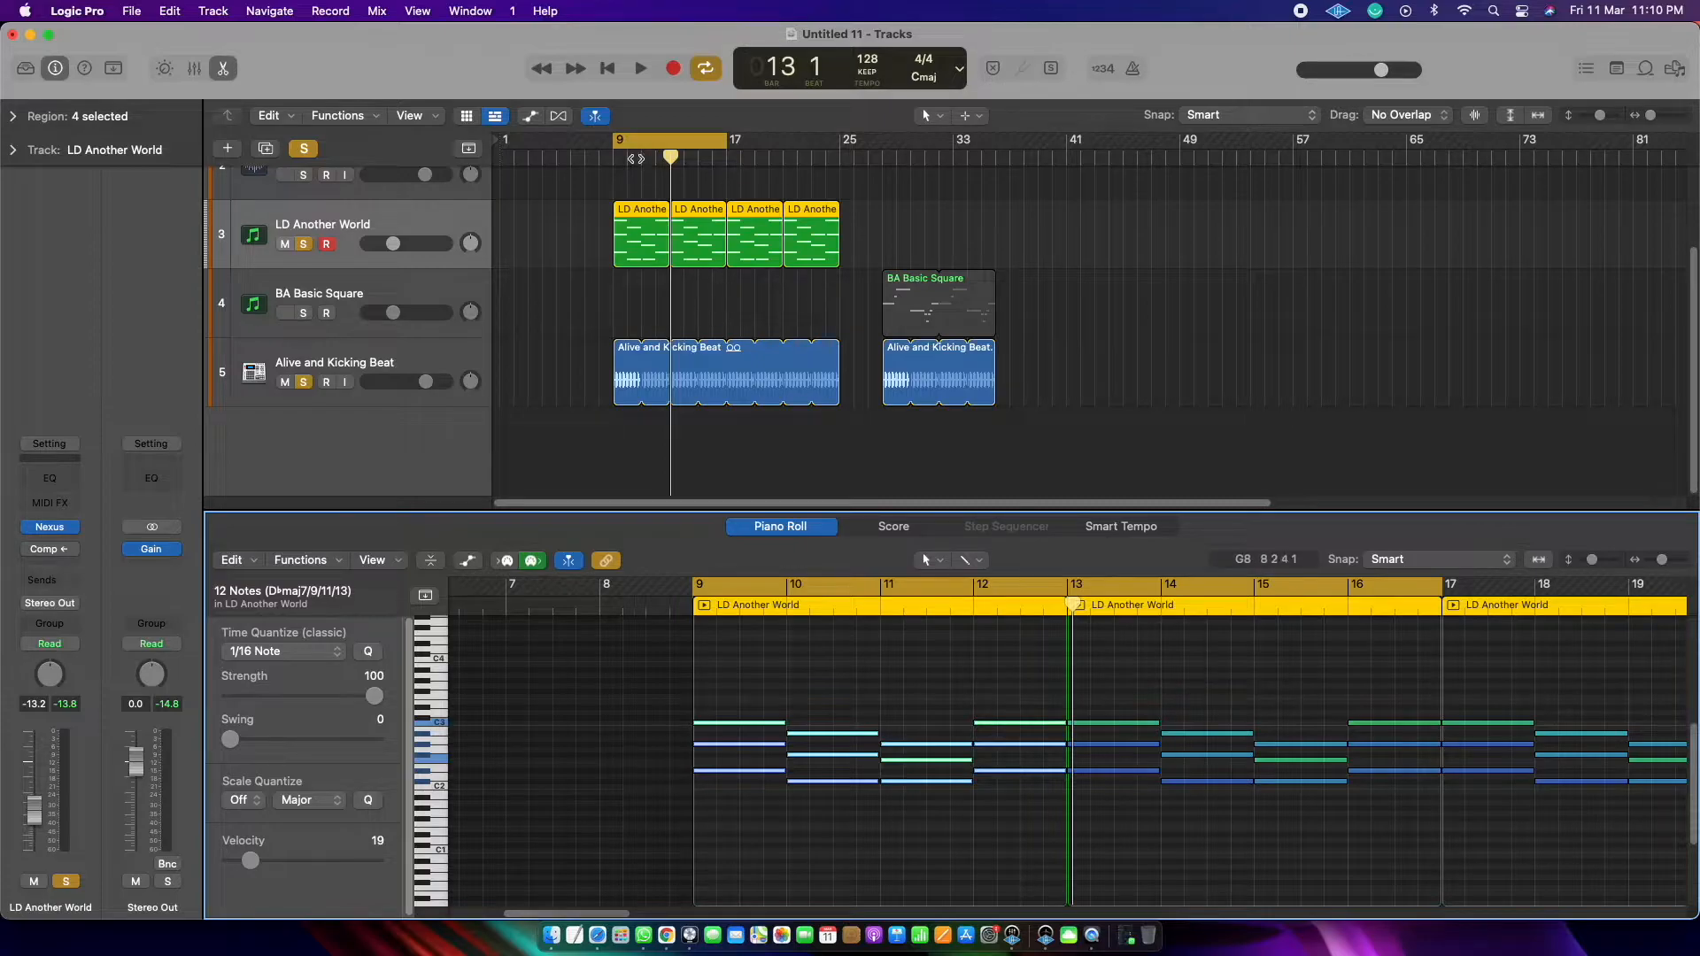
click(992, 682)
drag(992, 682, 690, 801)
click(530, 402)
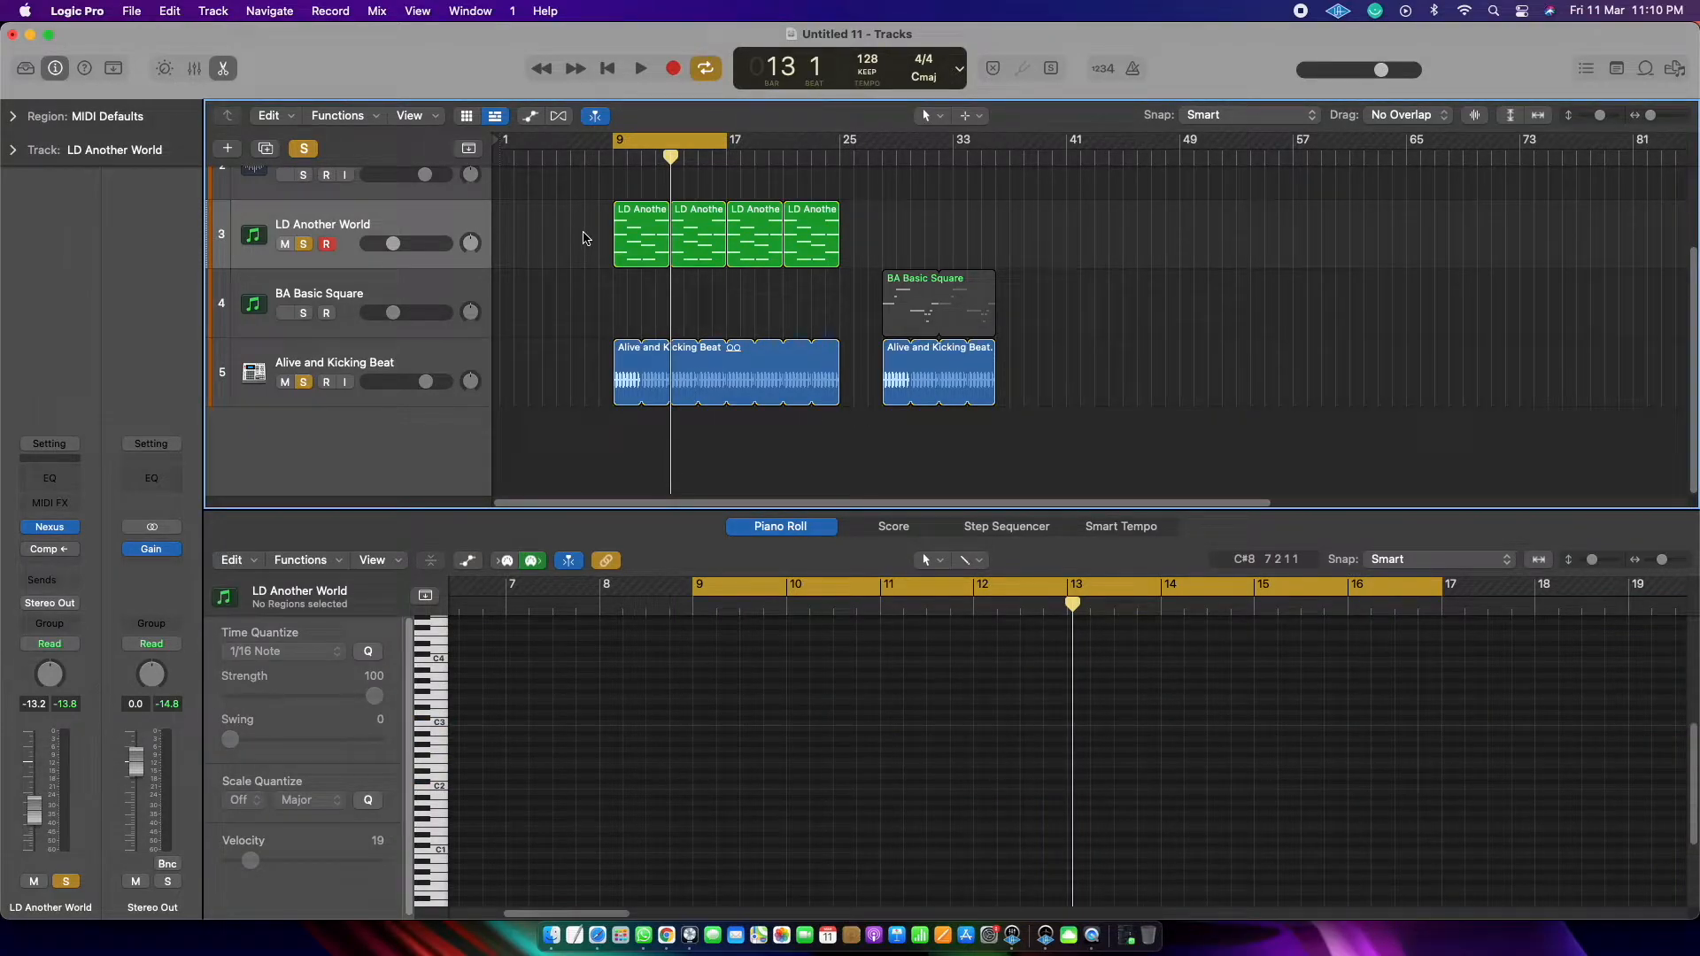
click(625, 239)
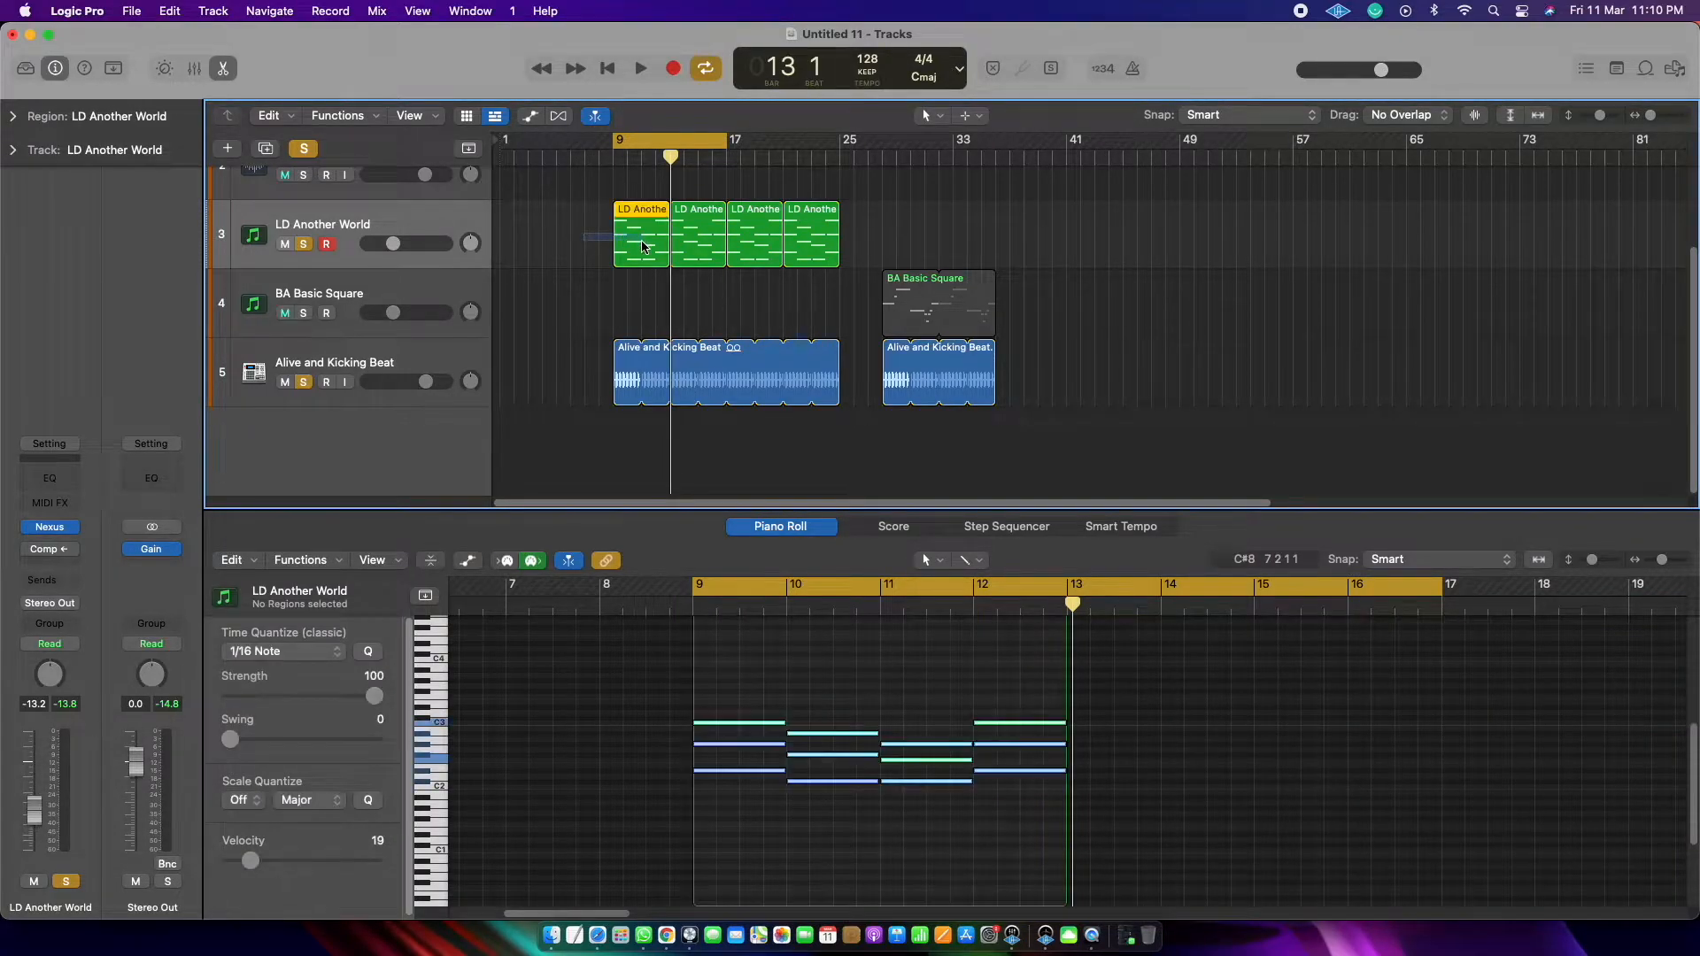
click(599, 366)
click(619, 374)
click(580, 422)
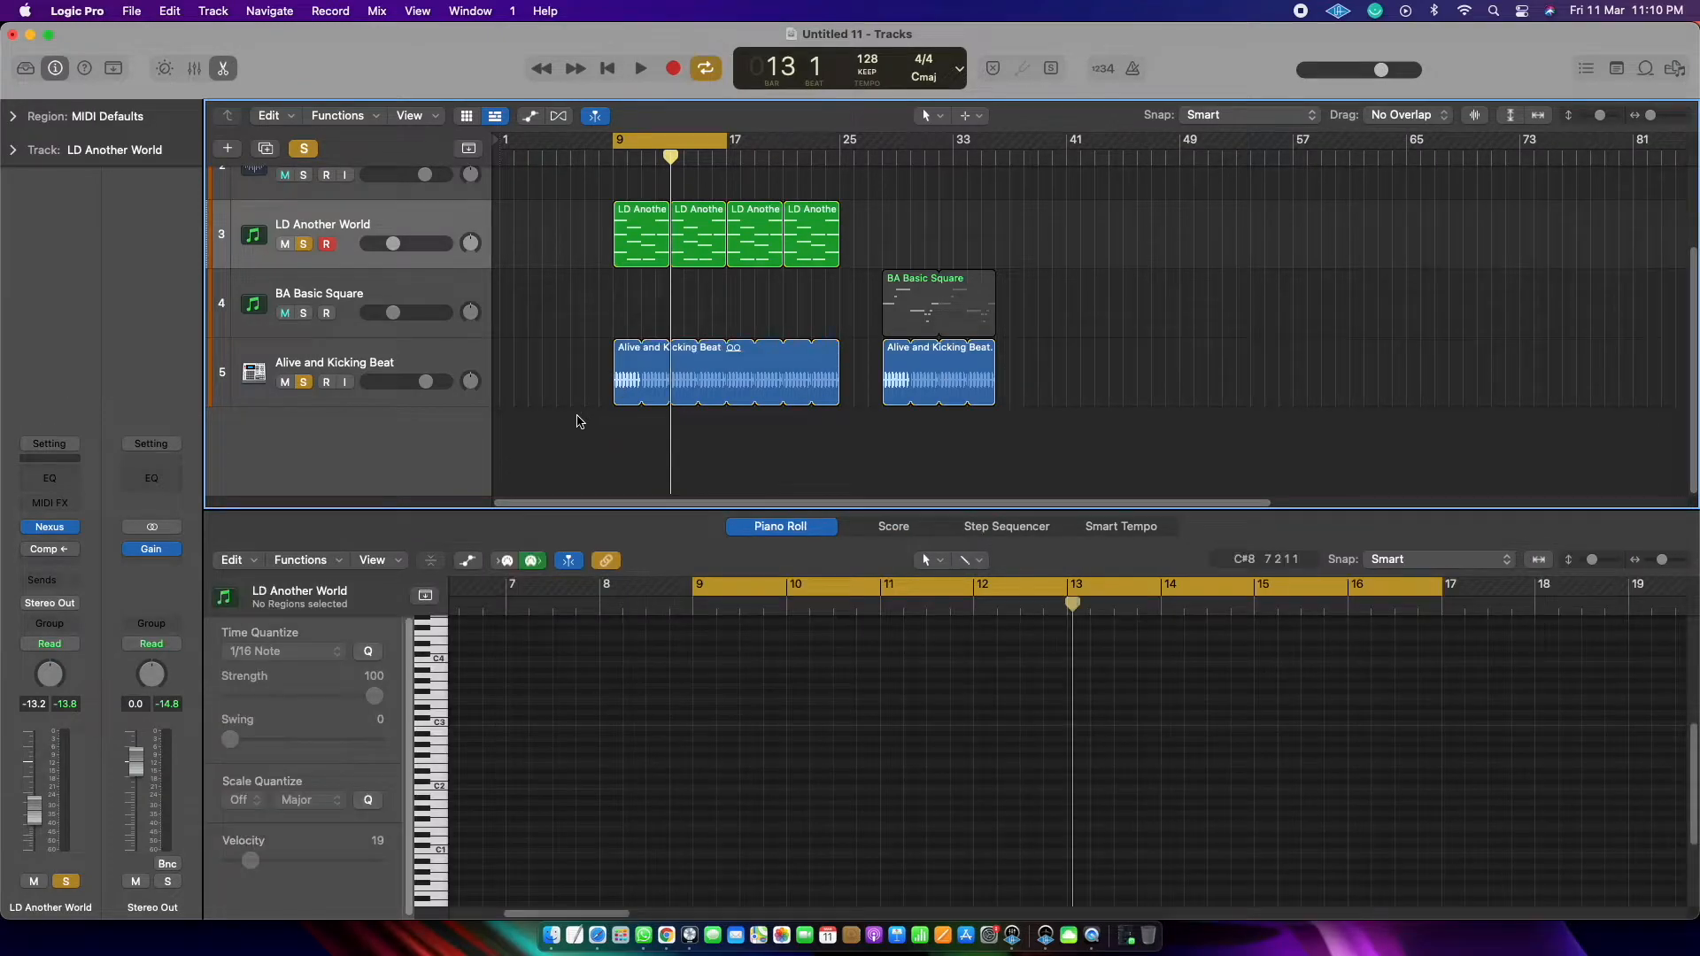
Step: Open the Compressor on the LD Another World track and switch it on
click(469, 221)
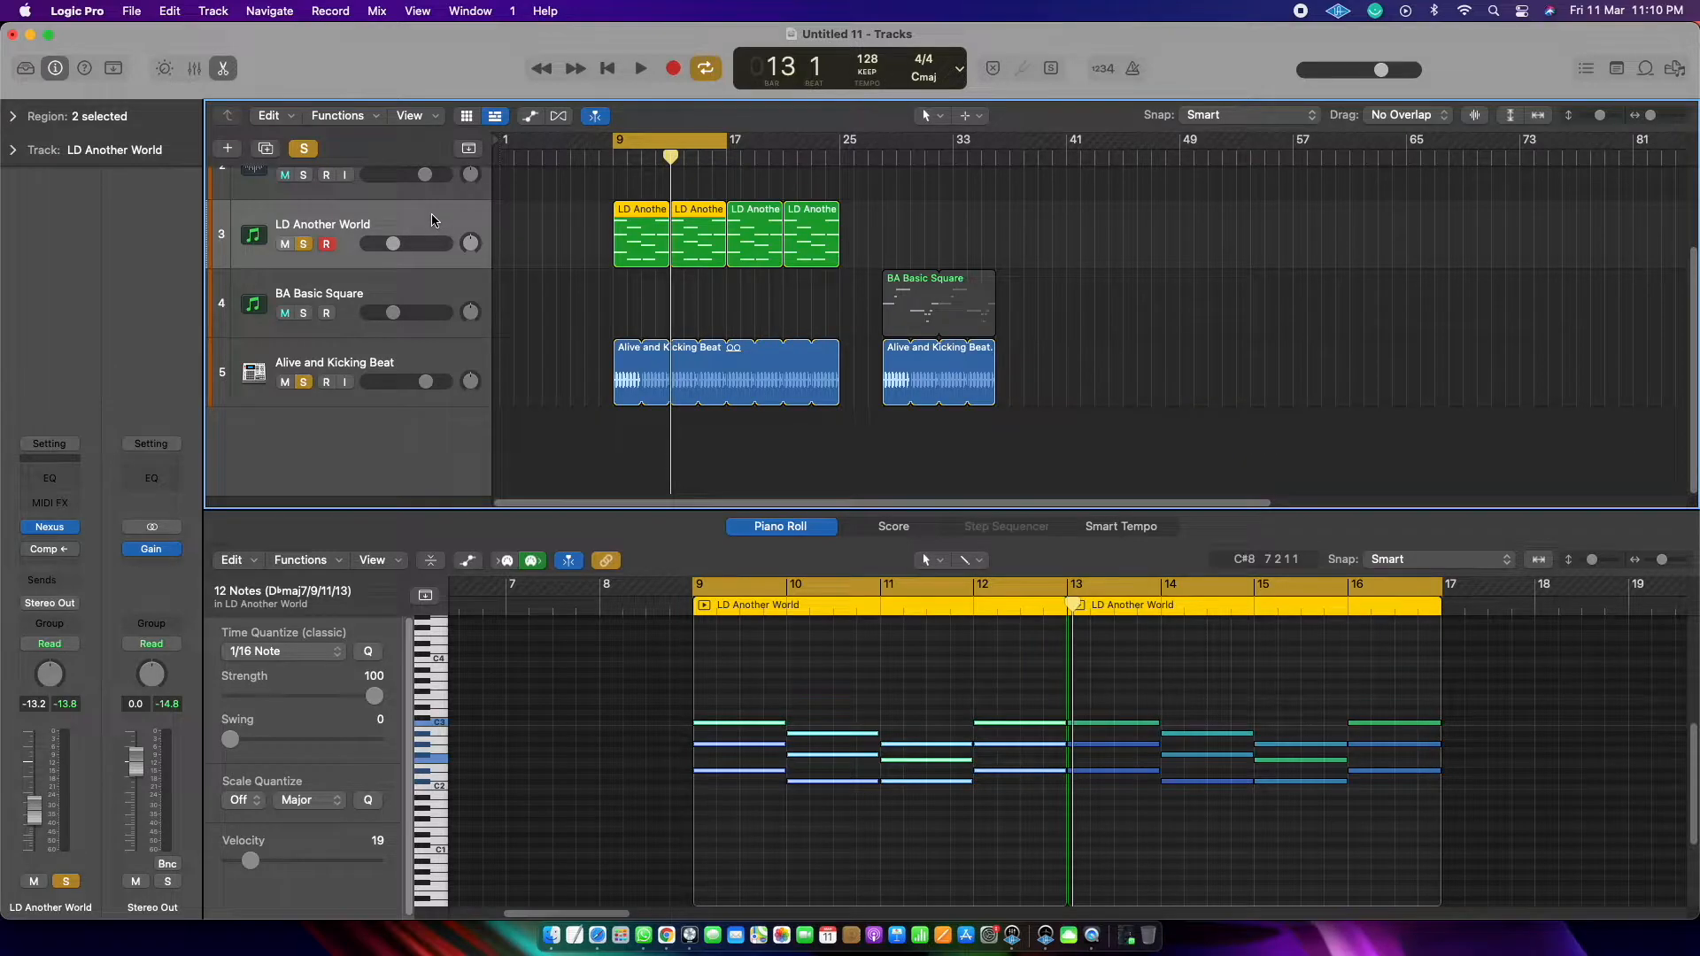
click(49, 550)
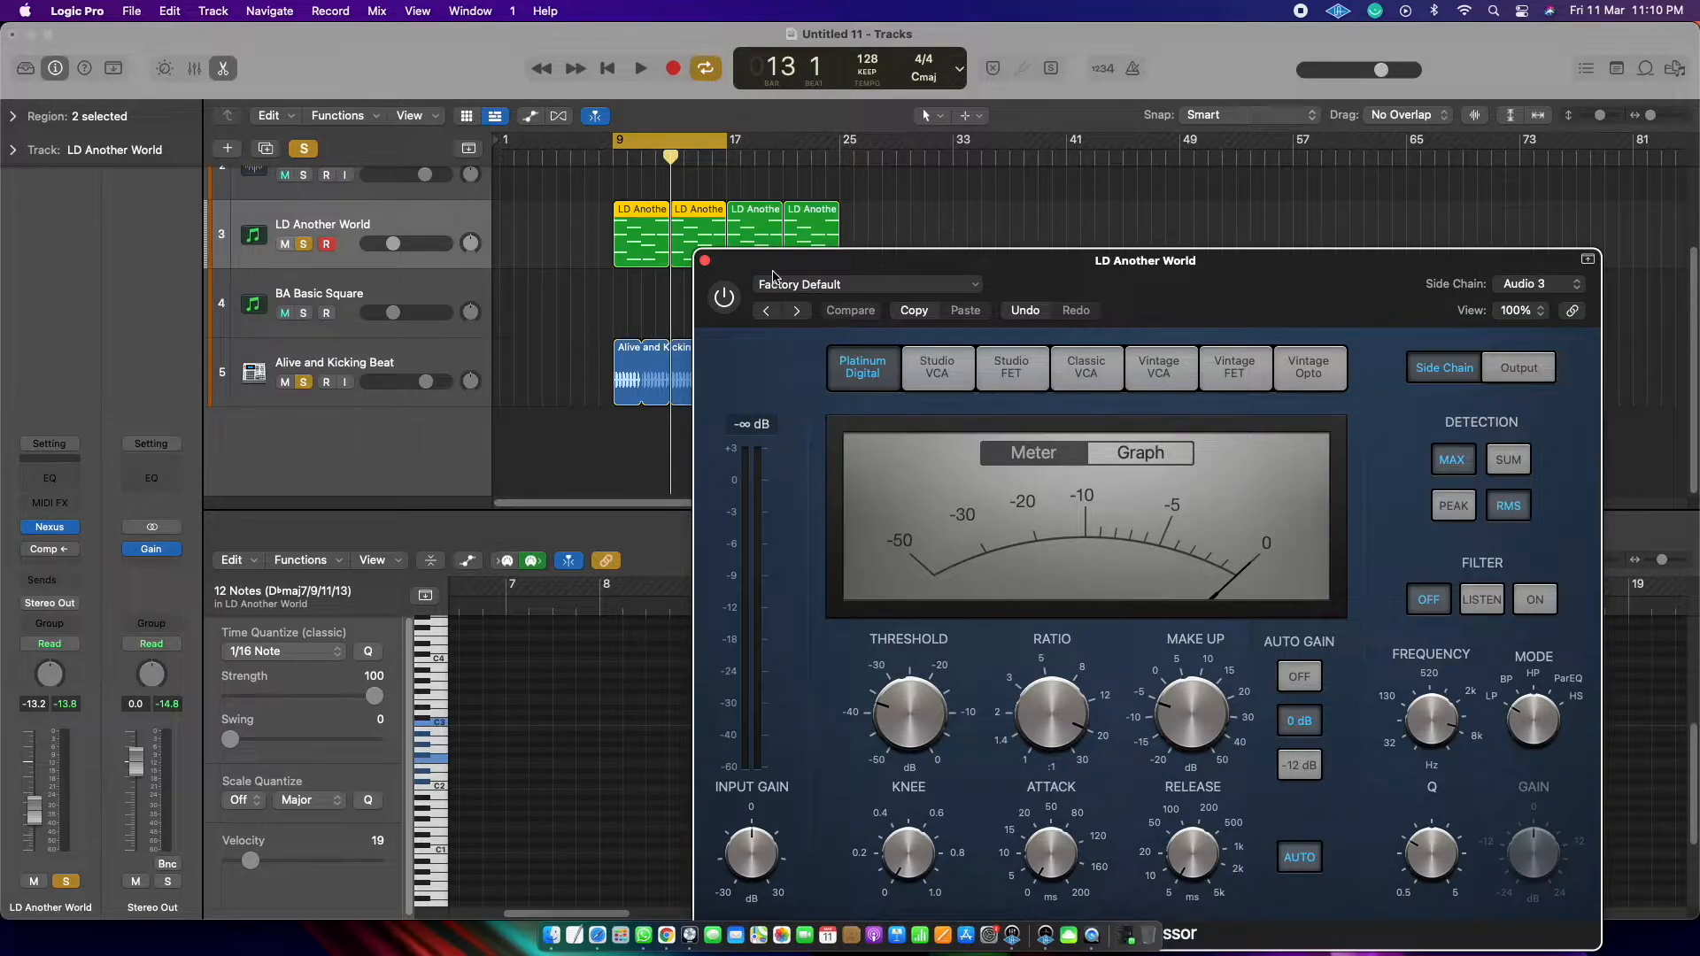
drag(772, 270, 775, 192)
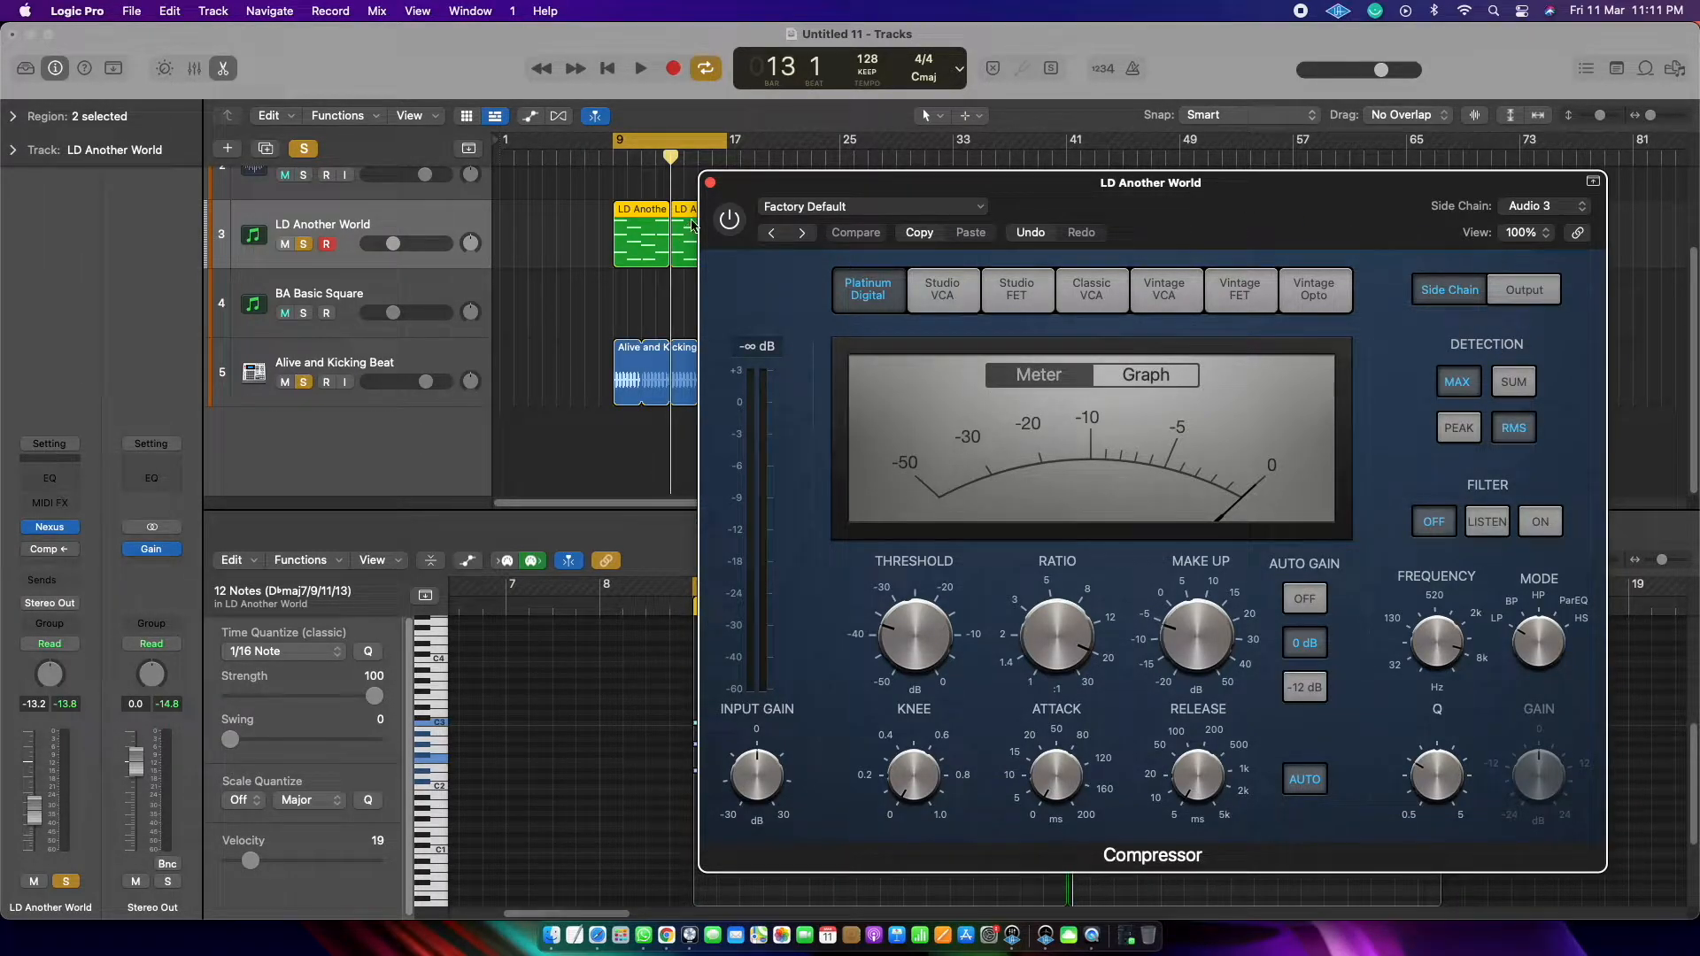
click(710, 183)
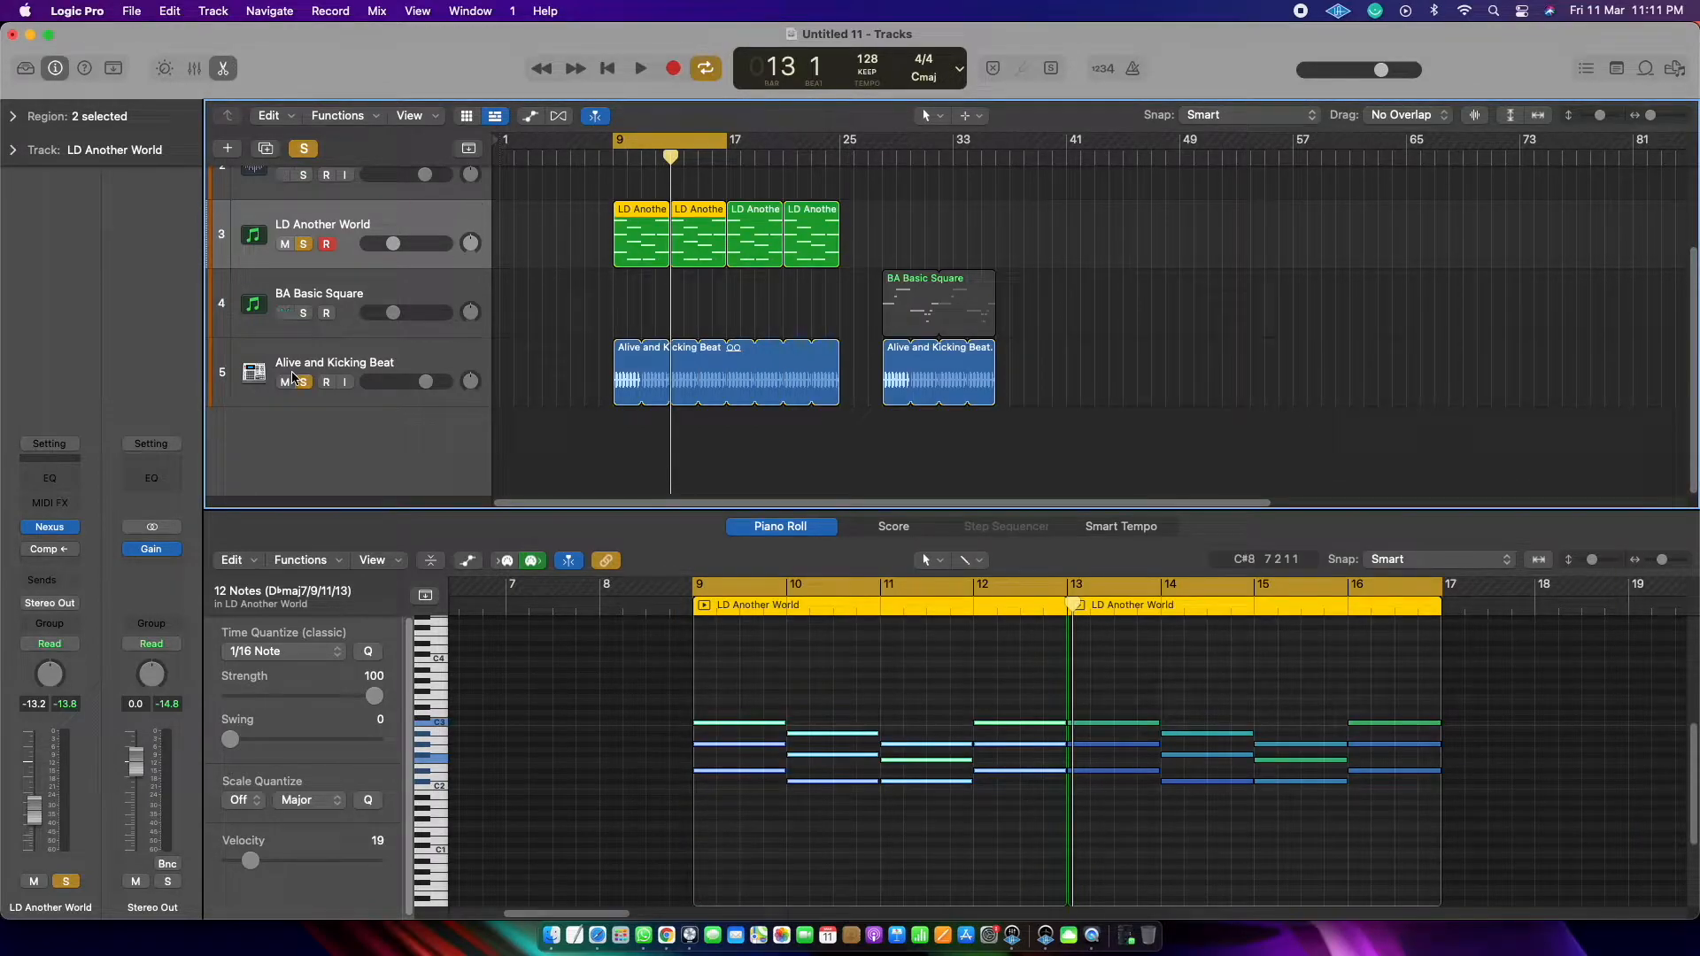
click(49, 553)
click(735, 219)
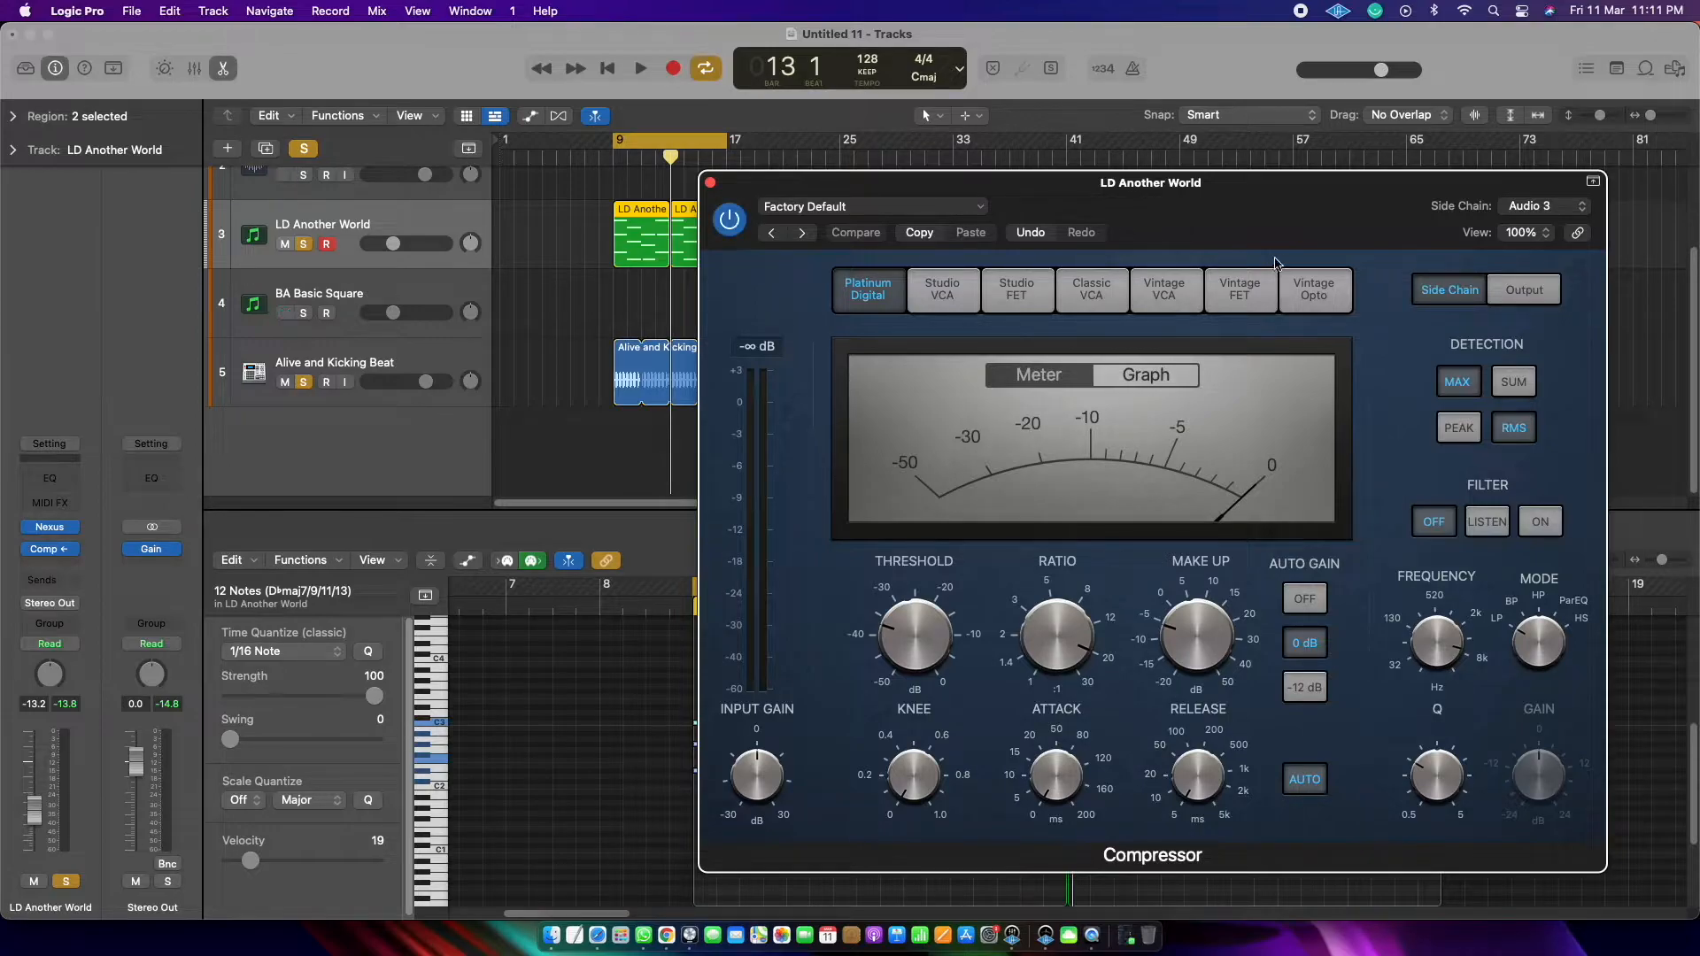
Step: Review the Compressor's Output and Side Chain sections and its list of side-chain sources
click(1523, 290)
click(1451, 292)
click(1545, 206)
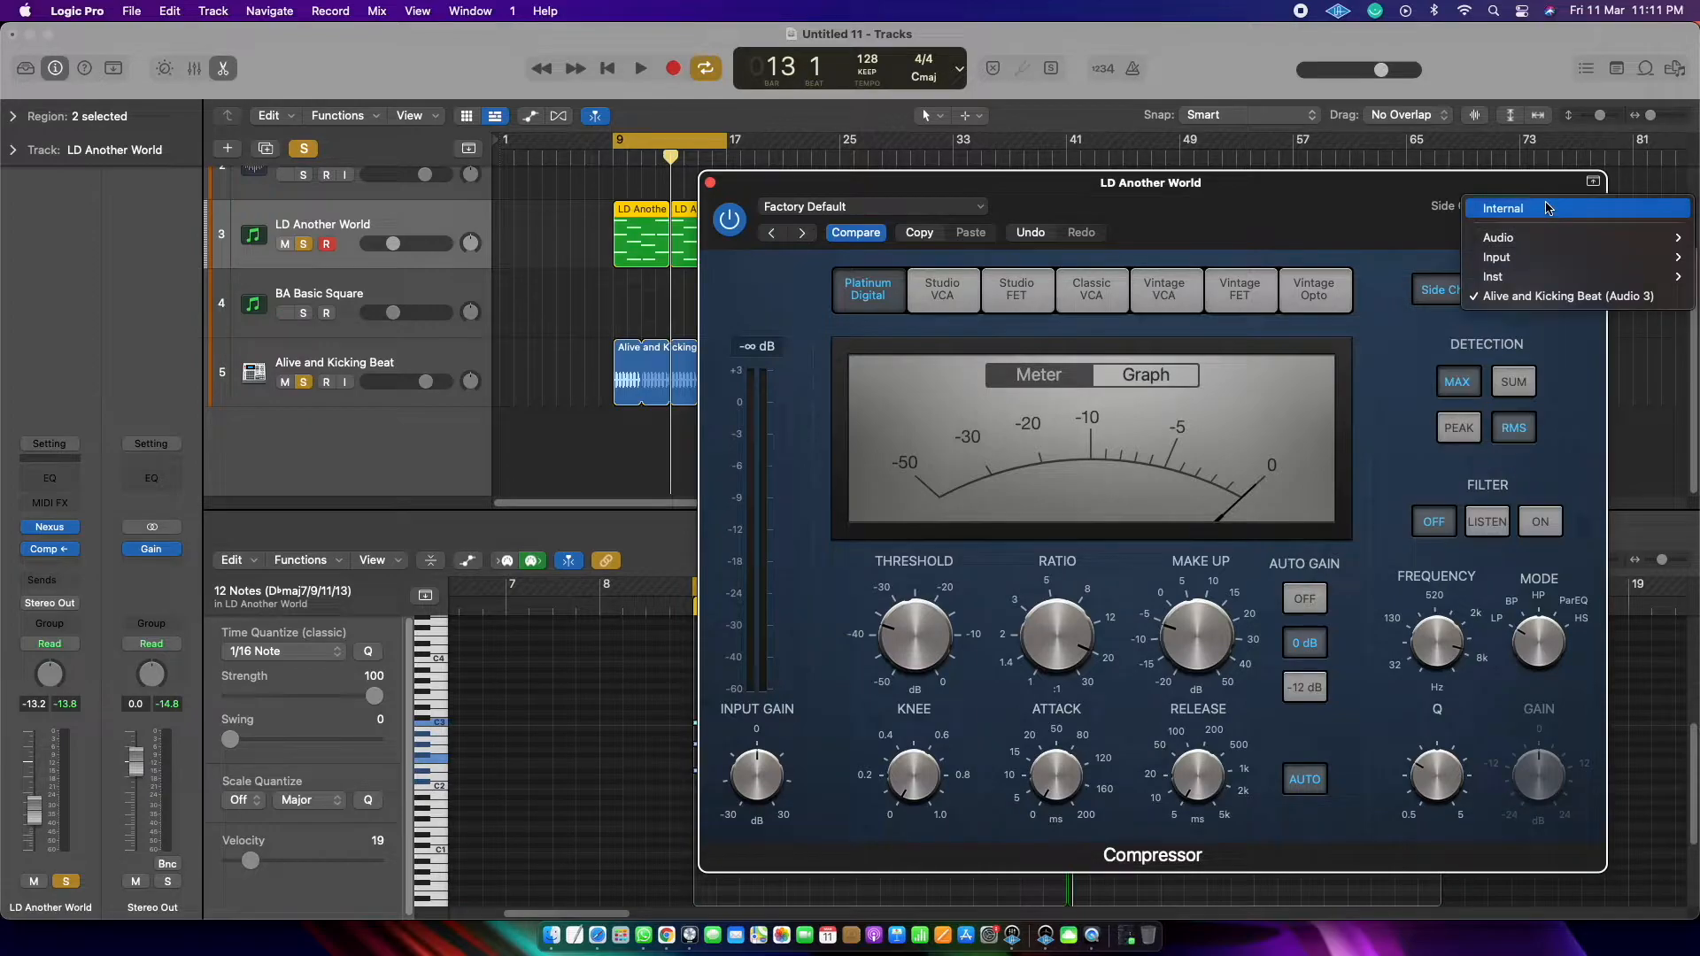
click(1384, 204)
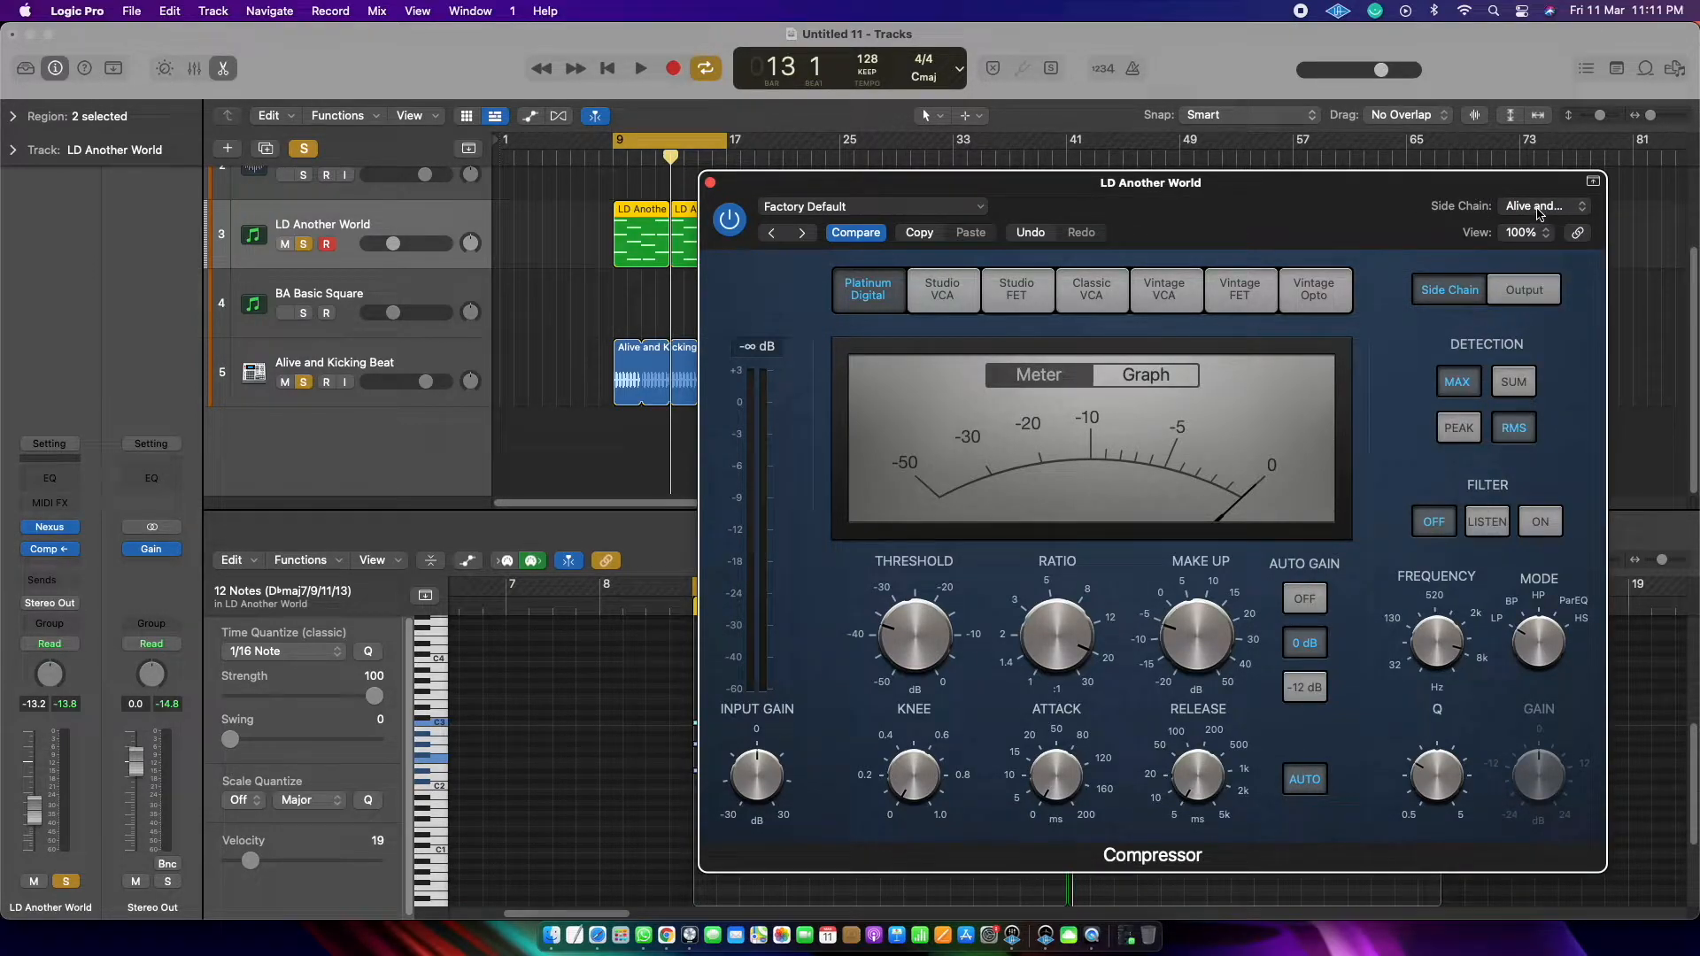
Step: Select the first Alive and Kicking Beat region, reselect the LD Another World track and close its Compressor window
click(631, 379)
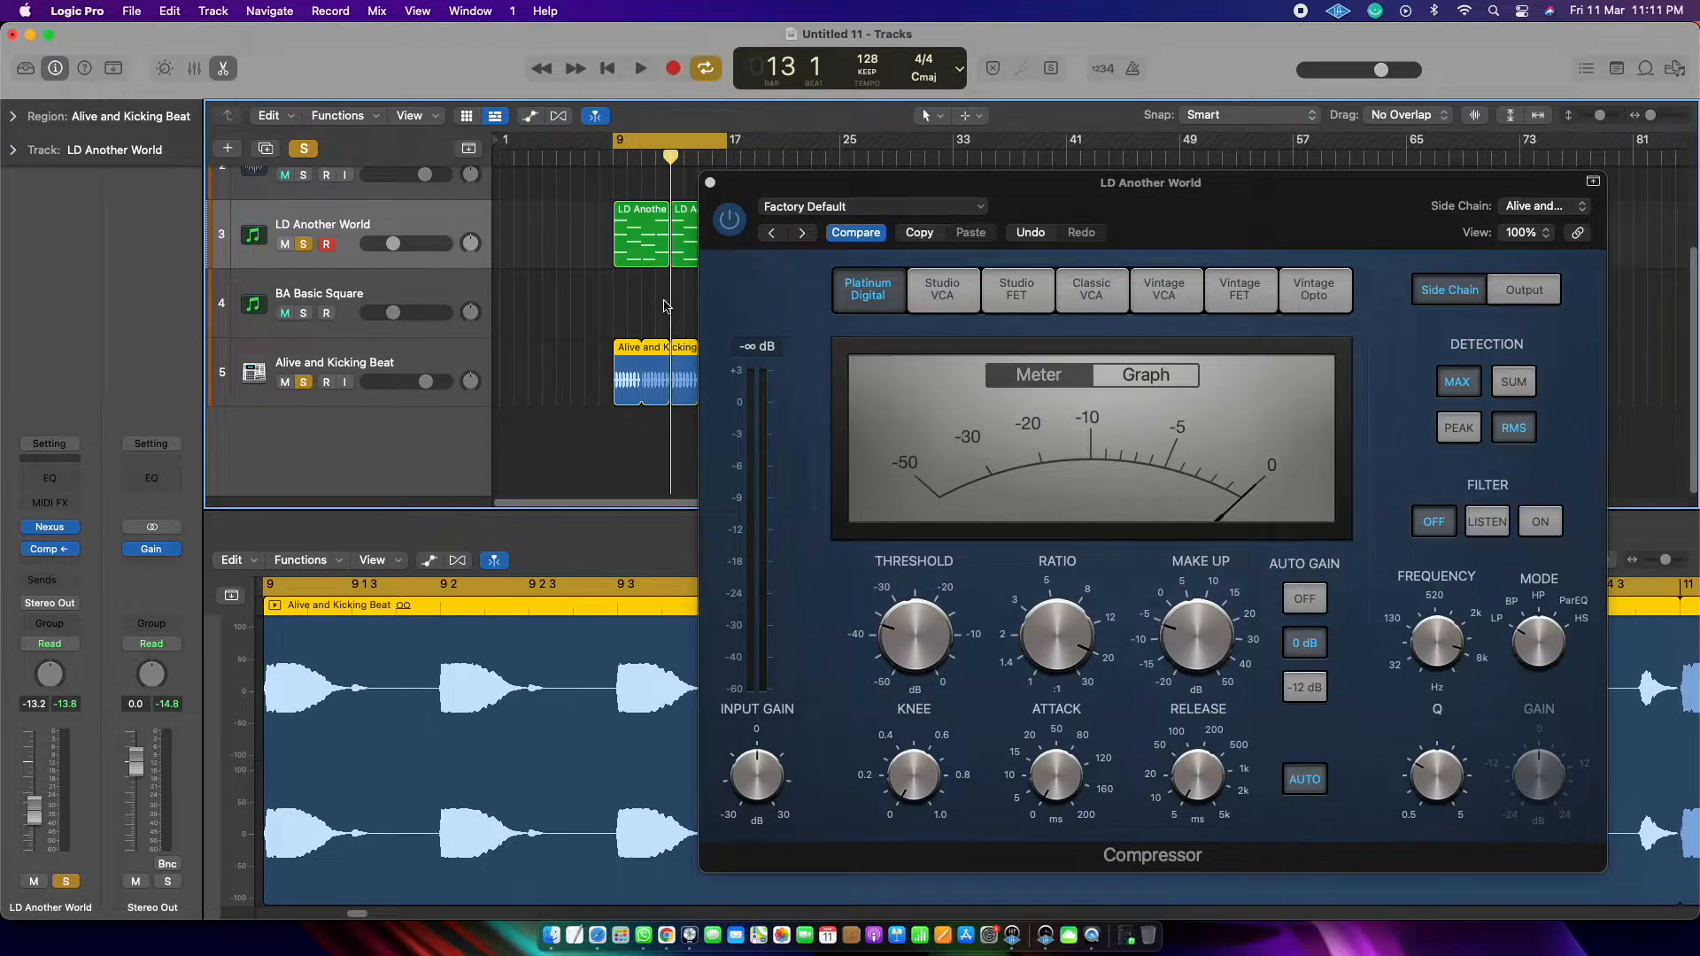
click(366, 232)
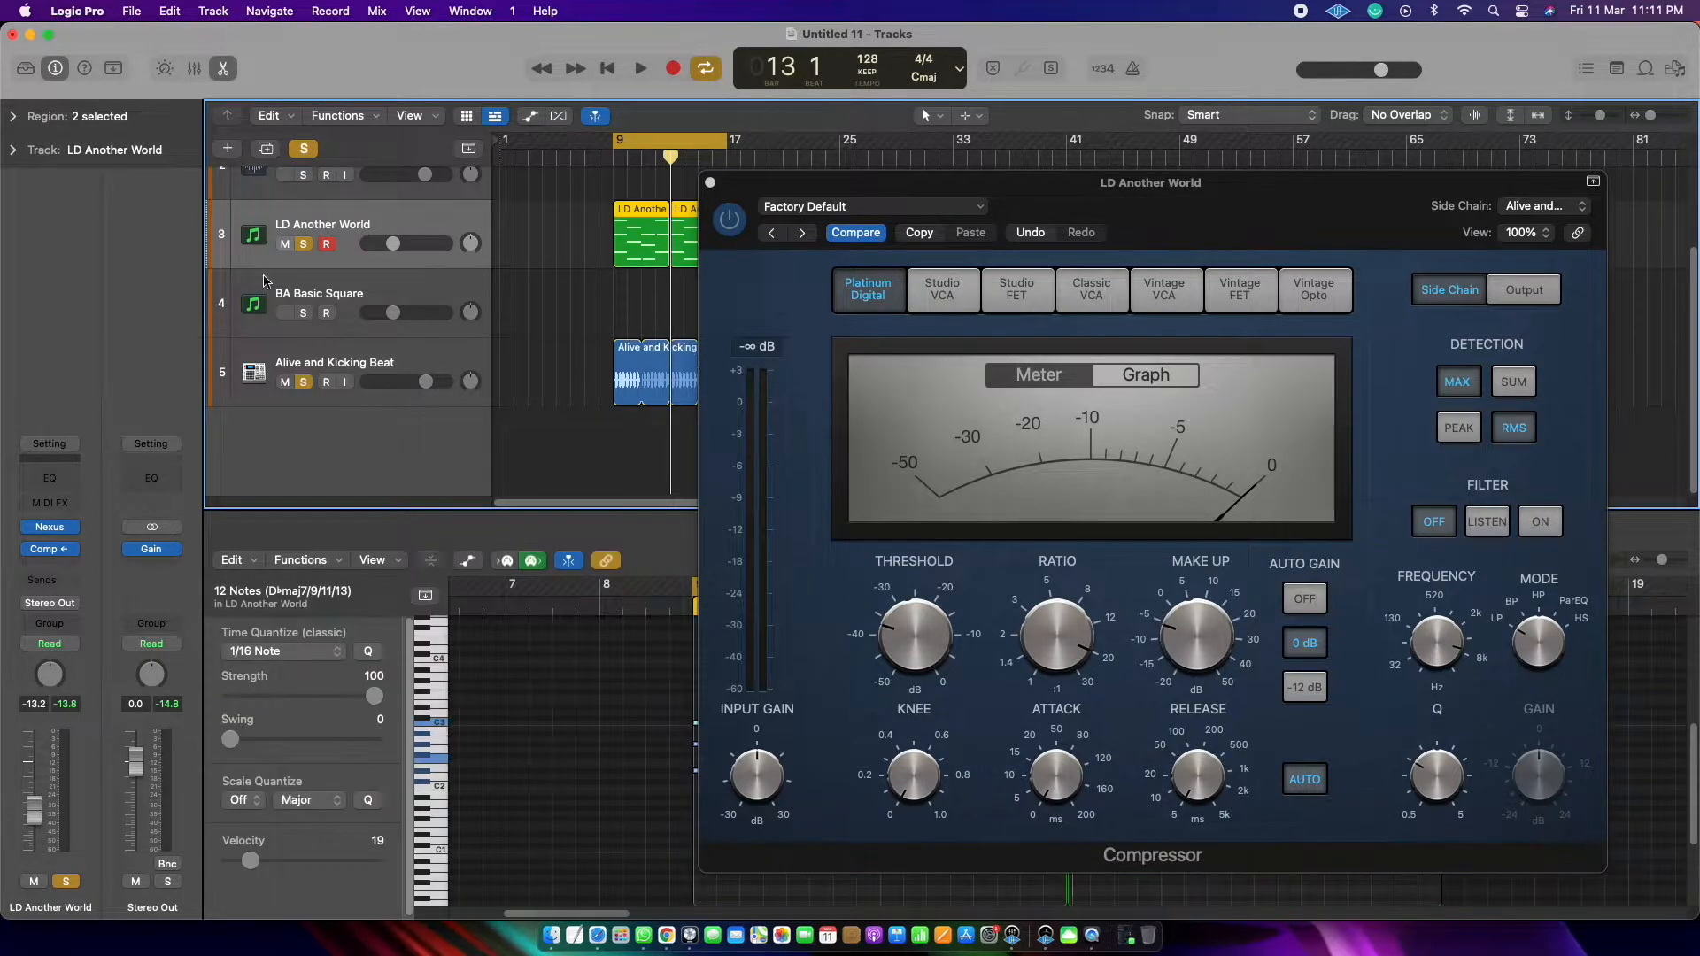
click(41, 551)
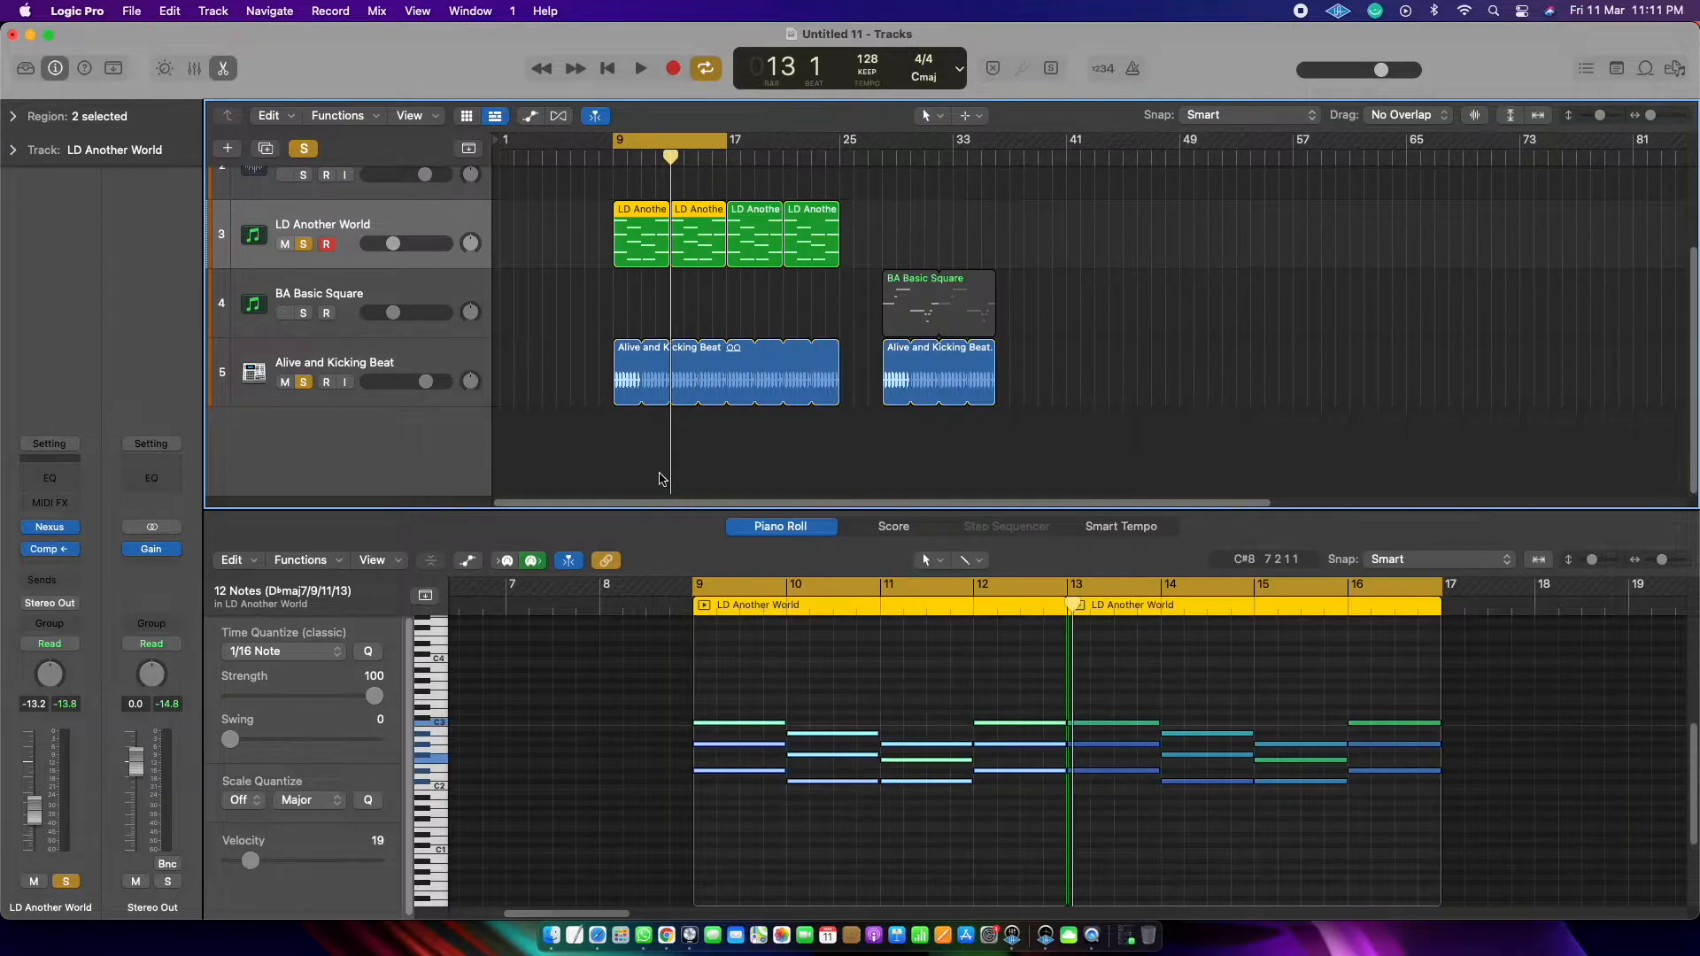
Step: Open the Compressor on the LD Another World track and choose Alive and Kicking Beat (Audio 3) as its side-chain source
click(44, 549)
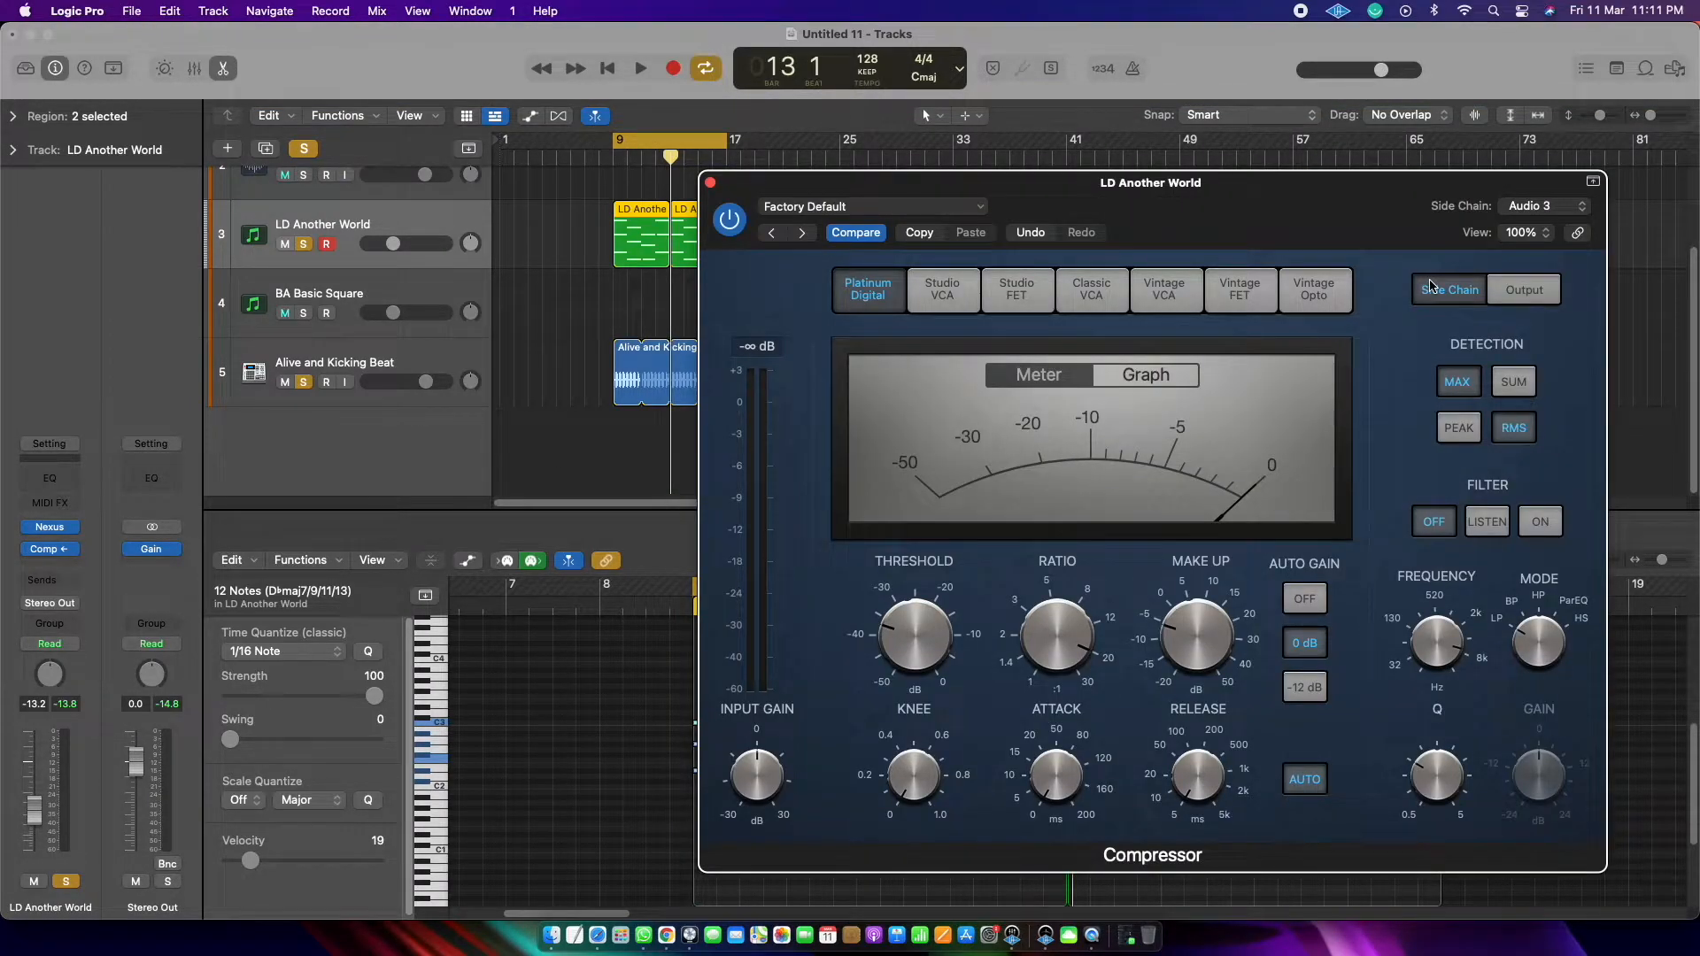
click(1556, 212)
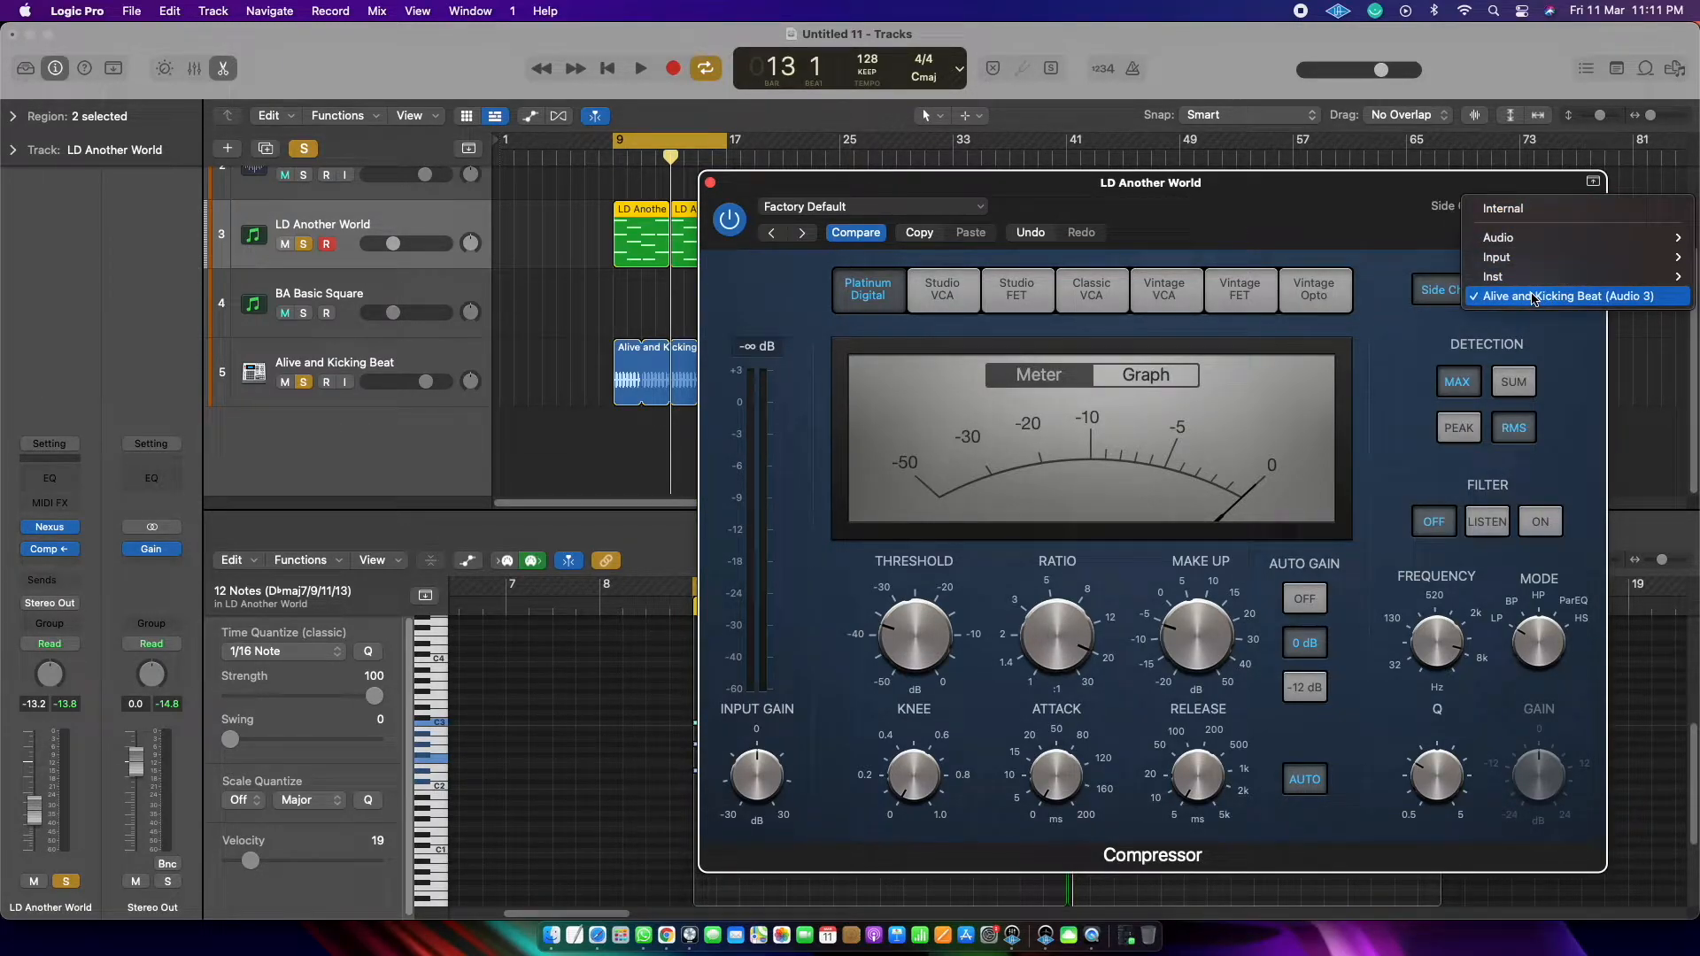
mouse_move(1510, 247)
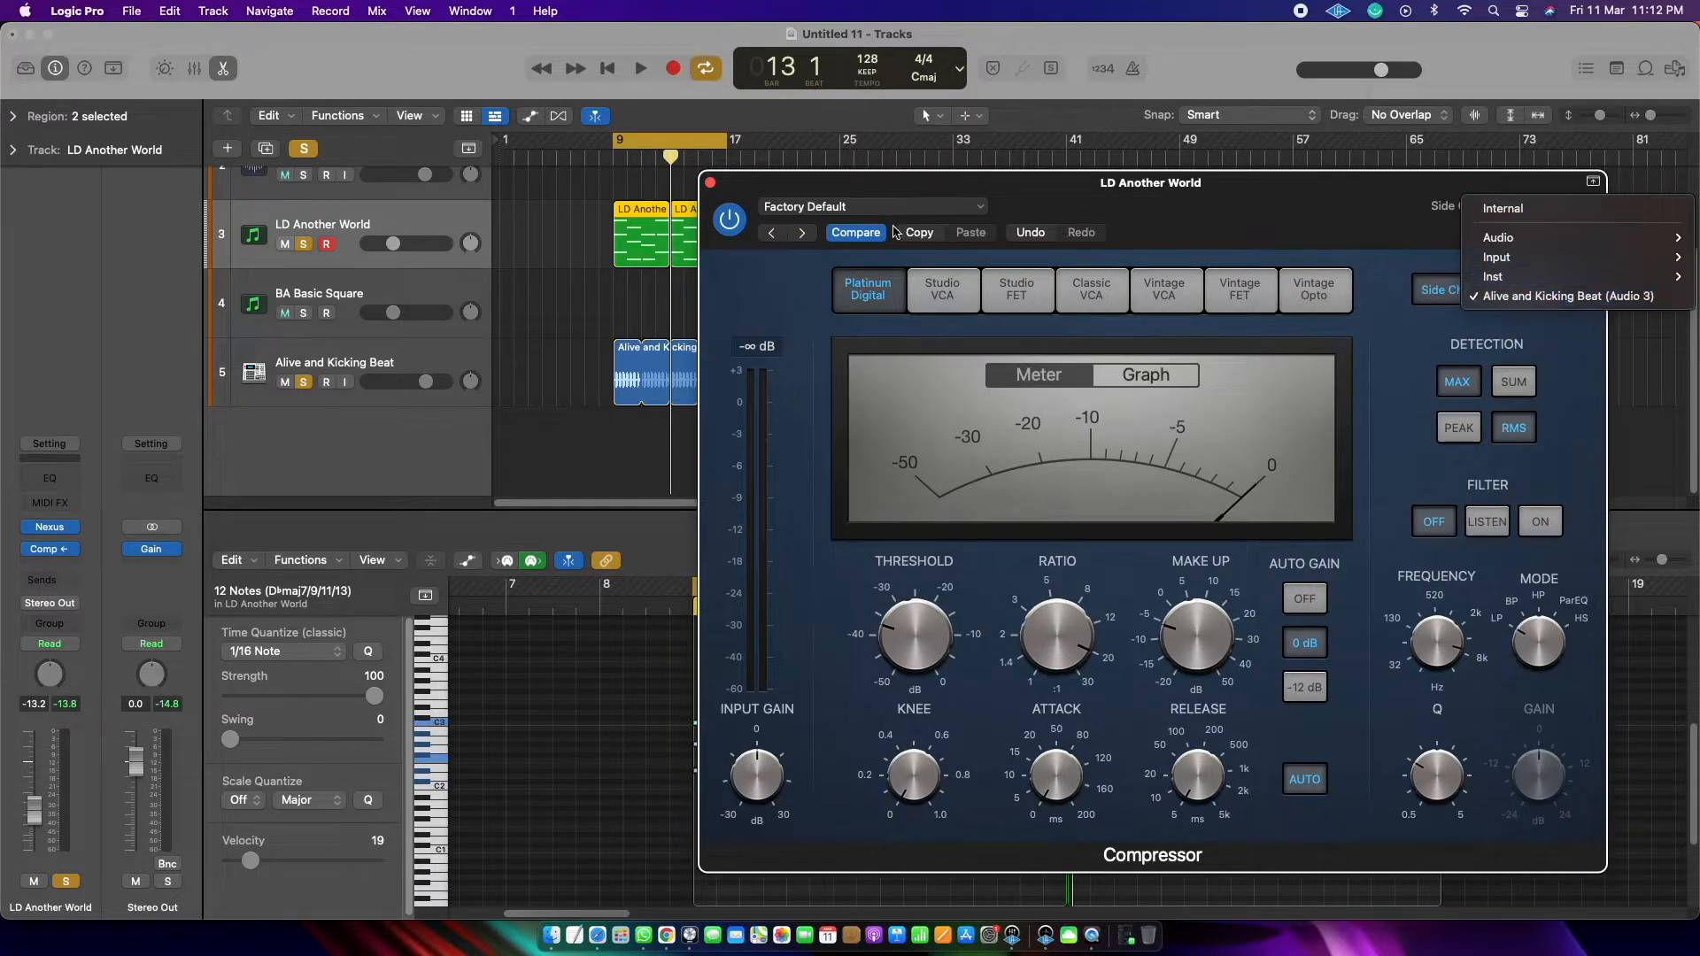
click(1589, 297)
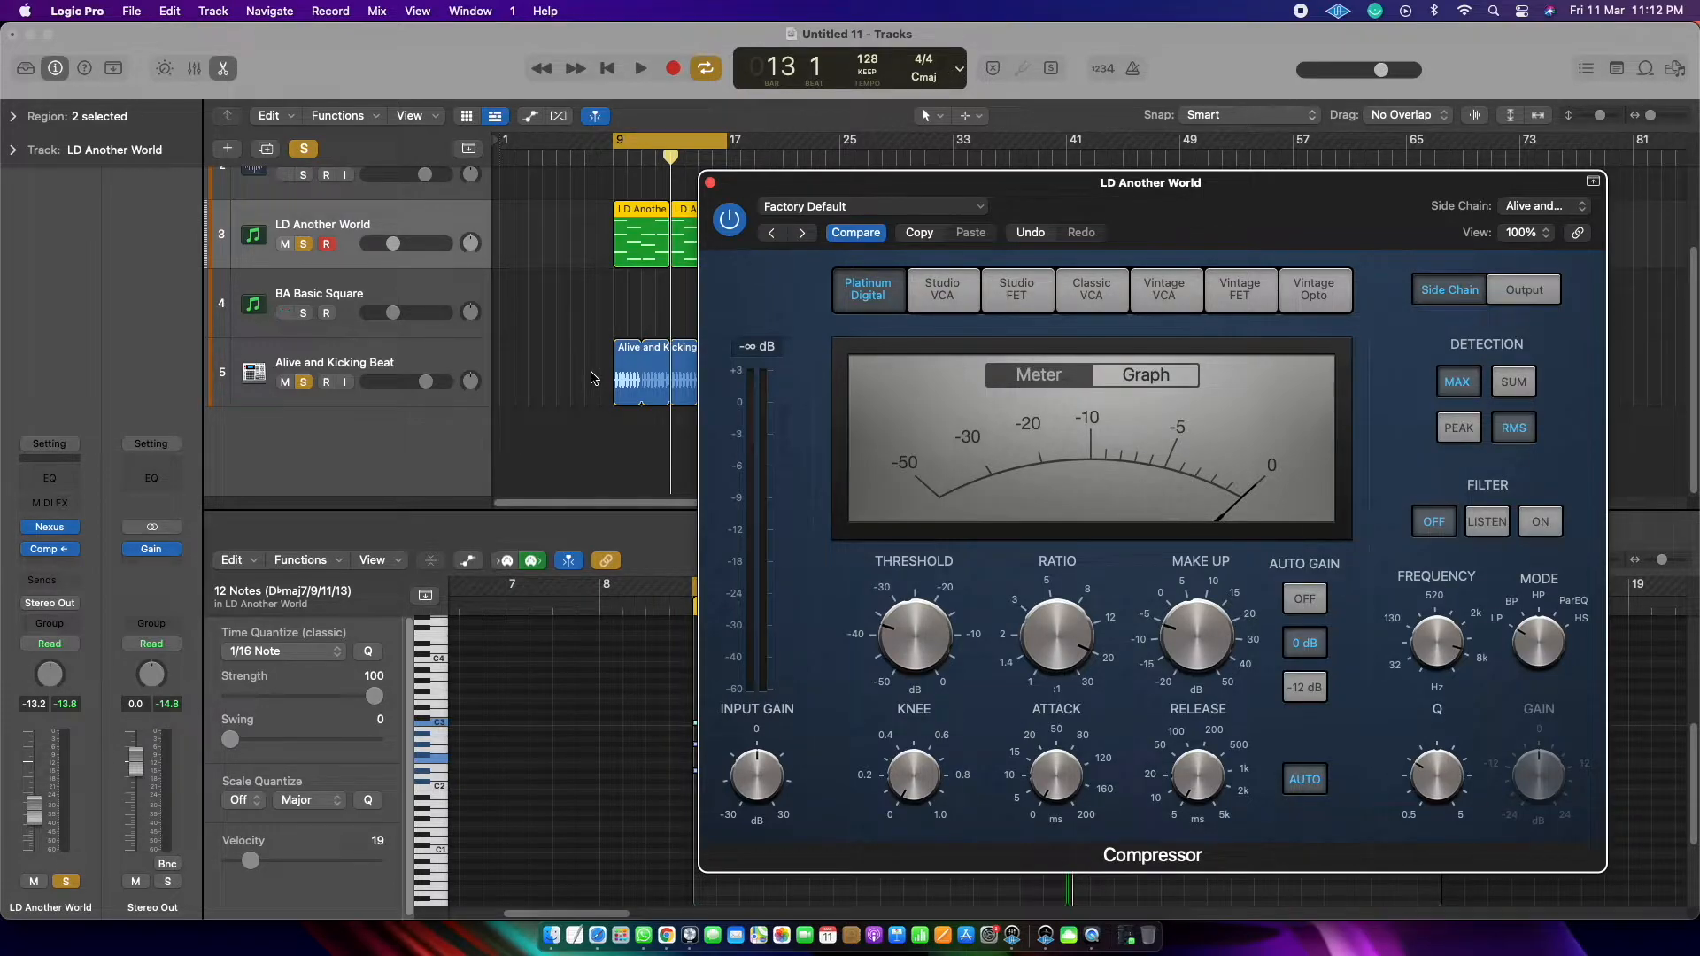
Step: Audition the side-chained chords against the beat and close the Compressor window
key(space)
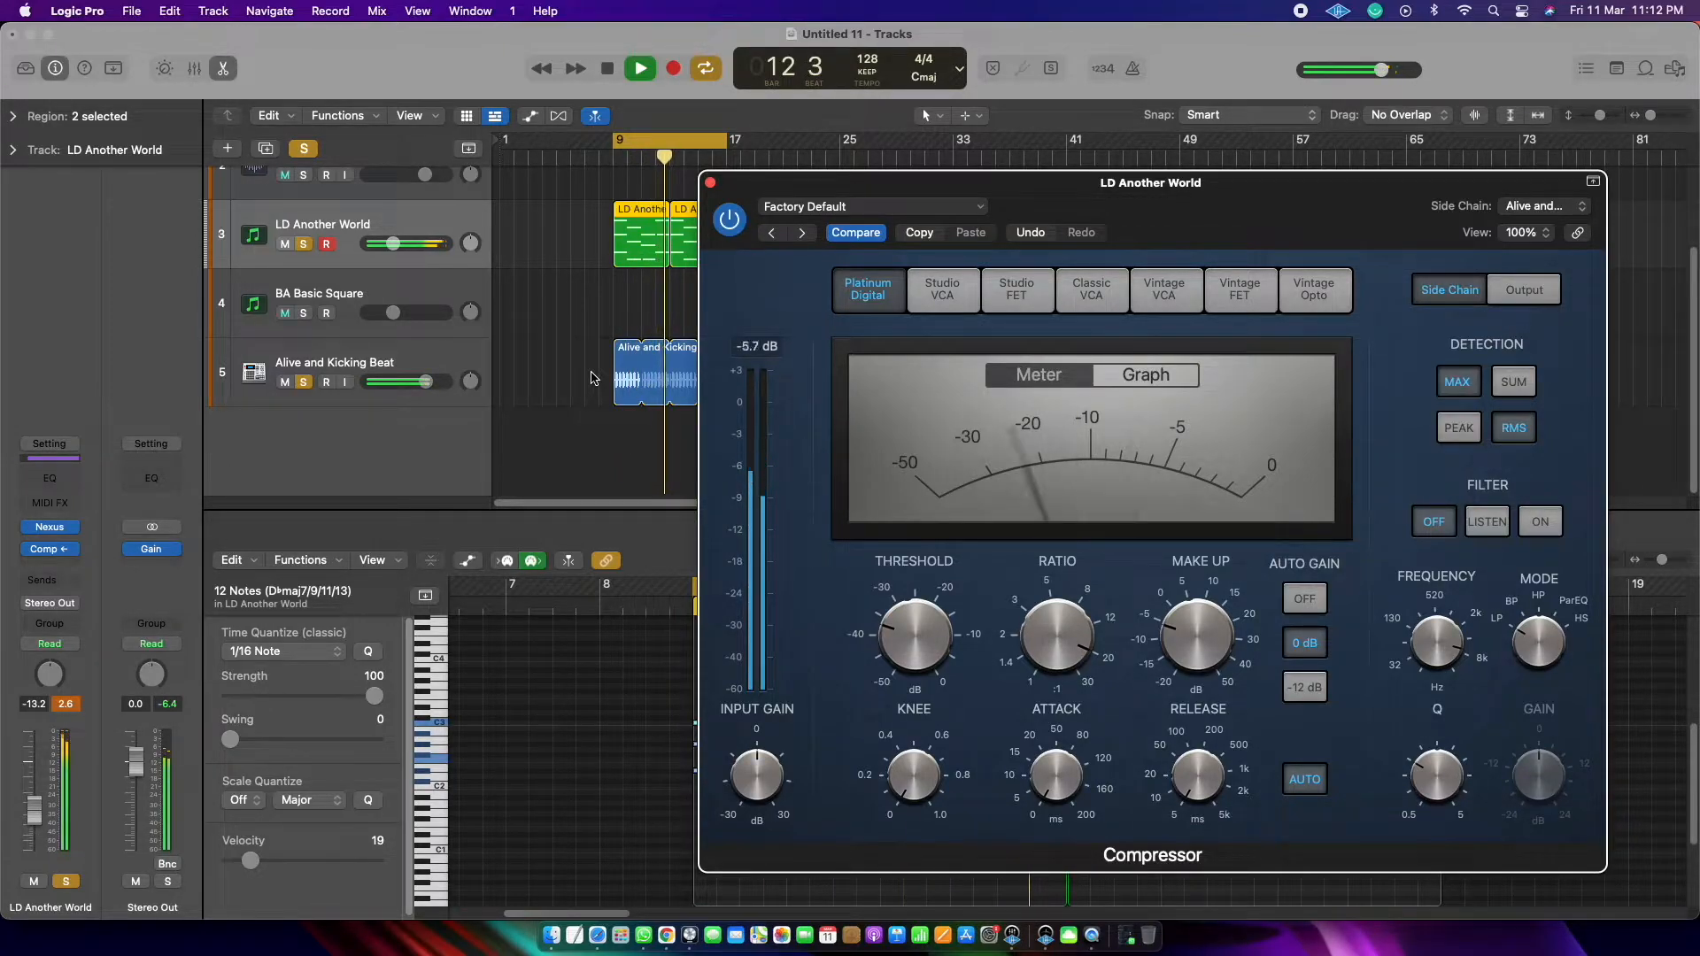
key(space)
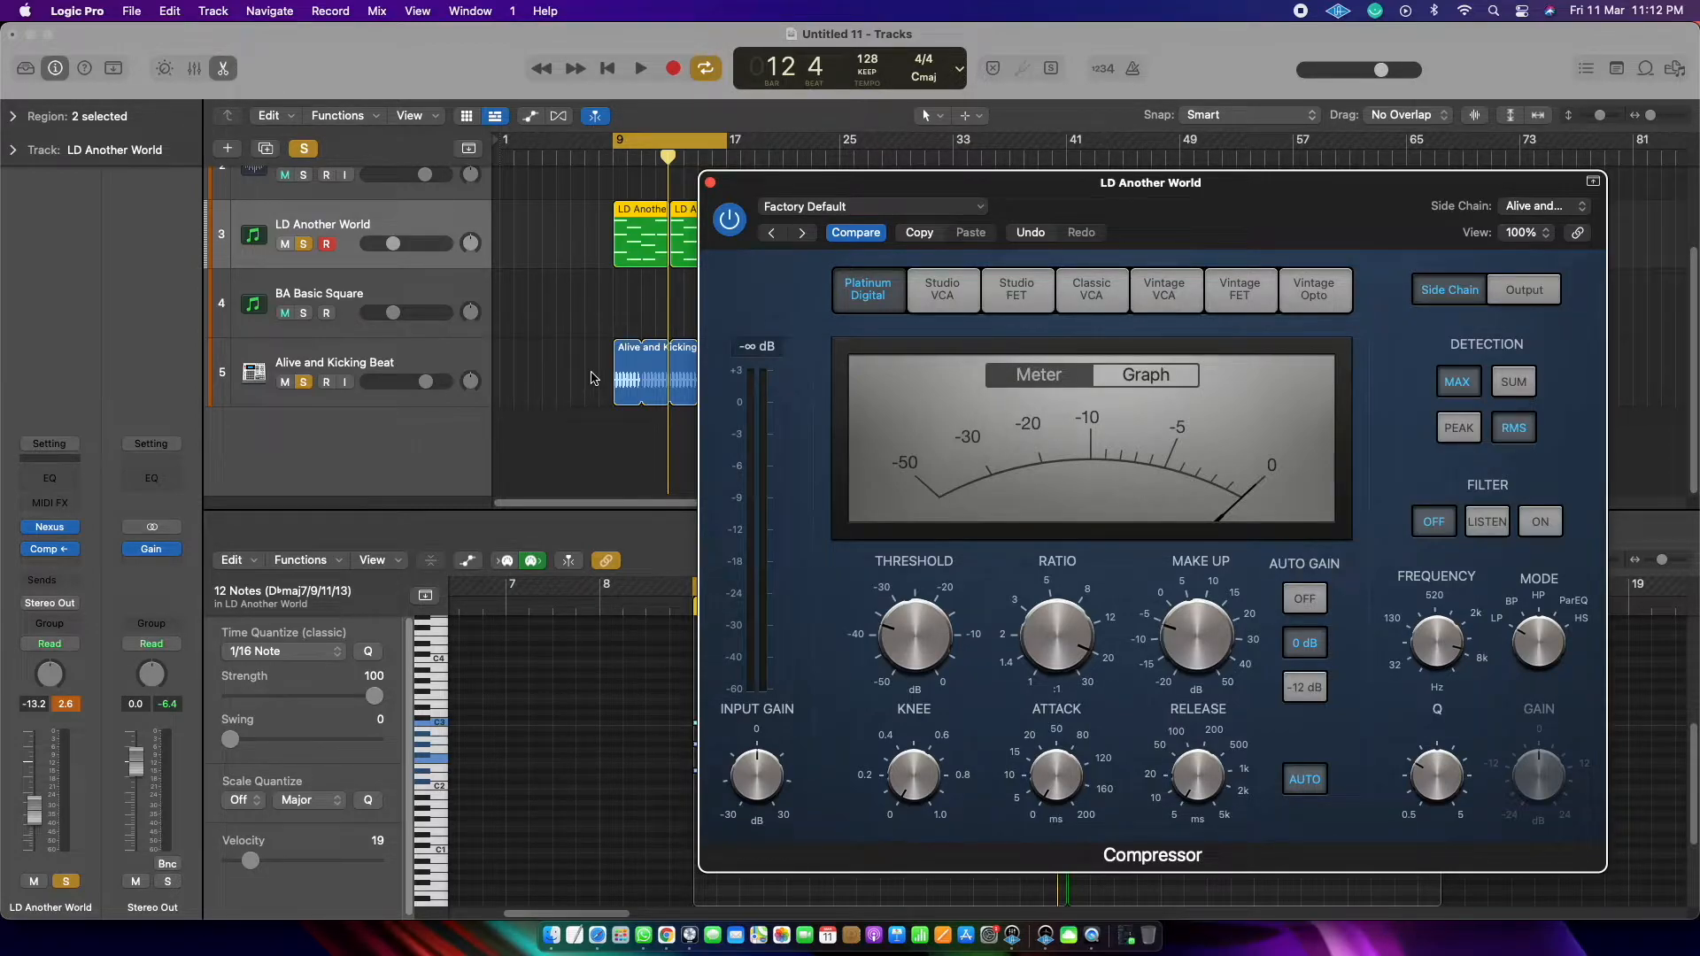
click(710, 182)
Step: Show the waveform of the first Alive and Kicking Beat region, then reselect the LD Another World track
click(634, 452)
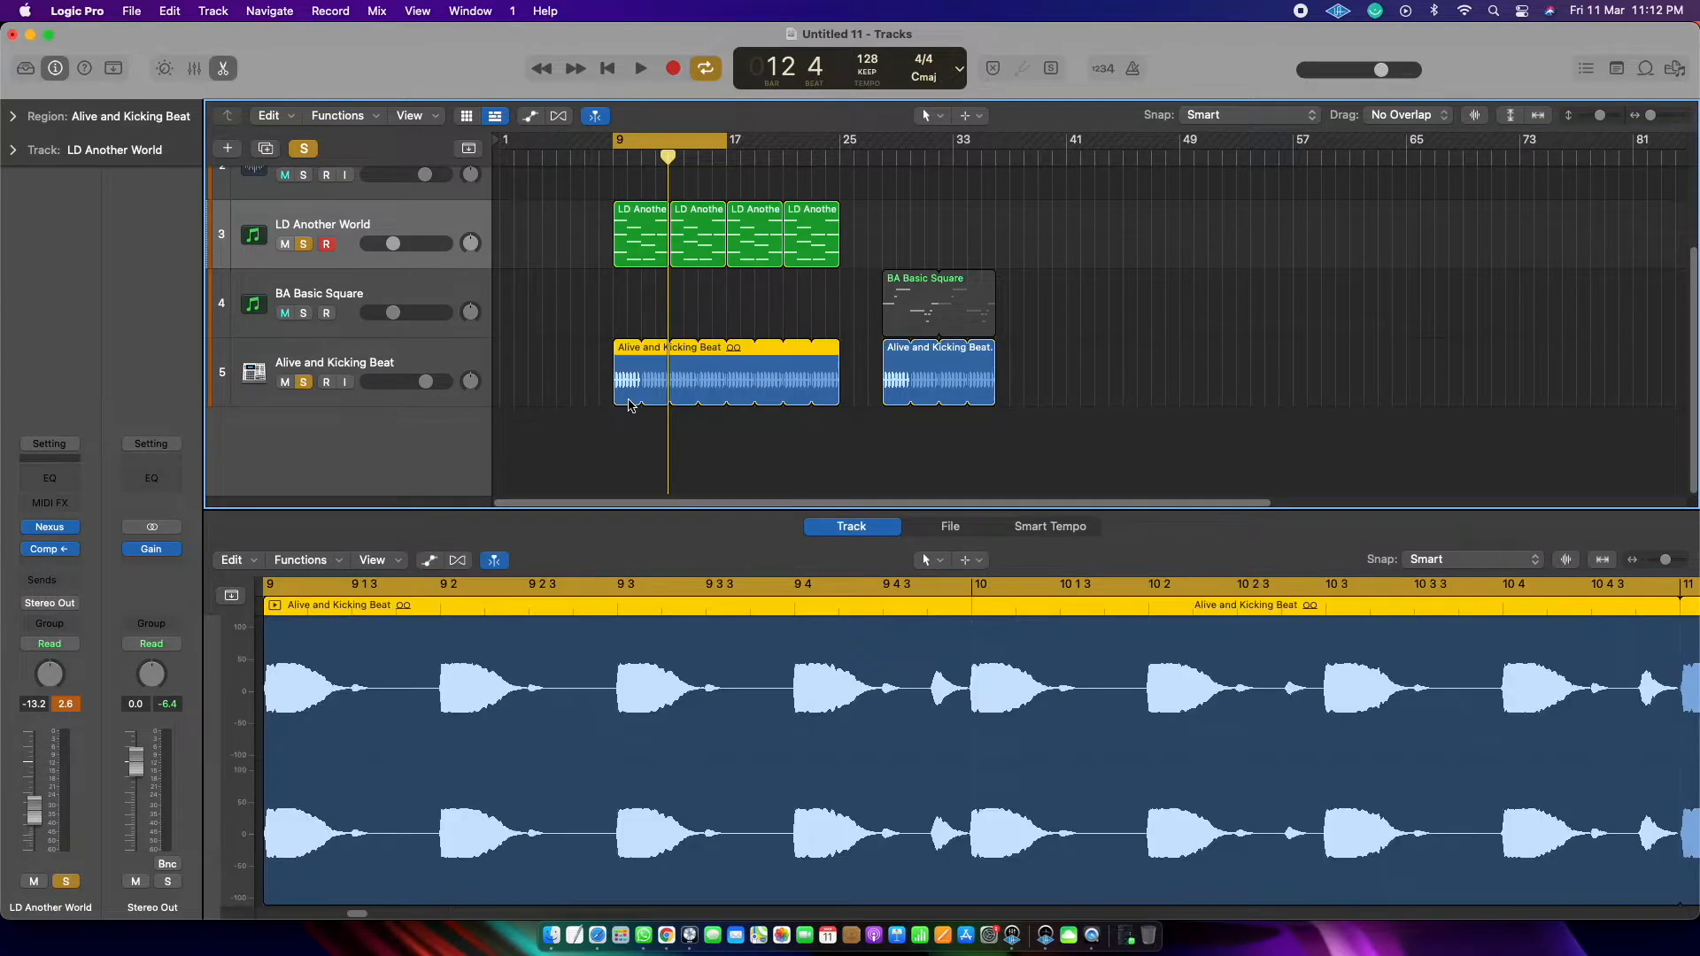
click(630, 401)
click(641, 231)
click(443, 222)
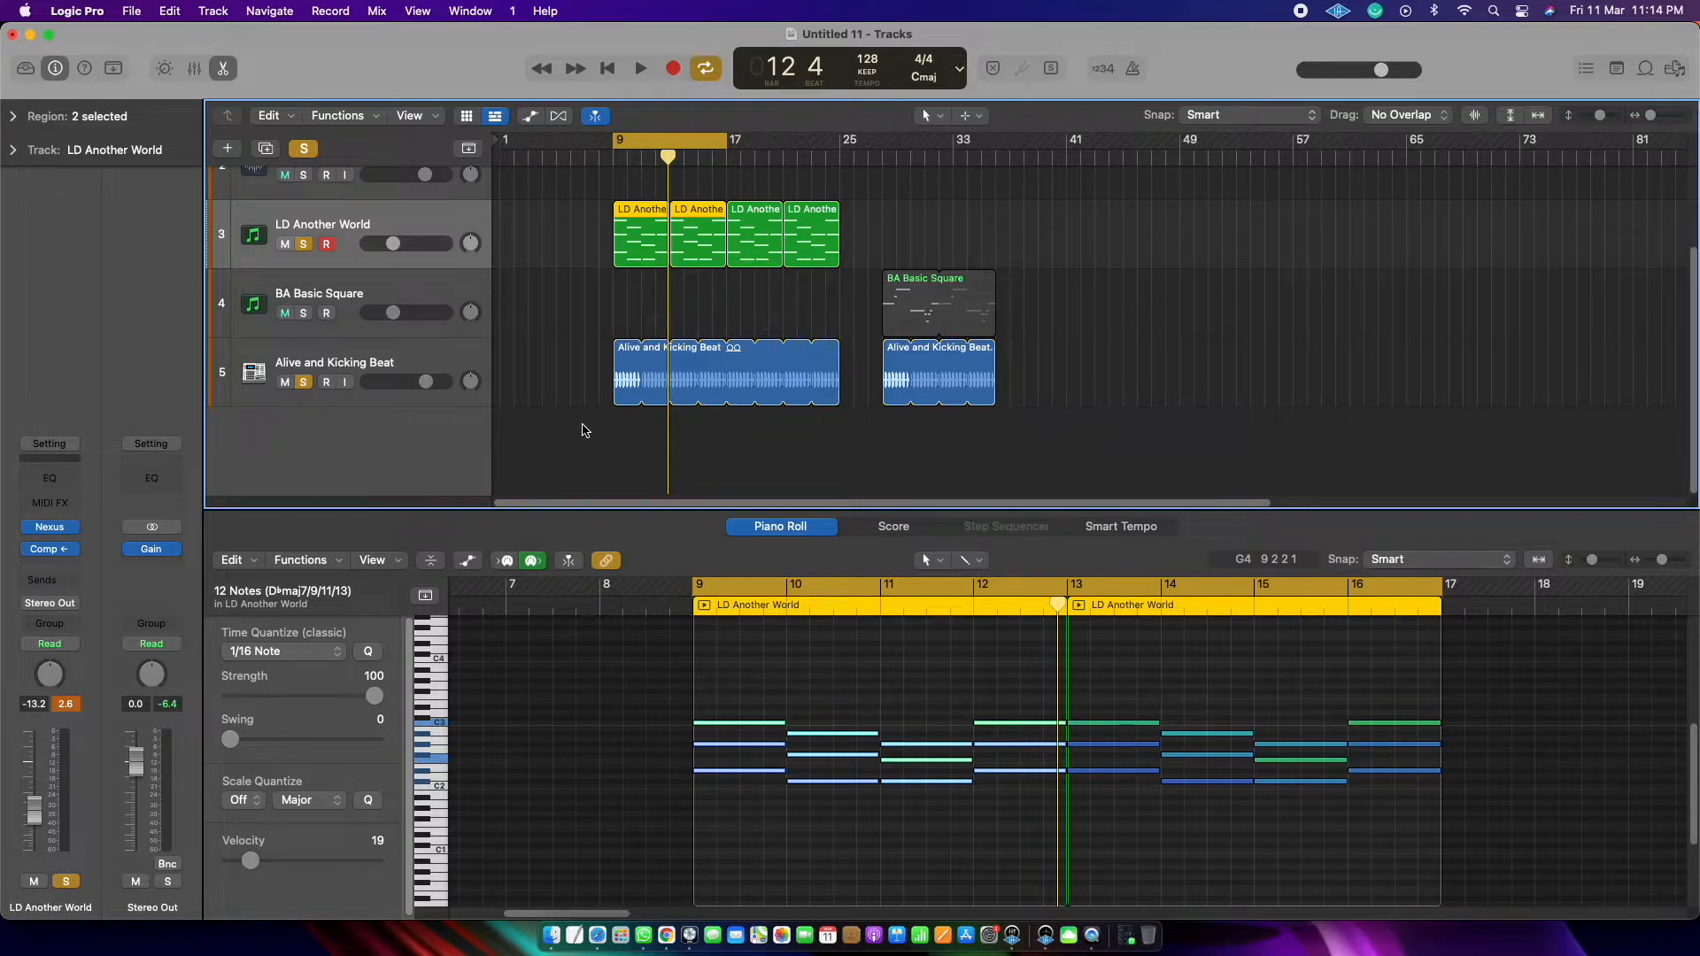
Step: Review the existing Compressor on the LD Another World track, then remove it from the channel strip
mouse_move(55, 554)
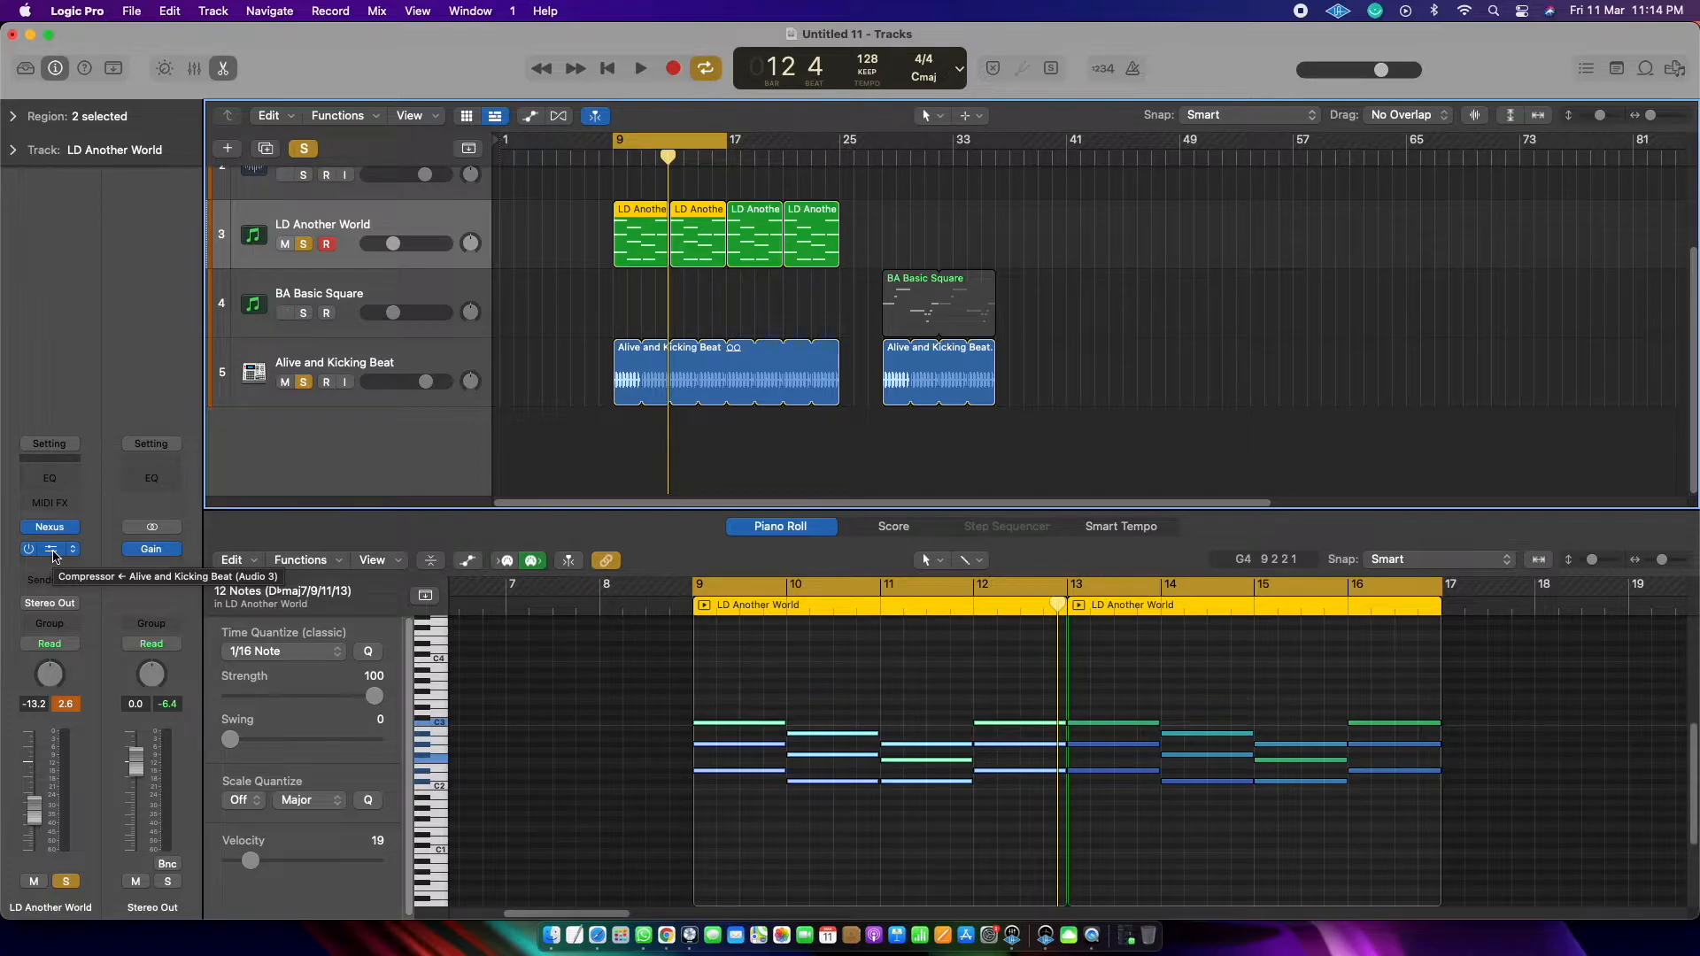
click(53, 556)
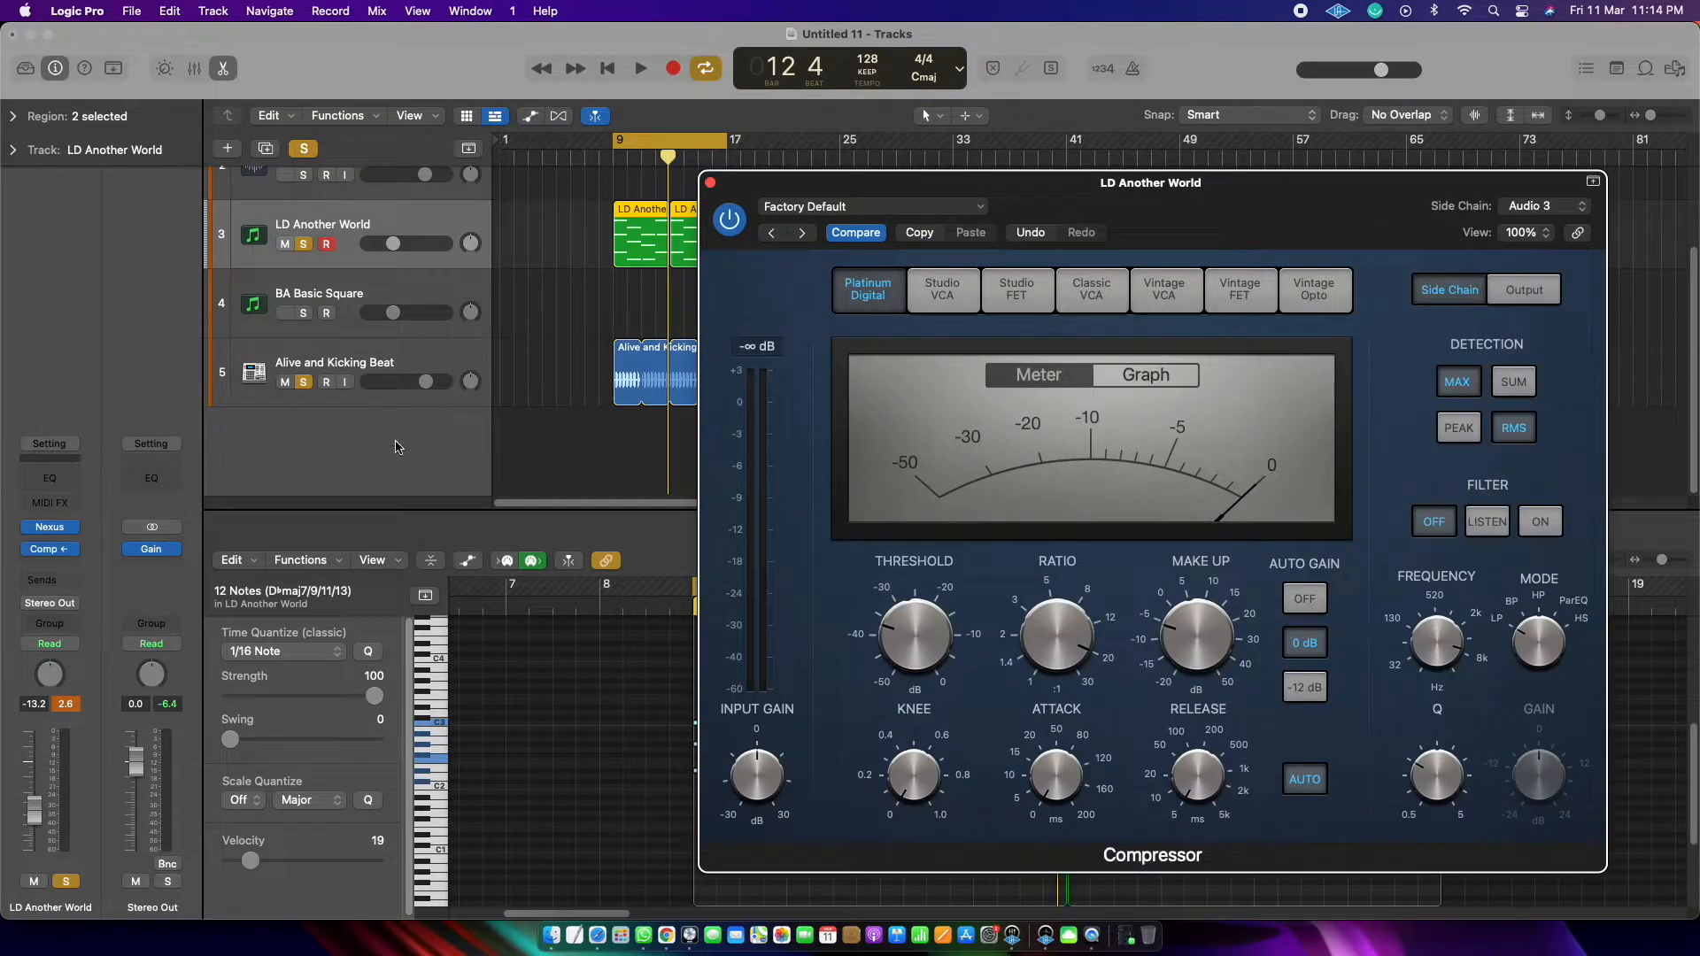
drag(801, 188, 724, 211)
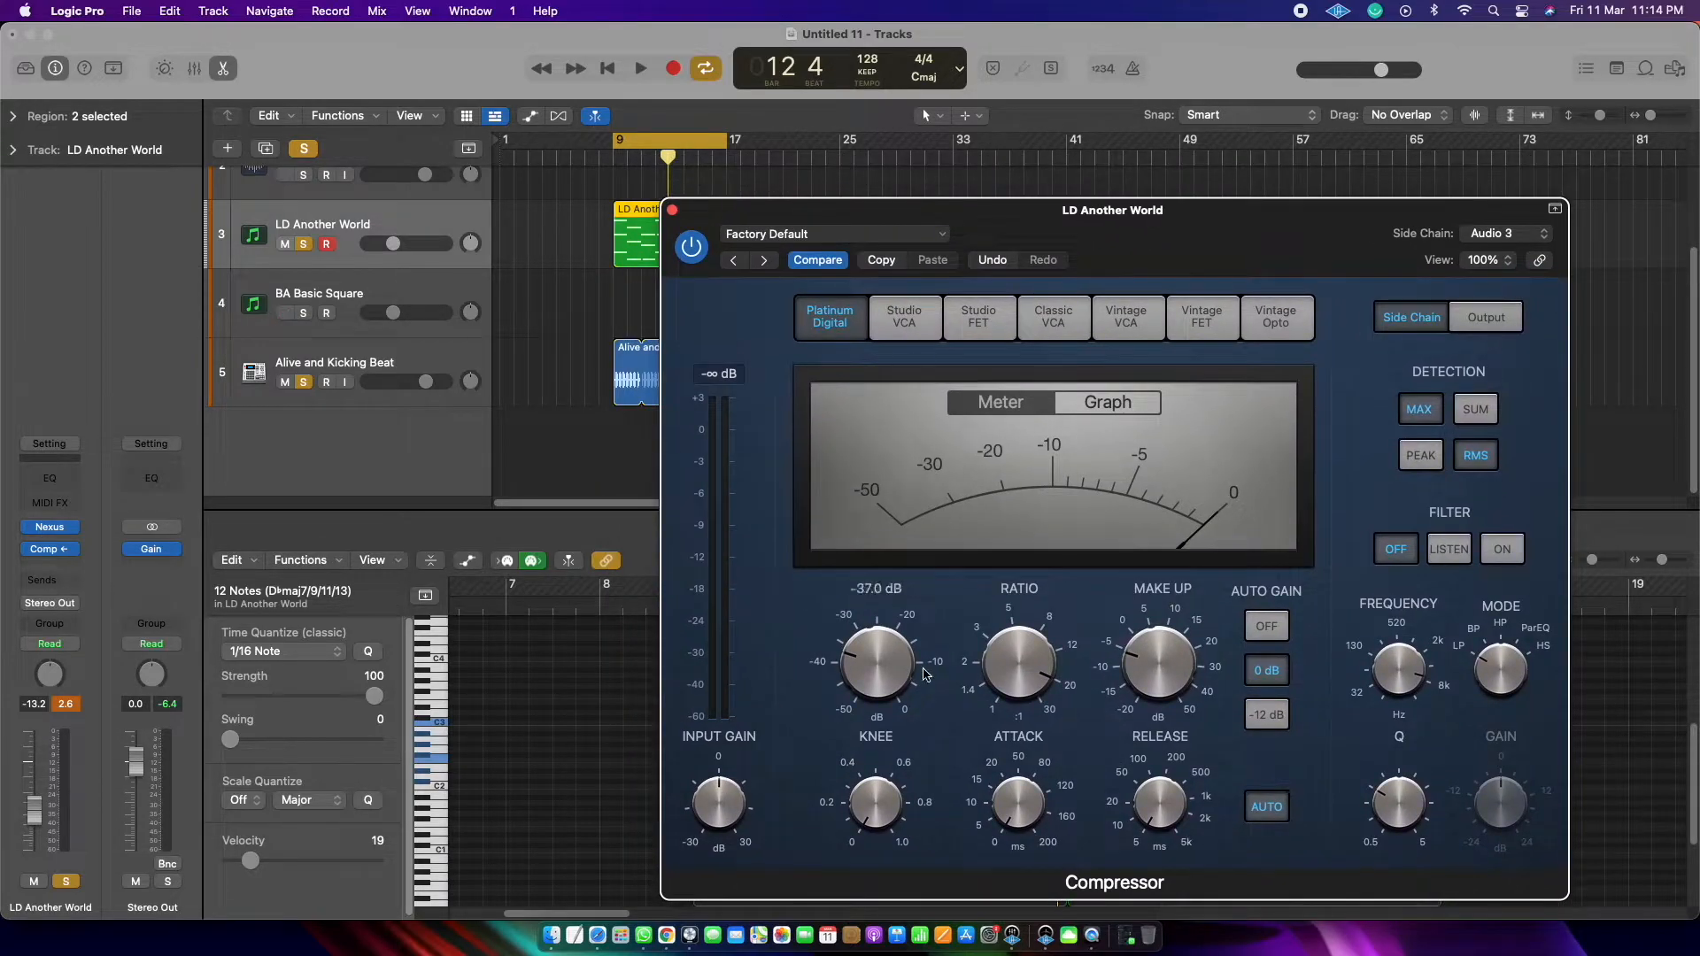
click(672, 212)
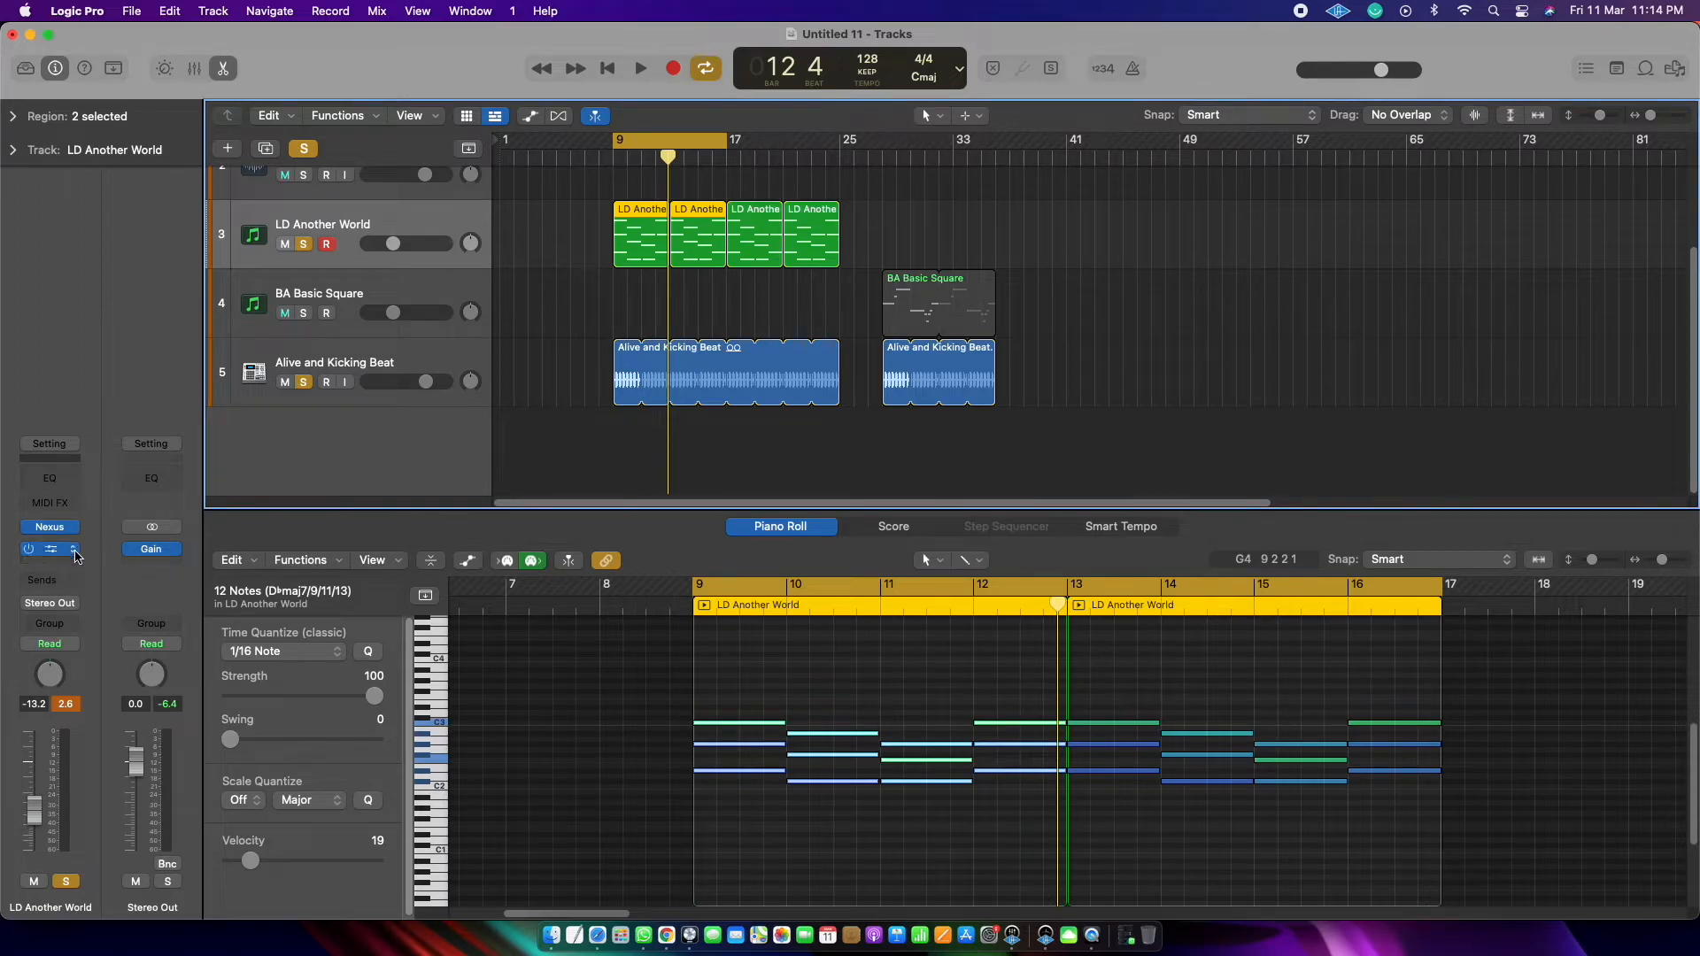
click(76, 551)
click(105, 444)
Step: Insert a new stereo Compressor on the LD Another World track
click(74, 552)
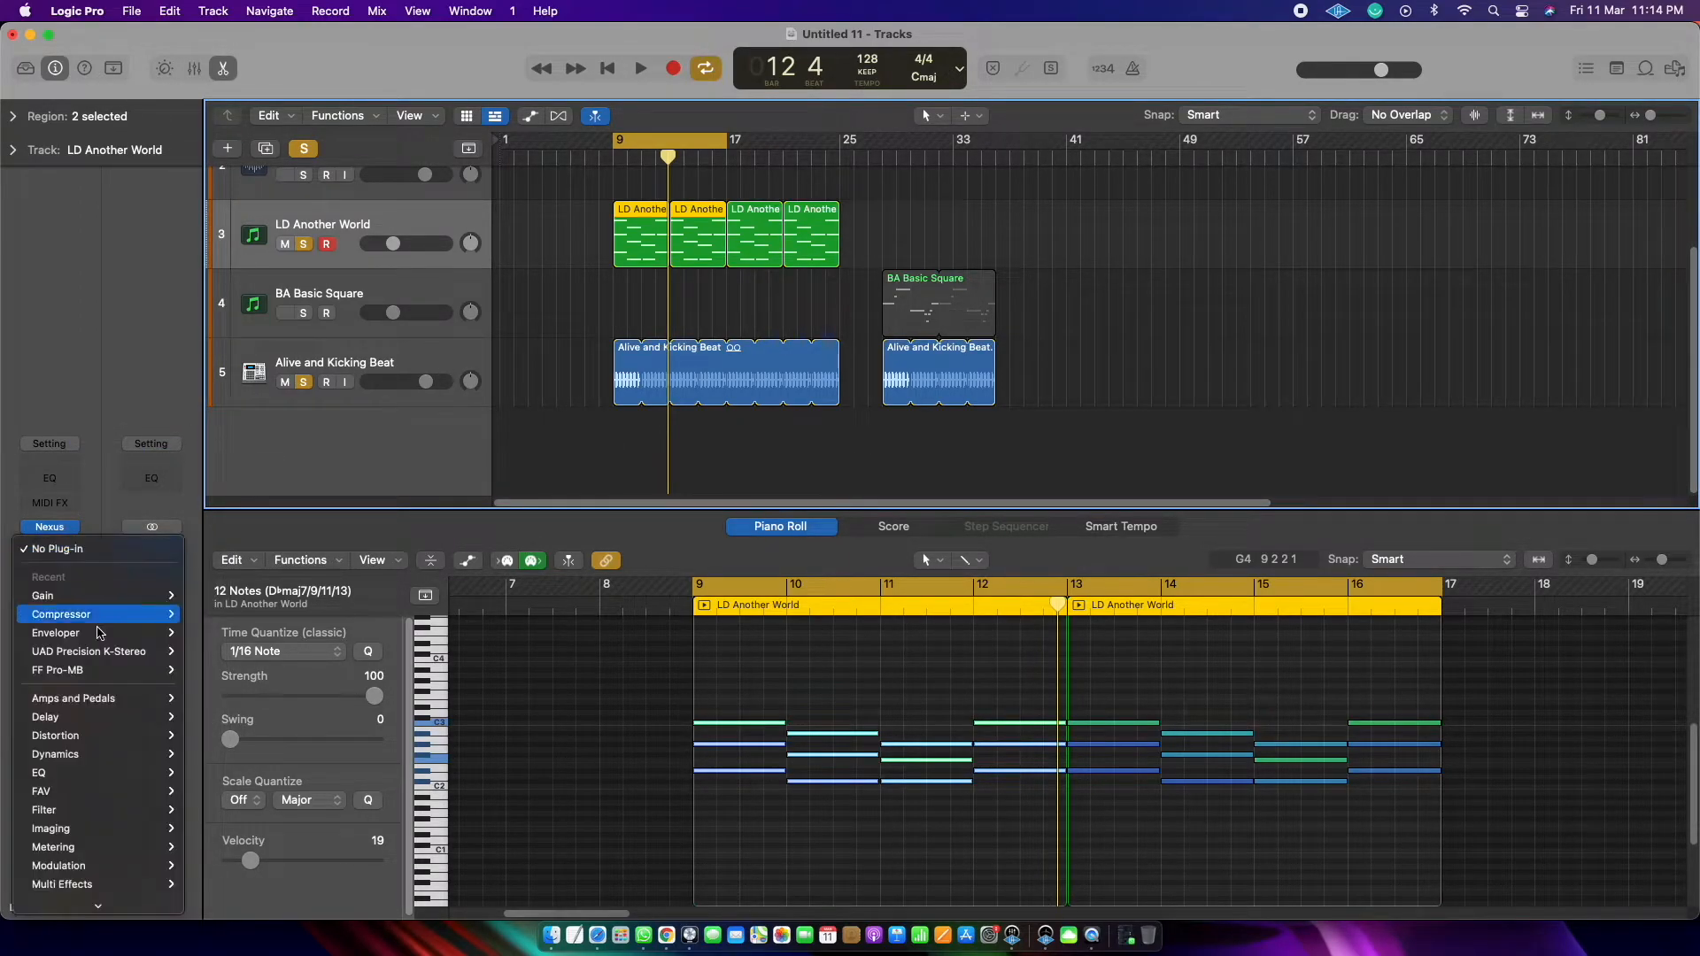
mouse_move(78, 615)
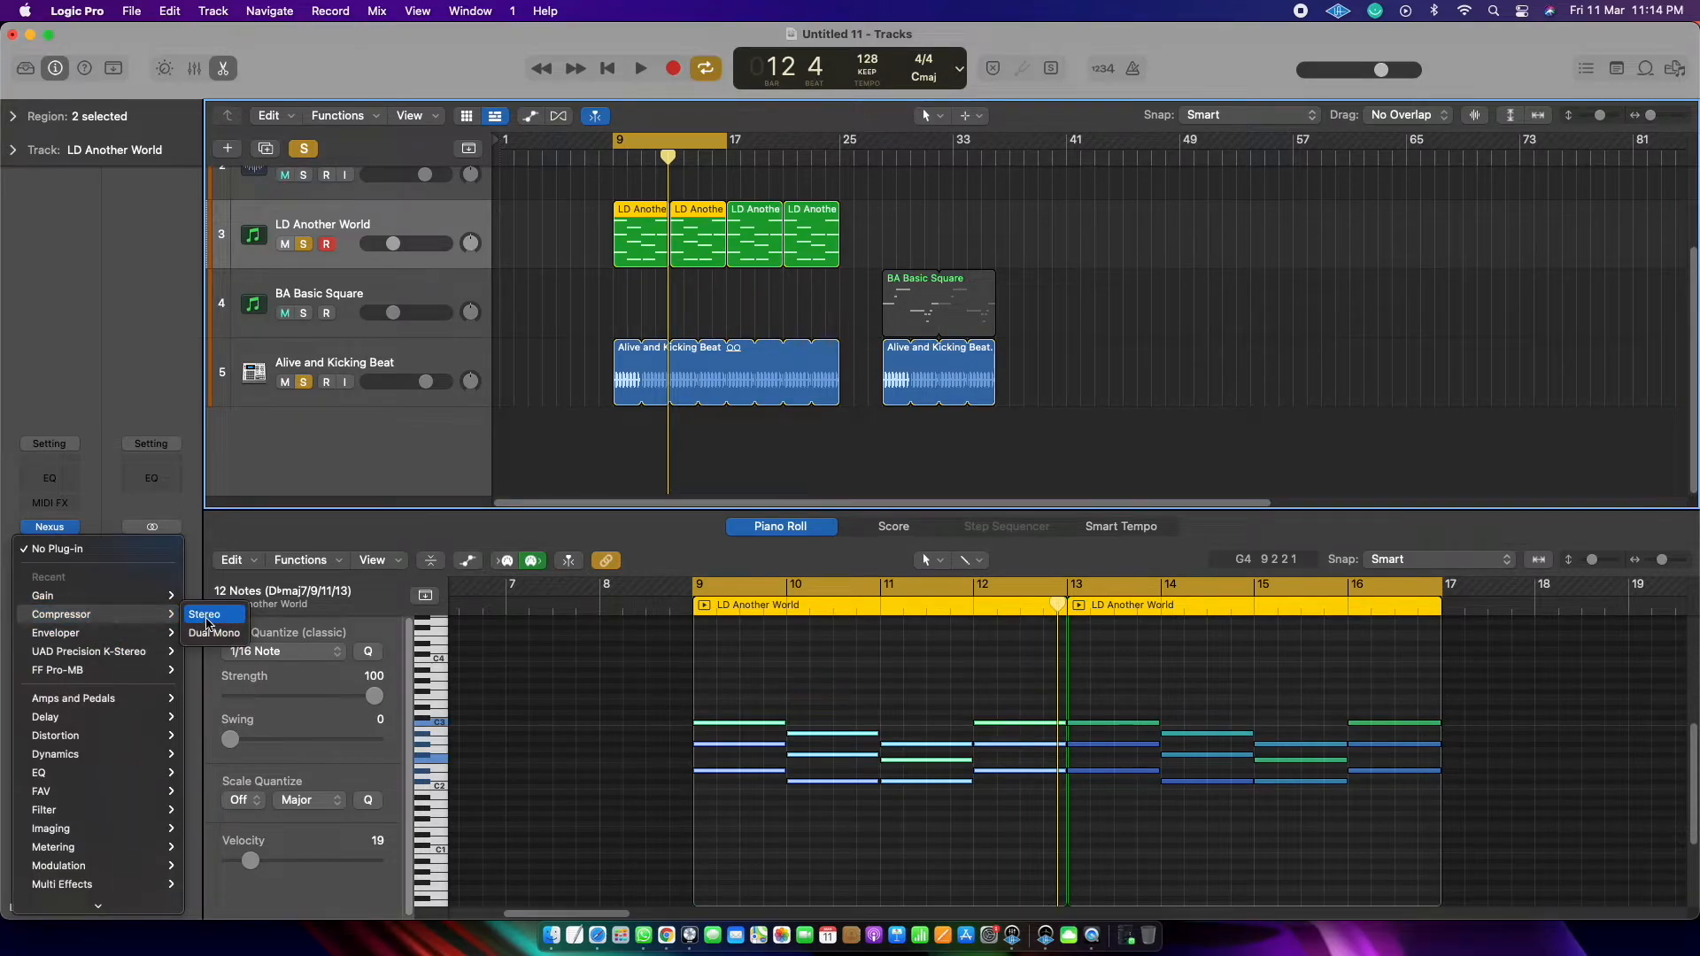
click(205, 616)
Step: Set the new Compressor's side-chain source to the audio track Alive and Kicking Beat (Audio 3)
click(1279, 336)
click(1378, 253)
mouse_move(1368, 284)
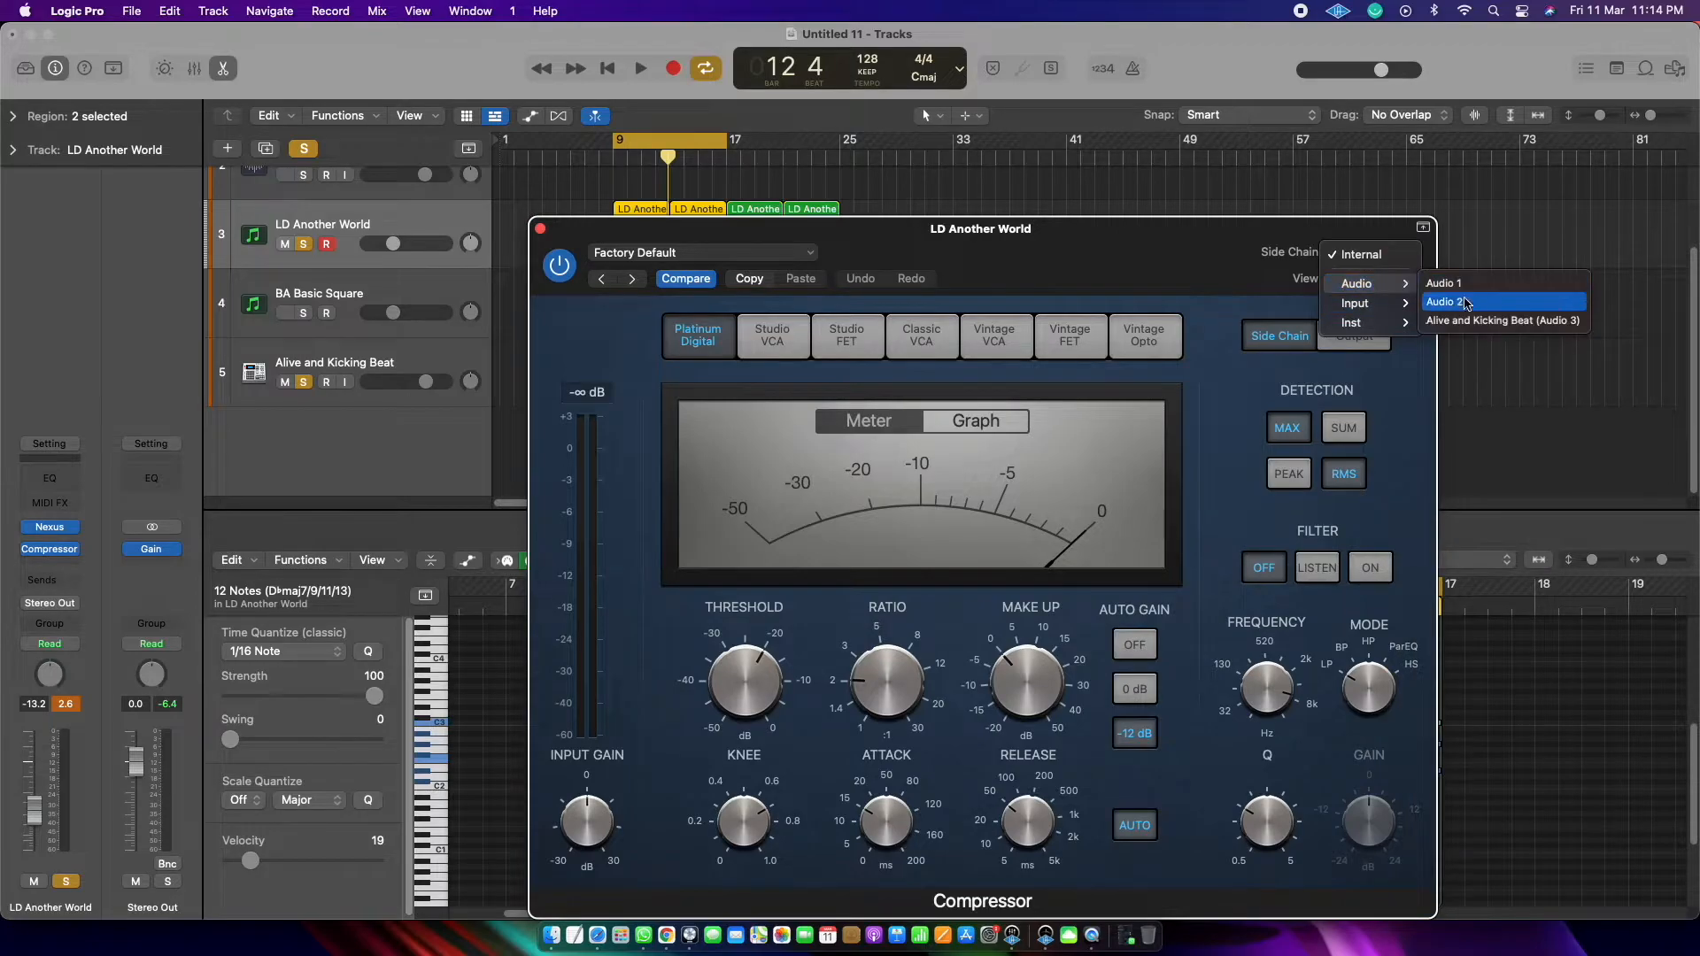
click(1480, 321)
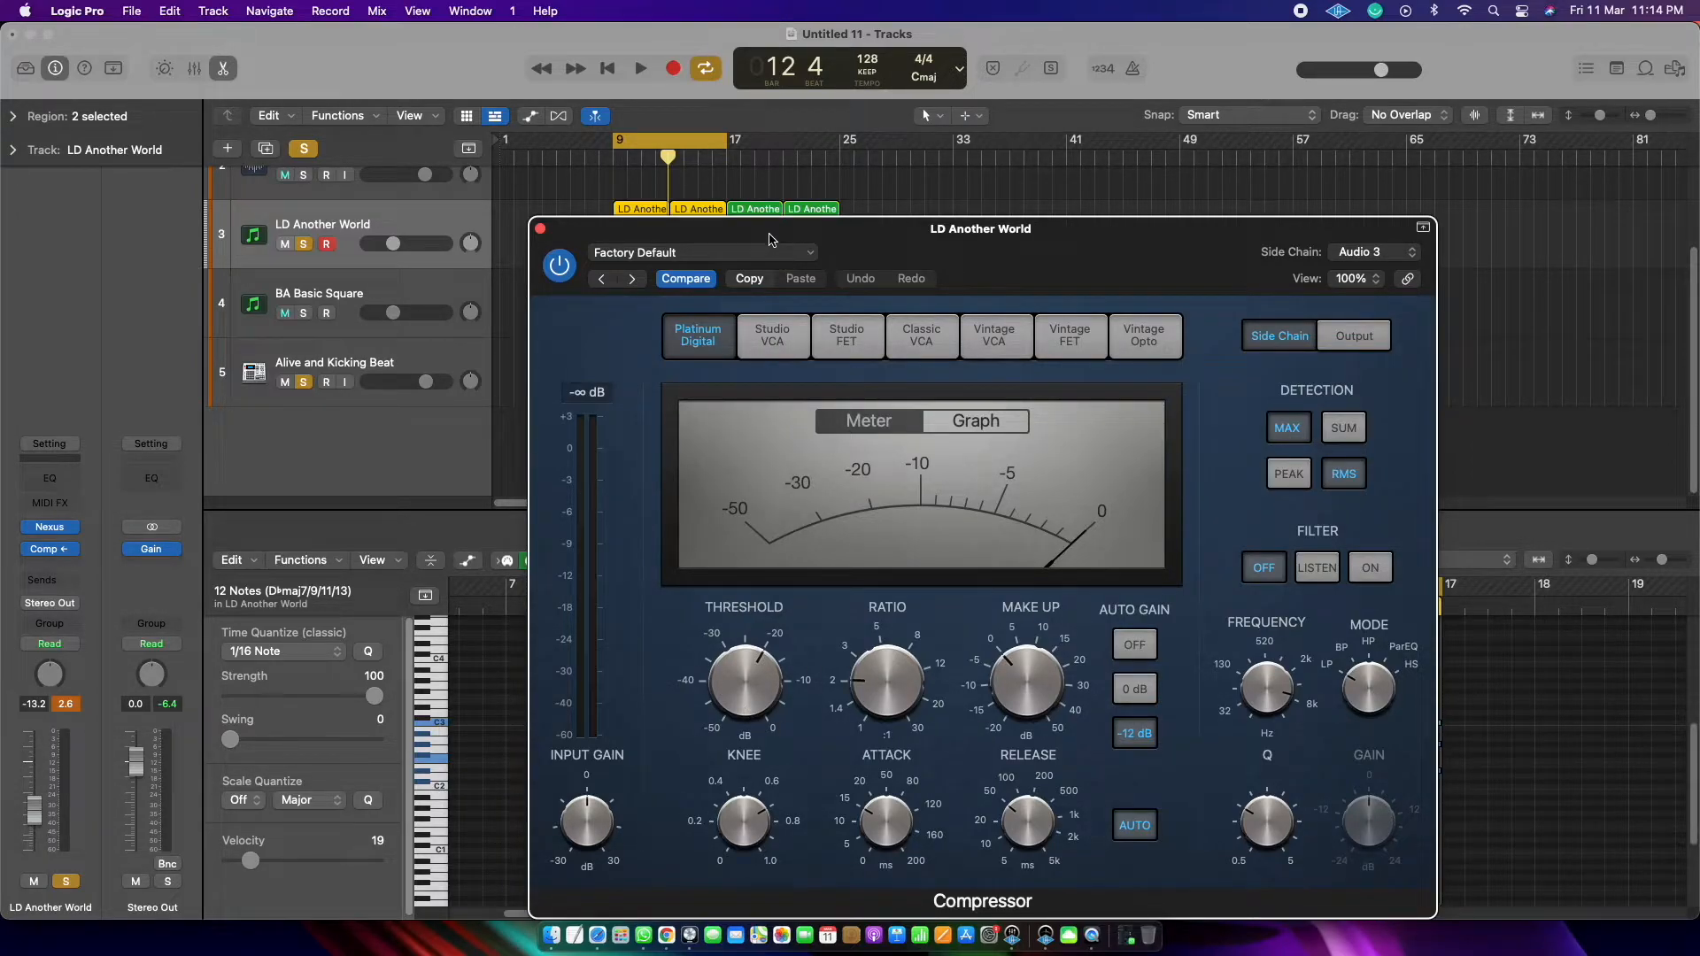
Step: Move the Compressor window clear of the track headers and audition the chords with the default compression settings
drag(769, 237, 890, 247)
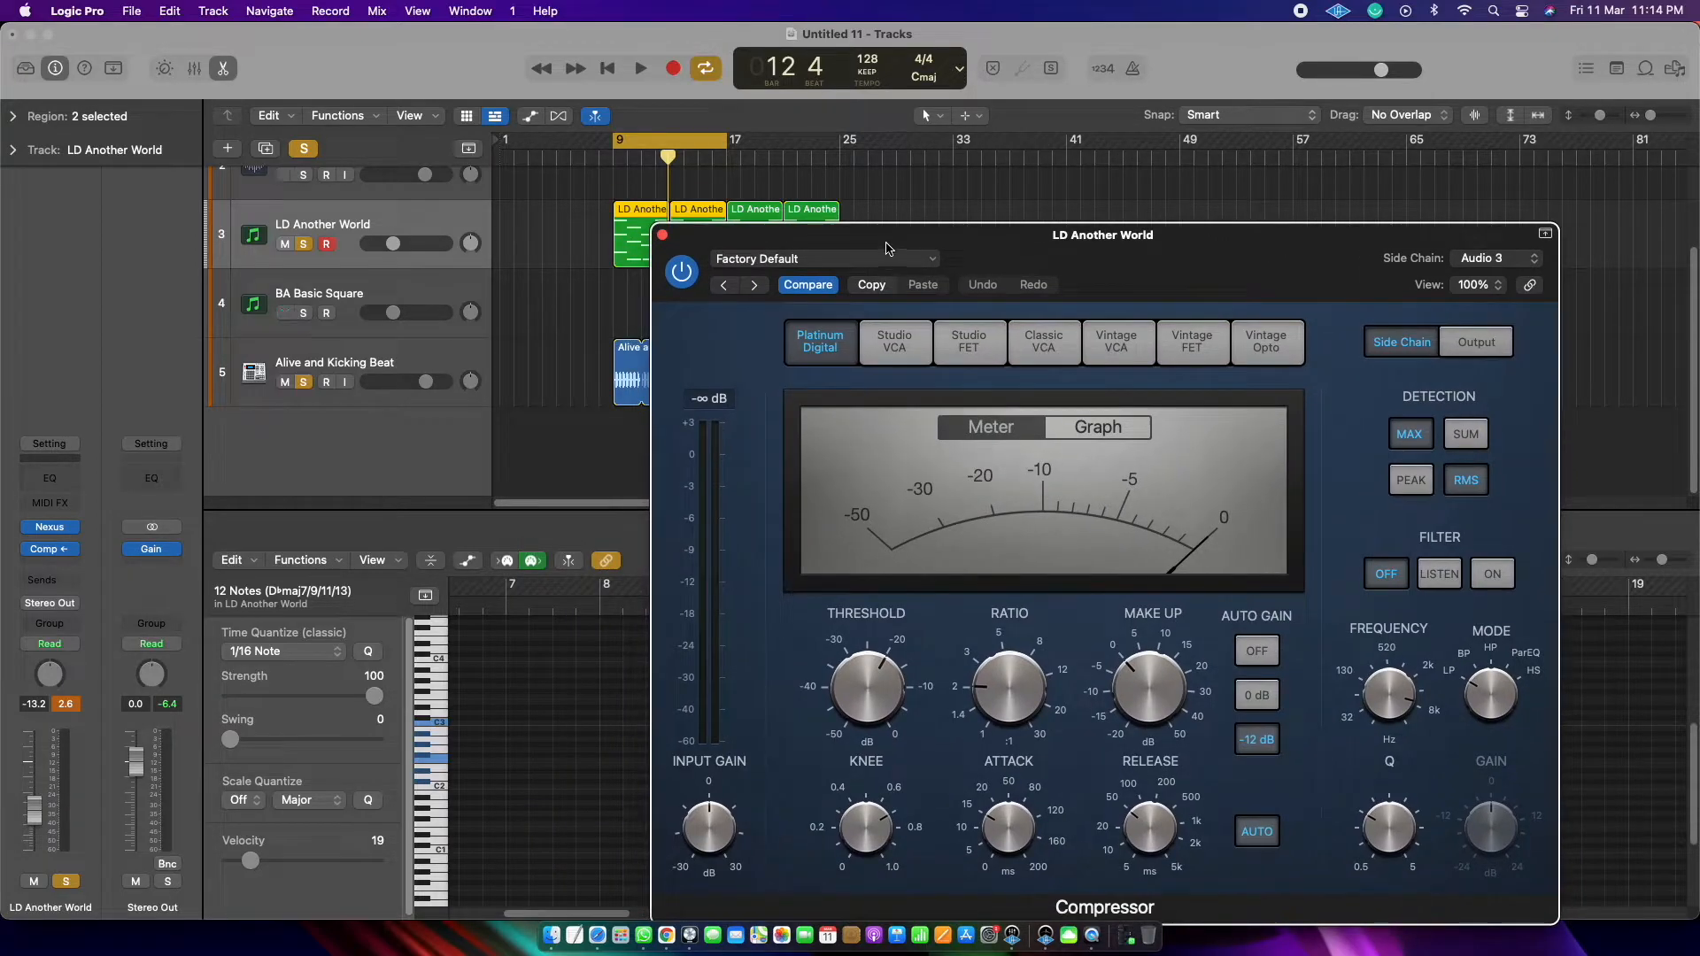
key(space)
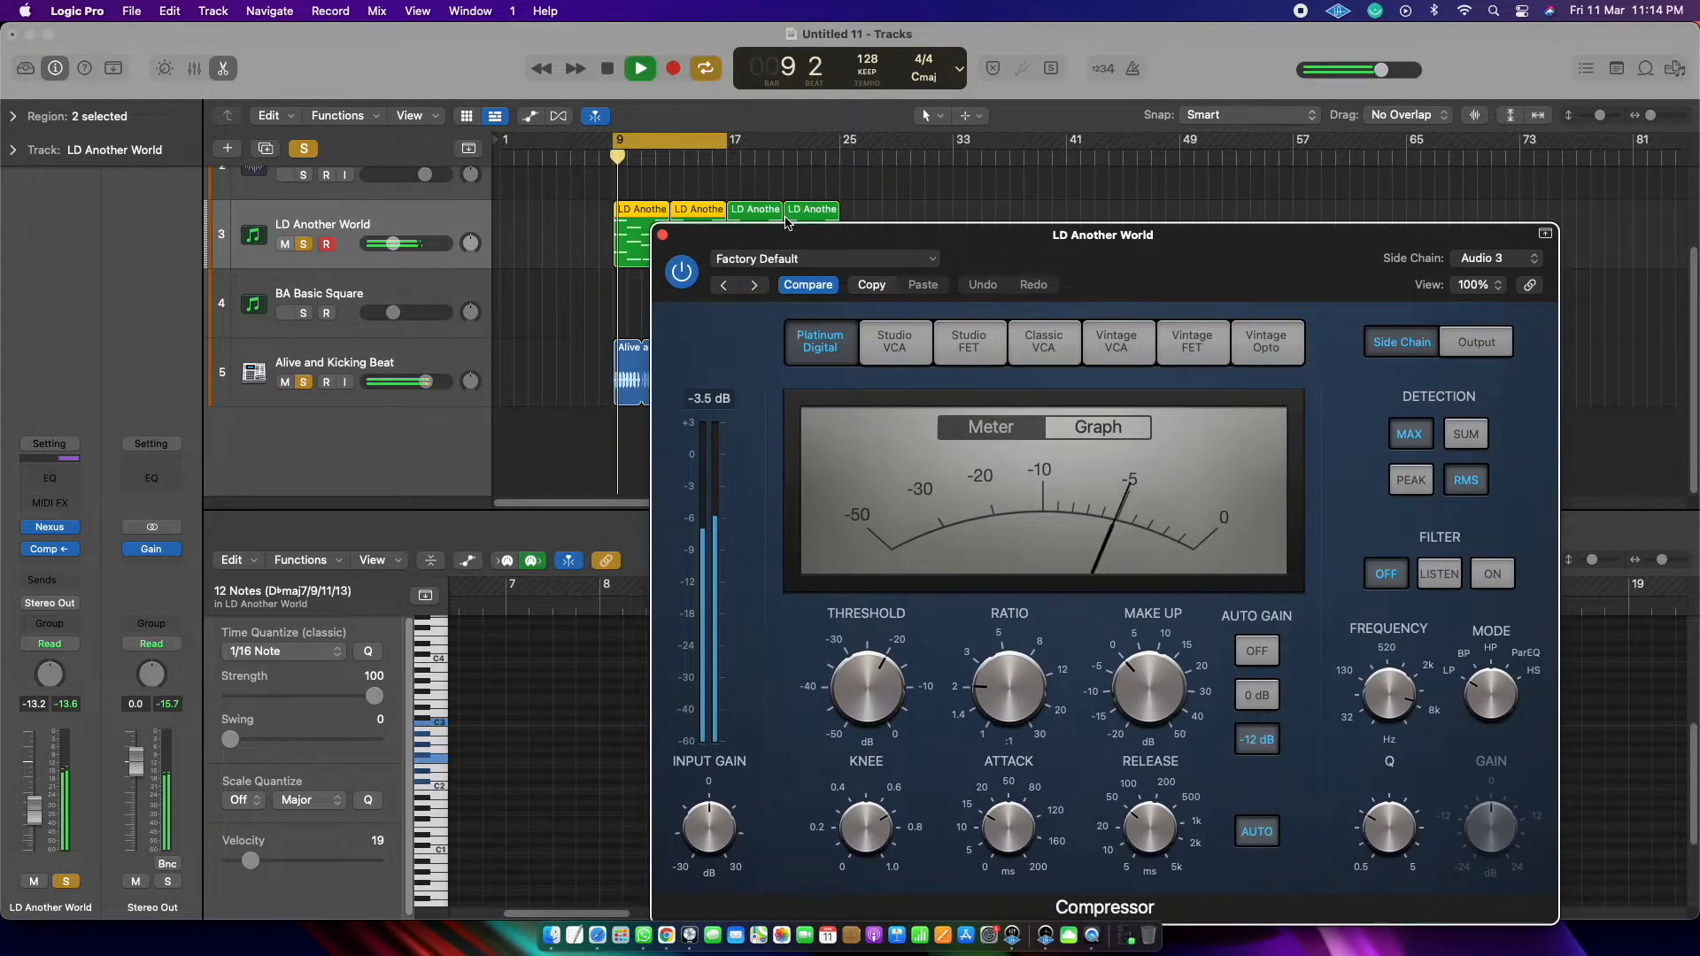
key(space)
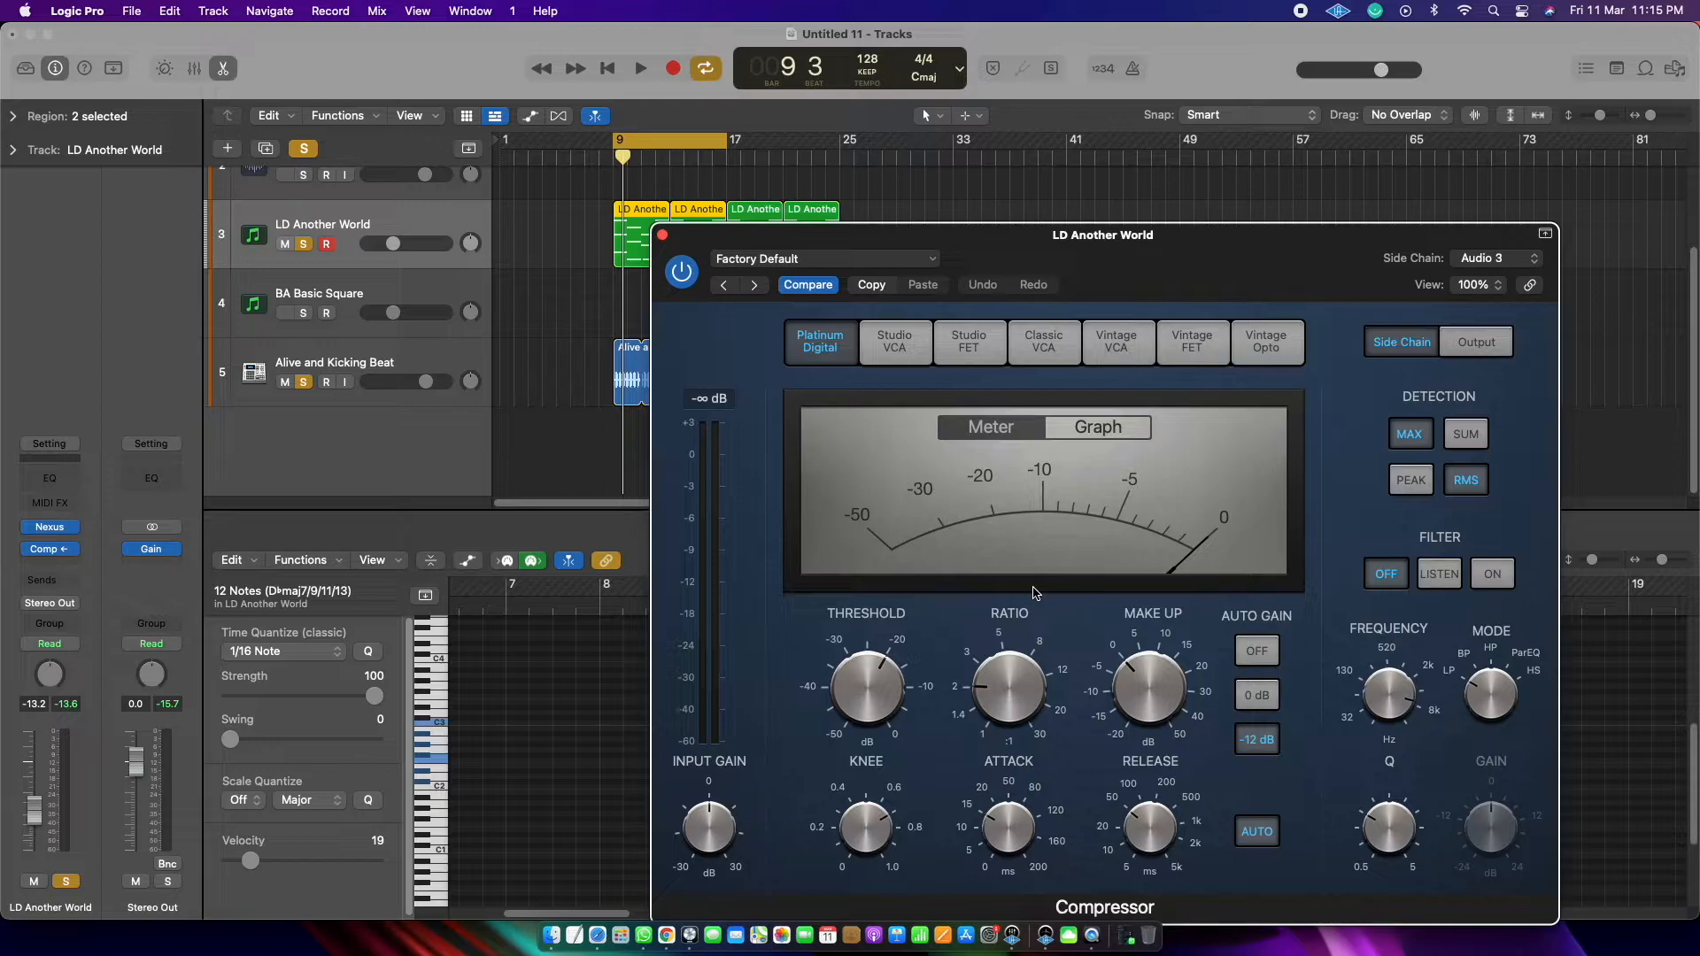
Step: Lower the Compressor's threshold to -40 dB during playback and listen to the ducking
key(space)
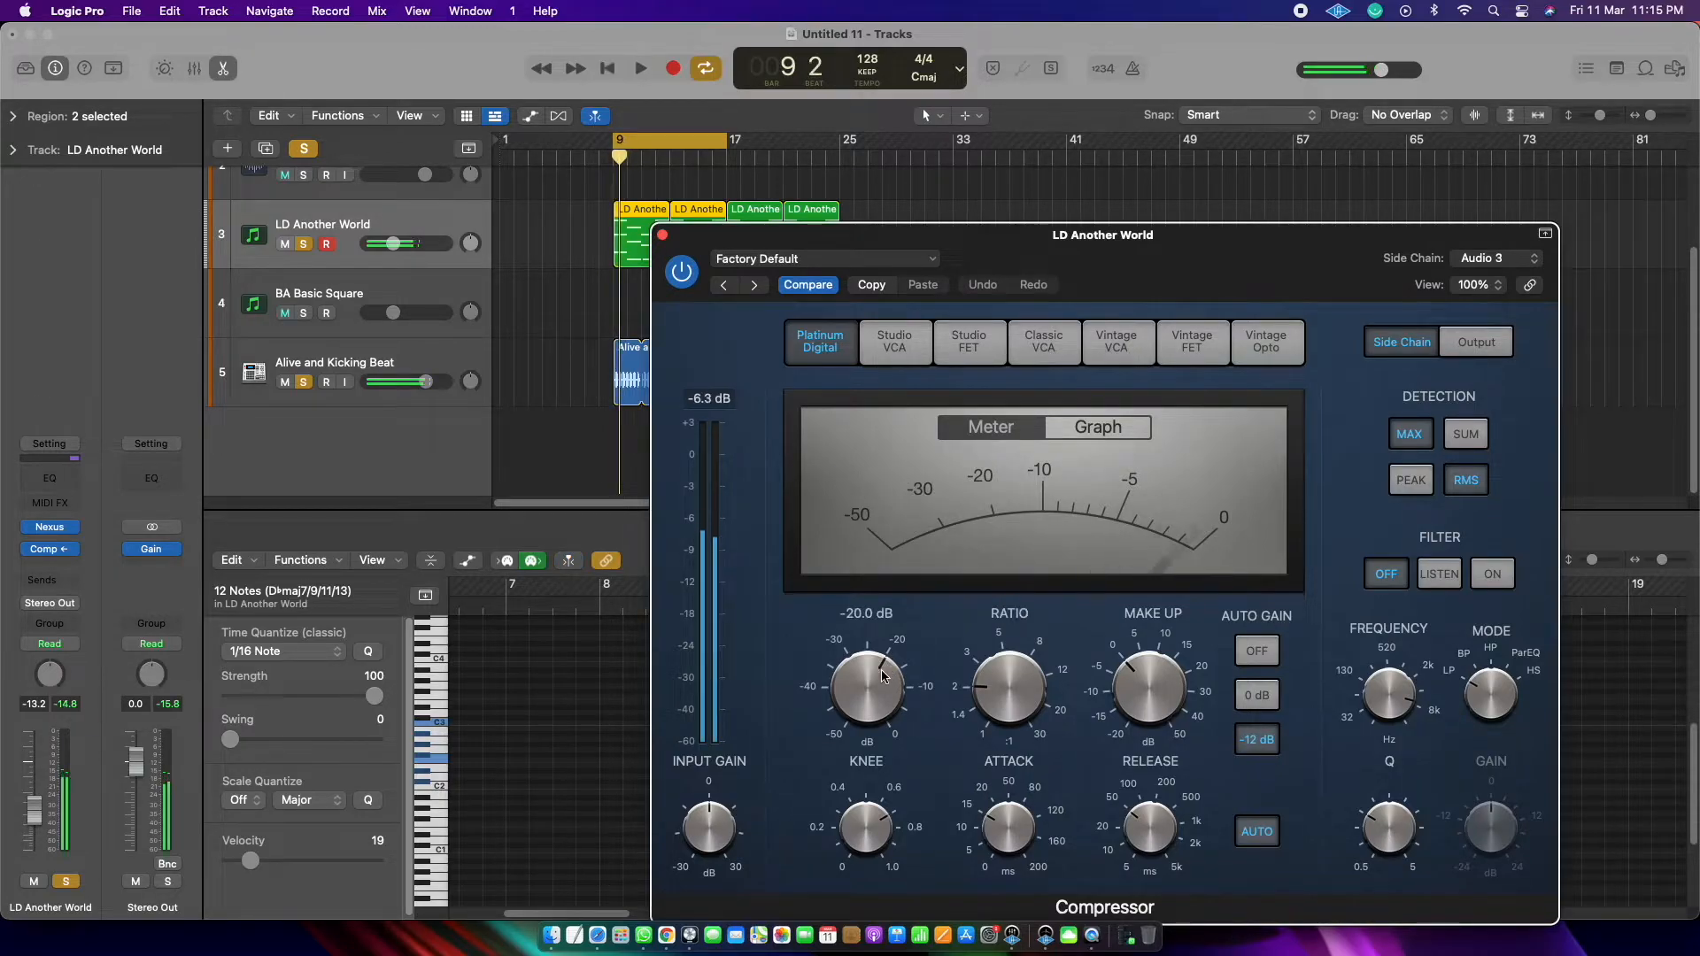
drag(875, 667, 901, 770)
key(space)
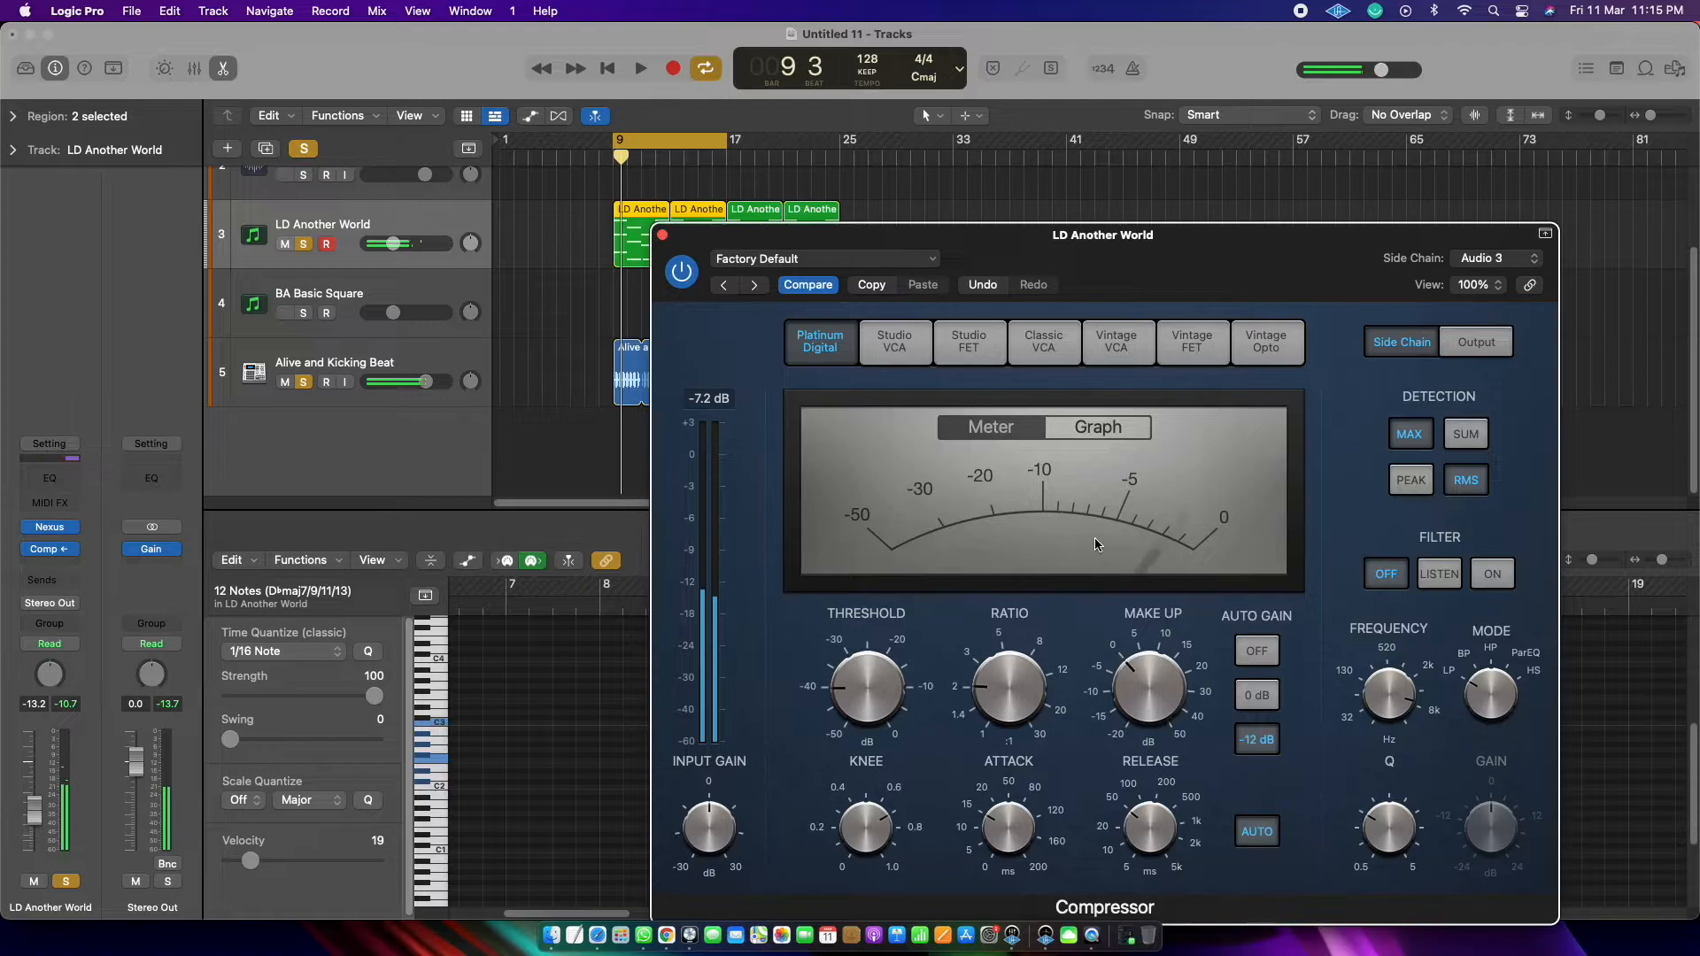
key(space)
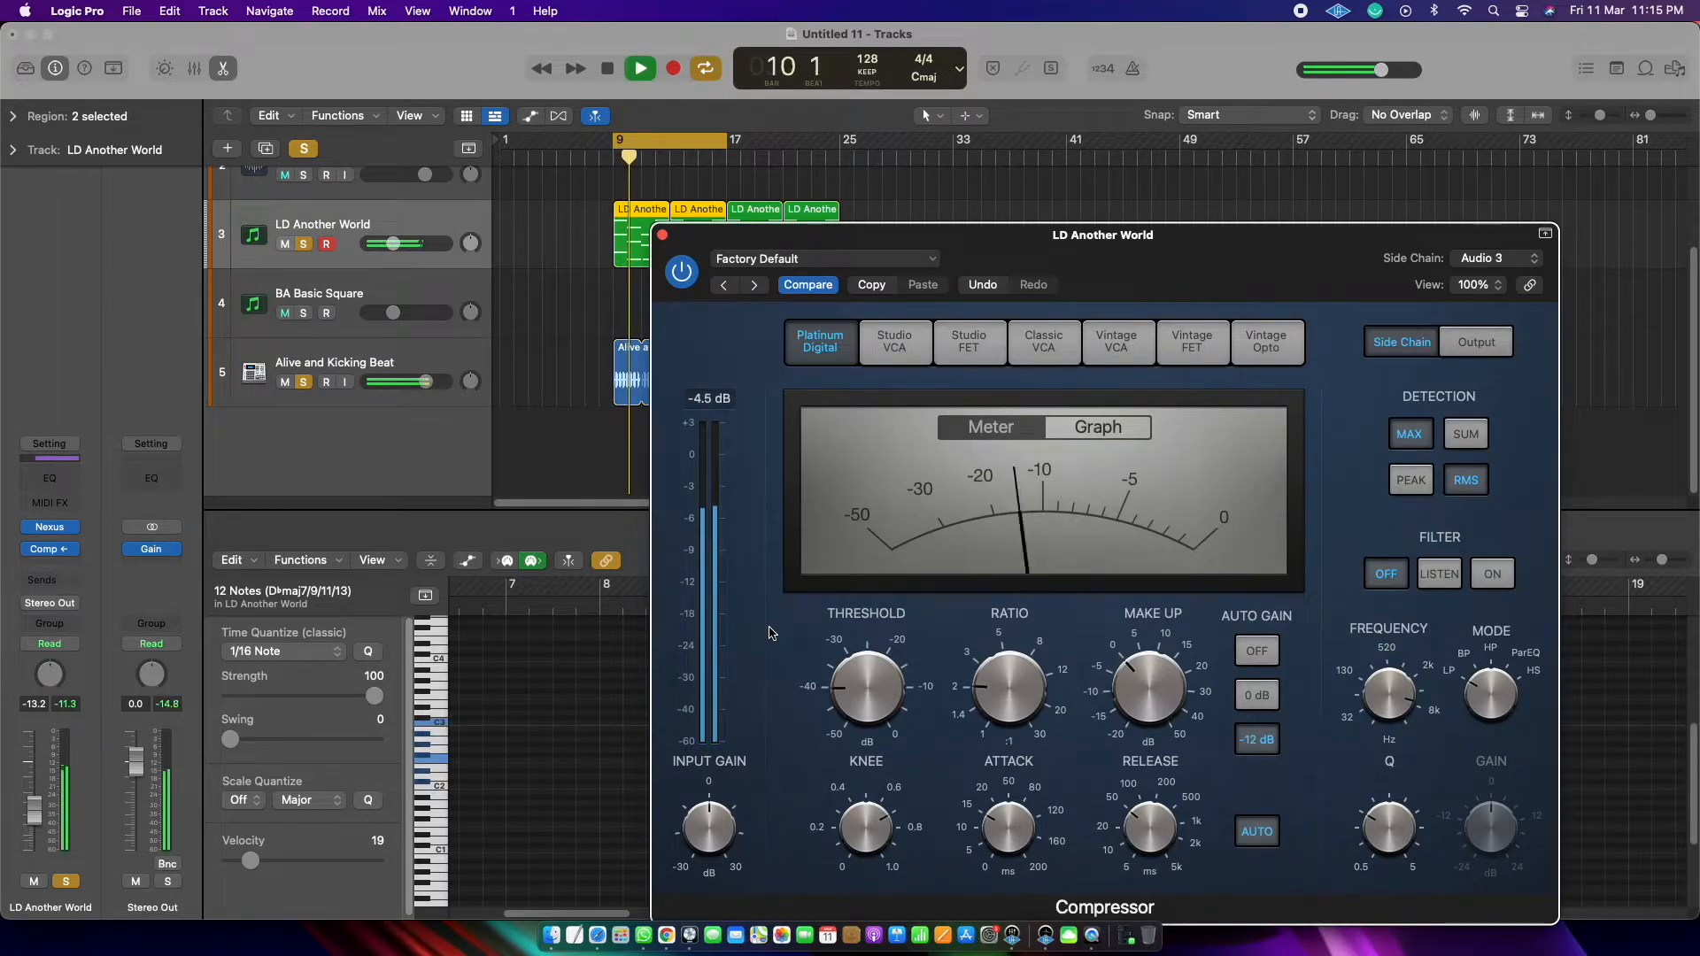
key(space)
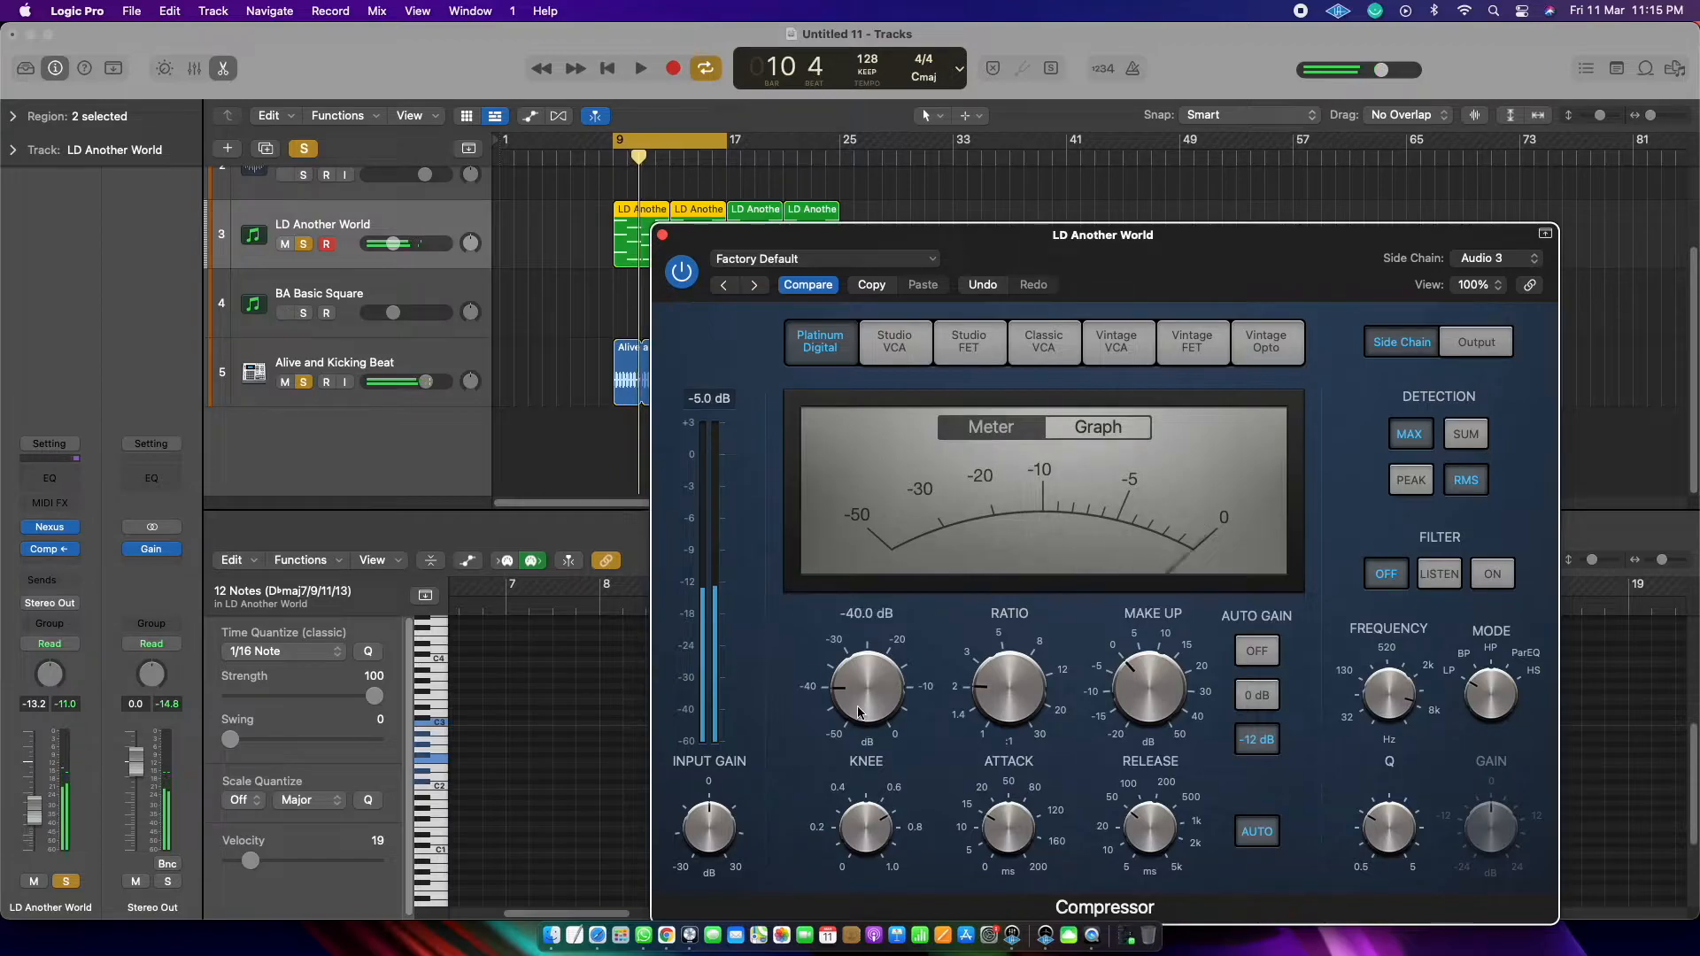
Step: Lower the Compressor's threshold to -50 dB and audition the chords with the beat
drag(853, 692, 874, 763)
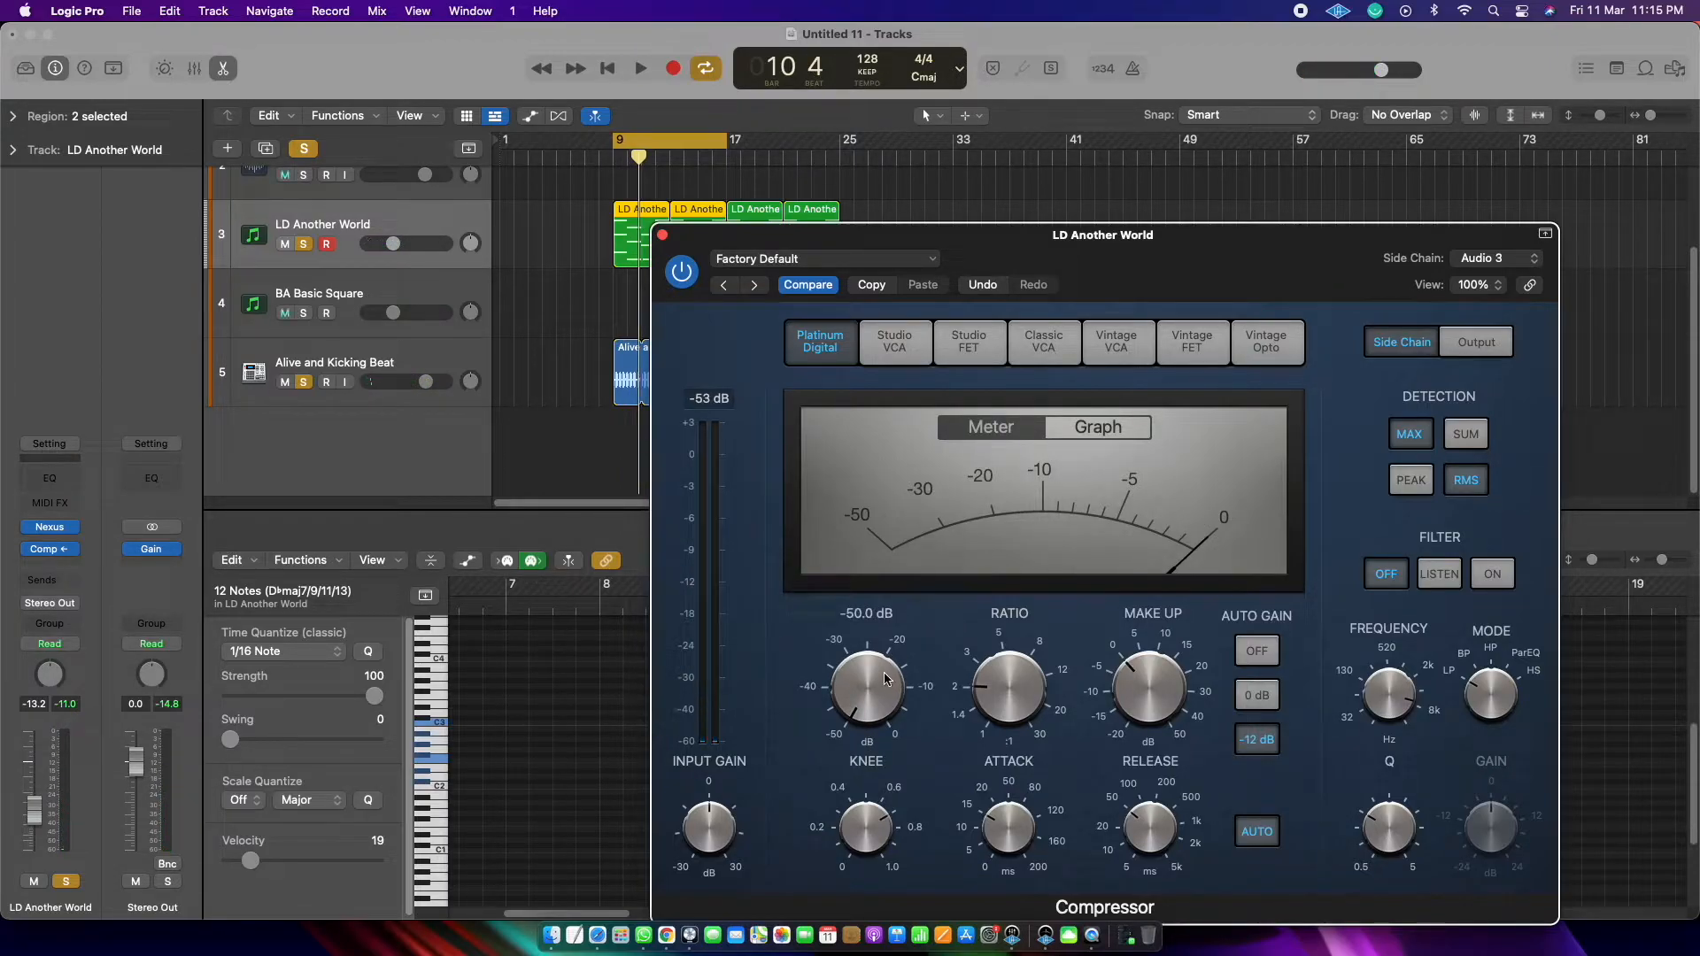
key(space)
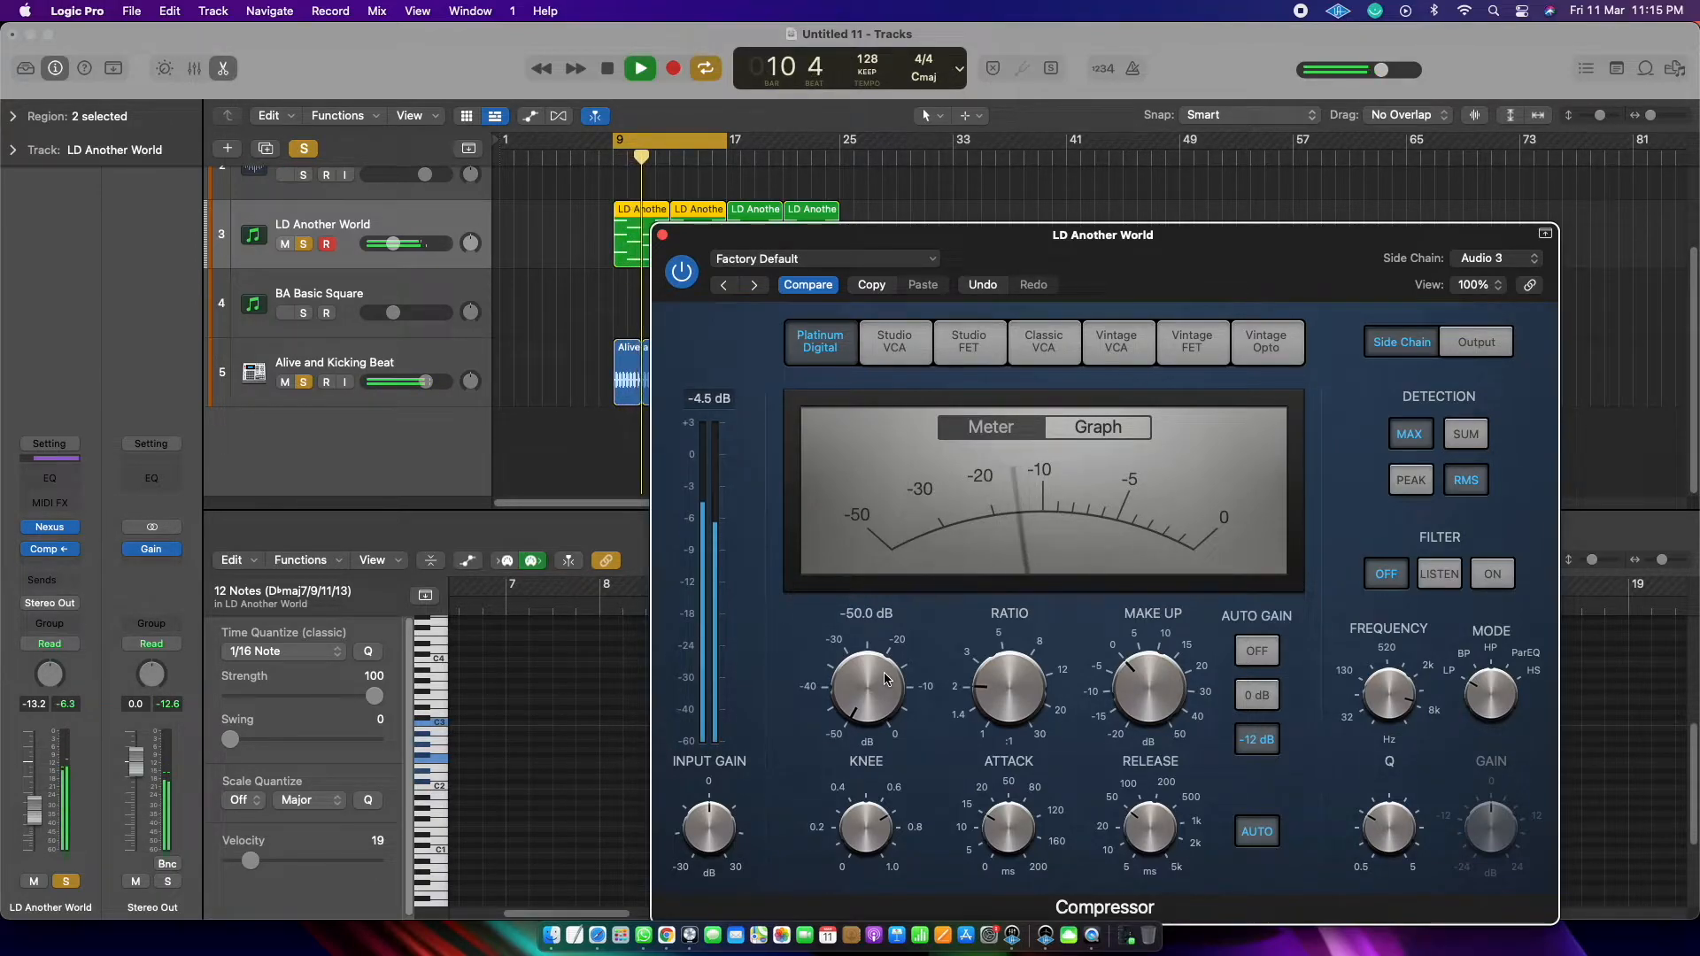
key(space)
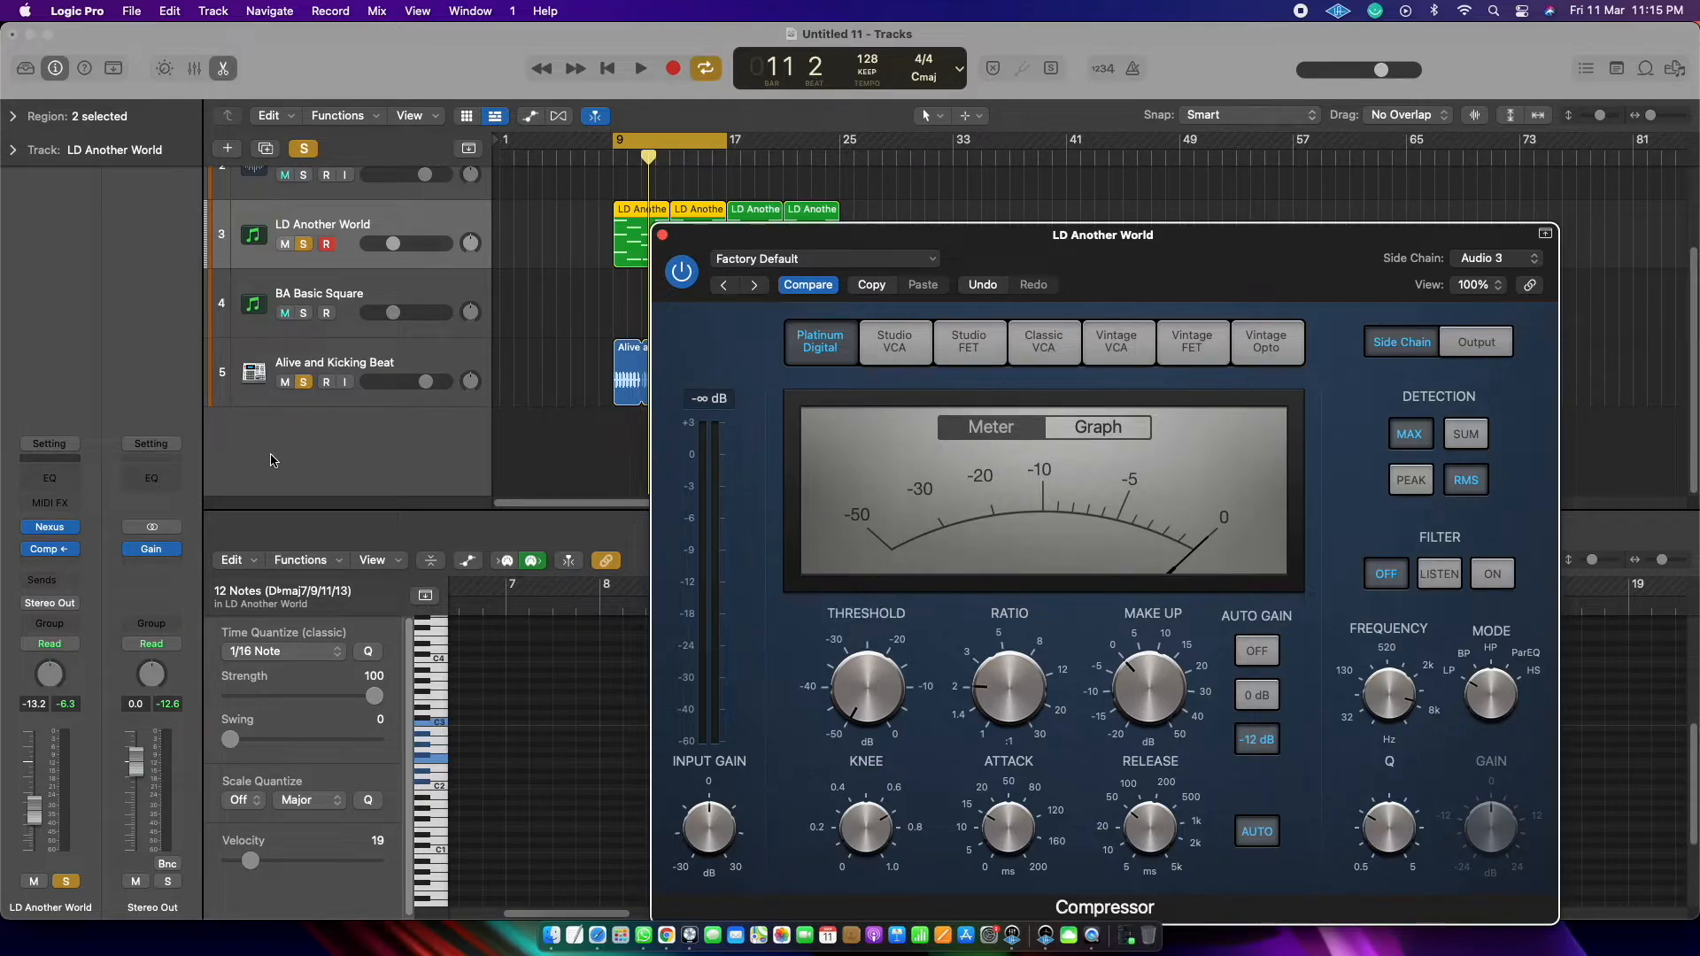
Step: Open the Nexus instrument of LD Another World, adjust its reverb slightly, close it and play the loop
click(53, 531)
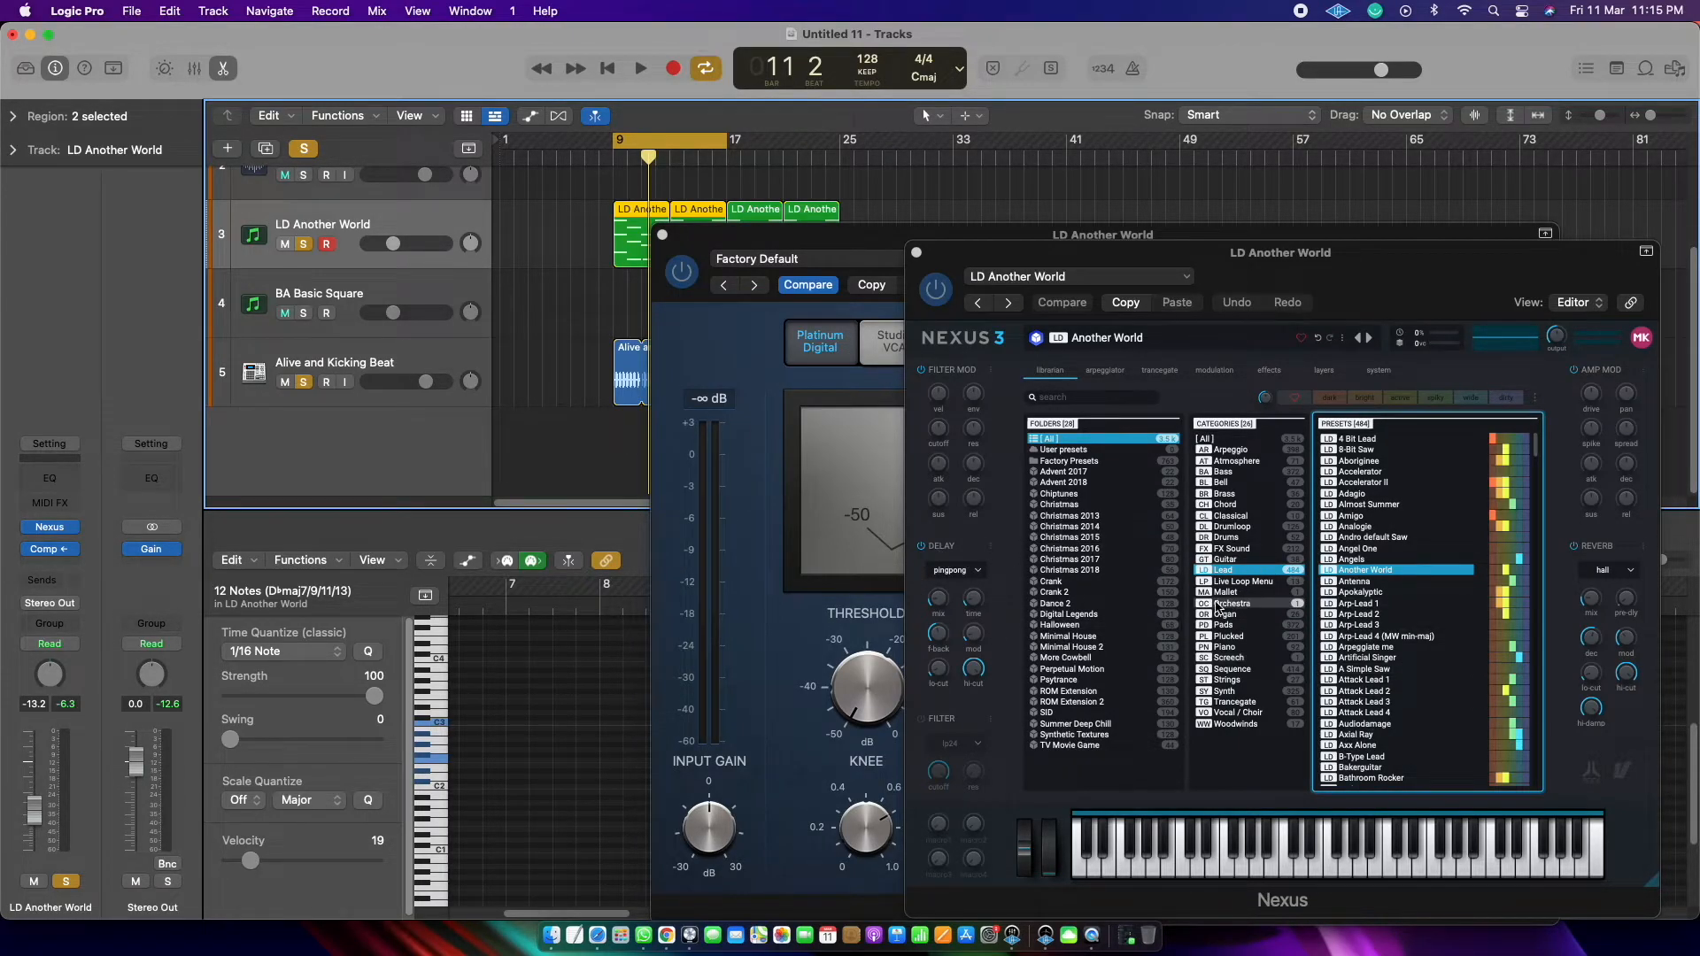
drag(1604, 602, 1599, 605)
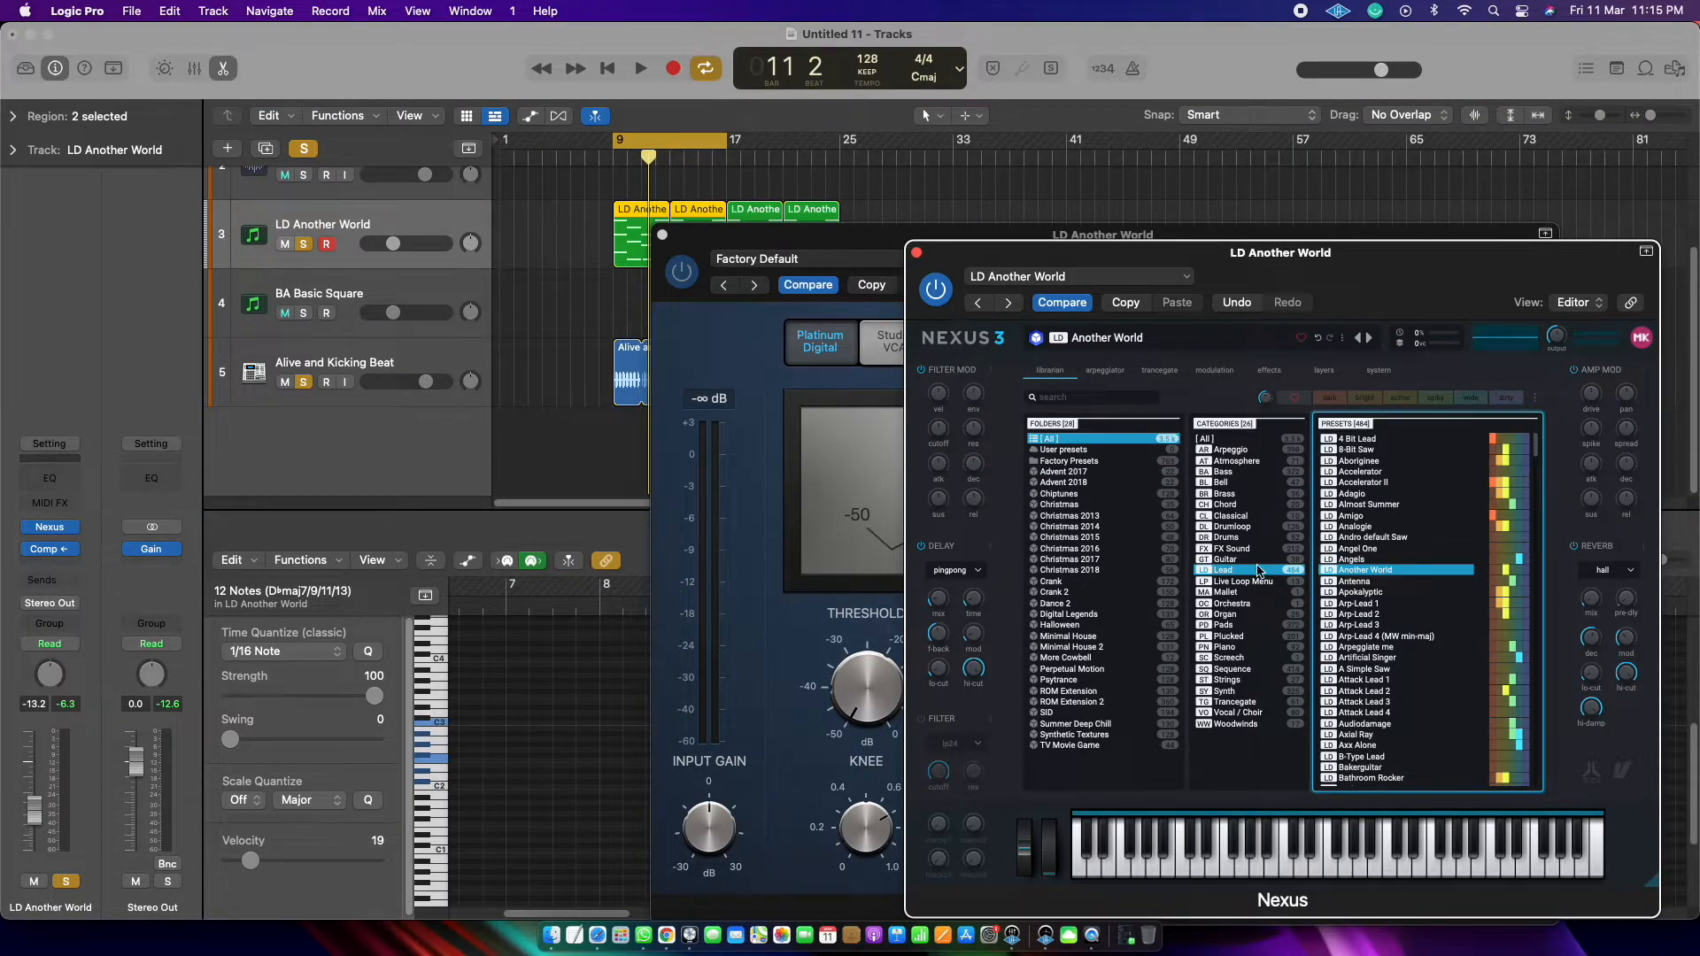
mouse_move(940, 599)
click(916, 254)
key(space)
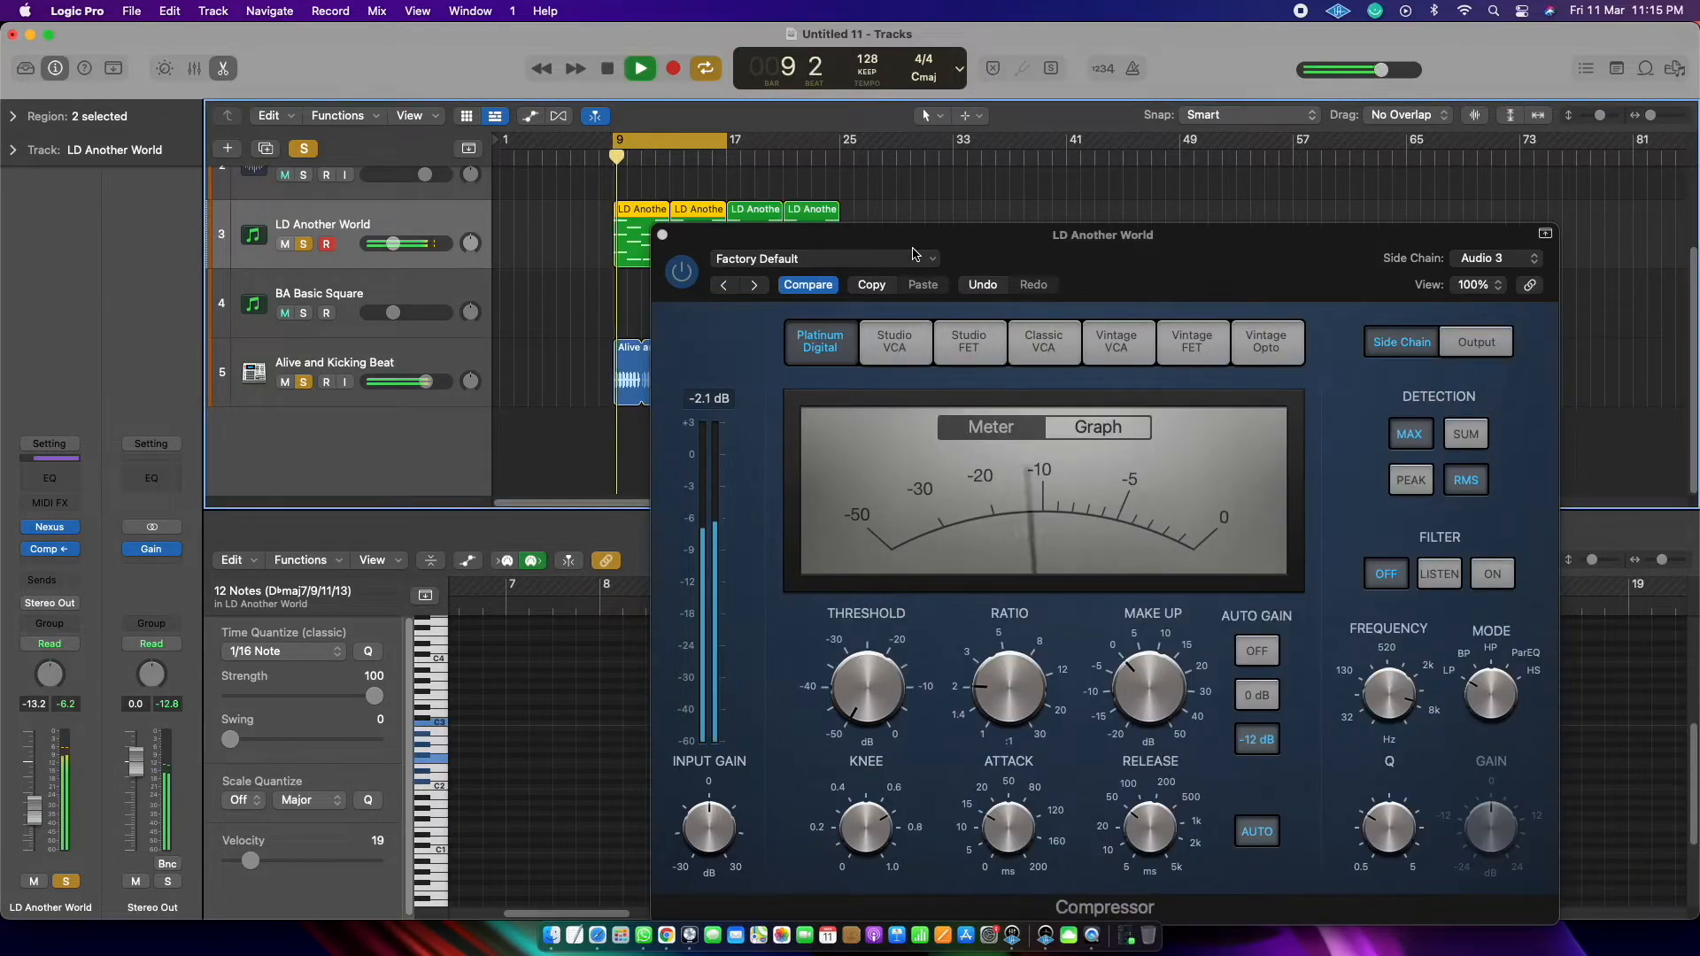
key(space)
Step: Raise the Compressor's ratio to 30:1 while keeping the threshold at -50 dB
mouse_move(1022, 710)
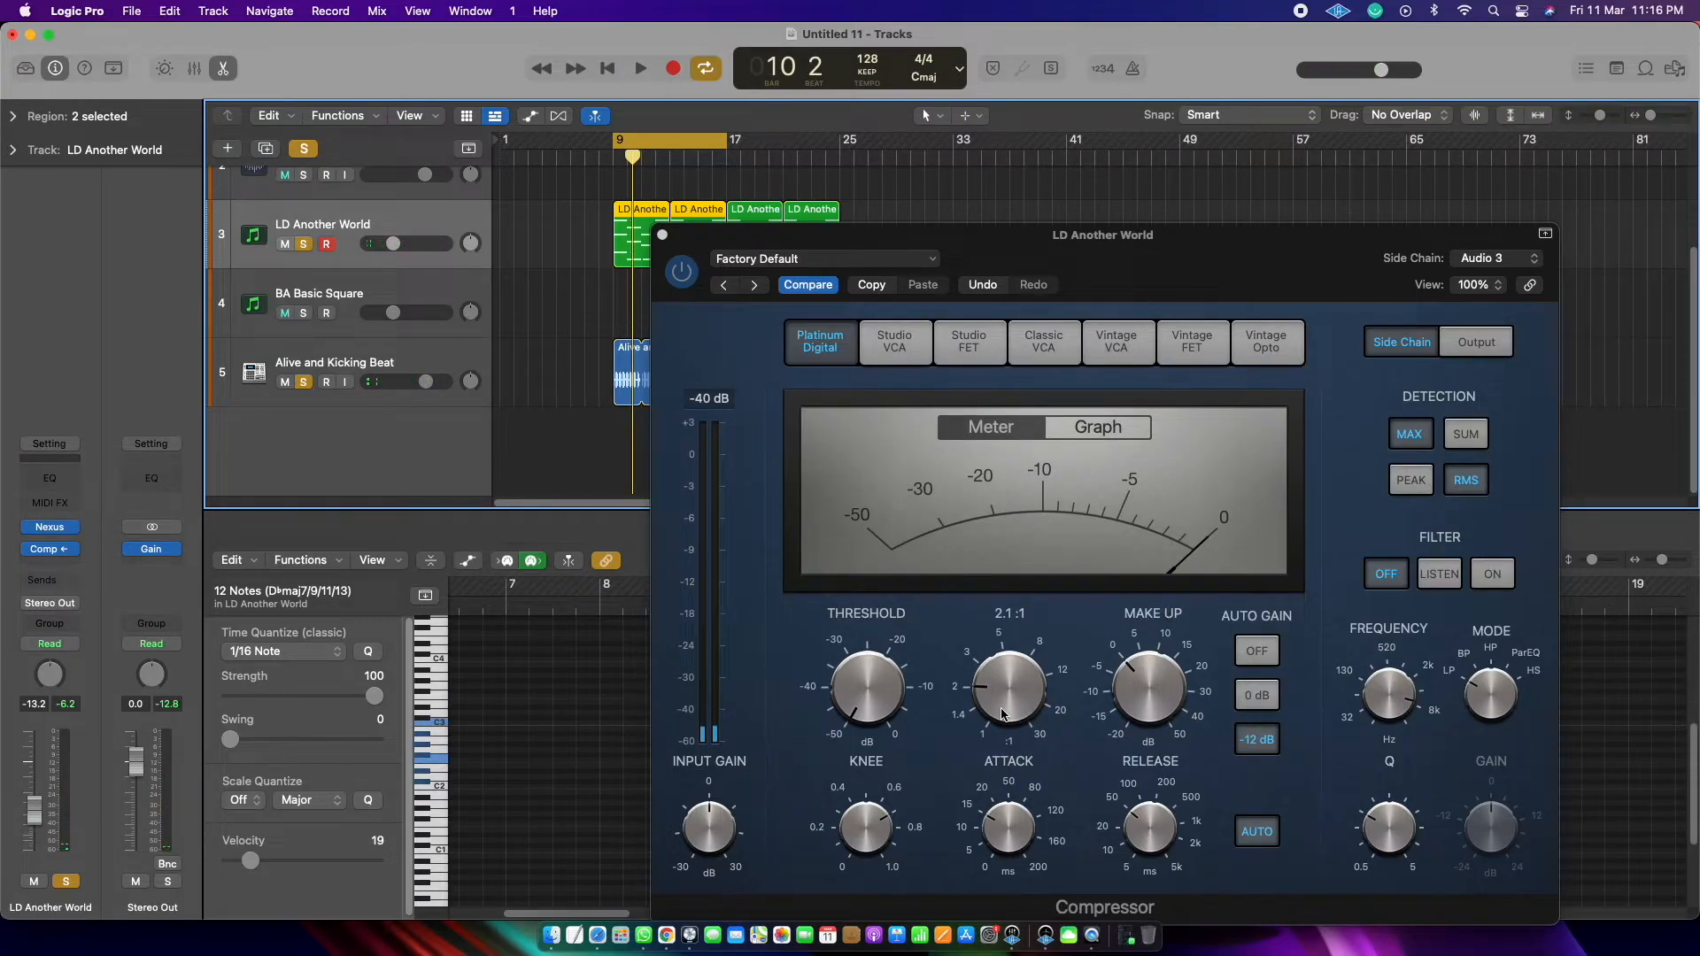
drag(854, 694, 879, 740)
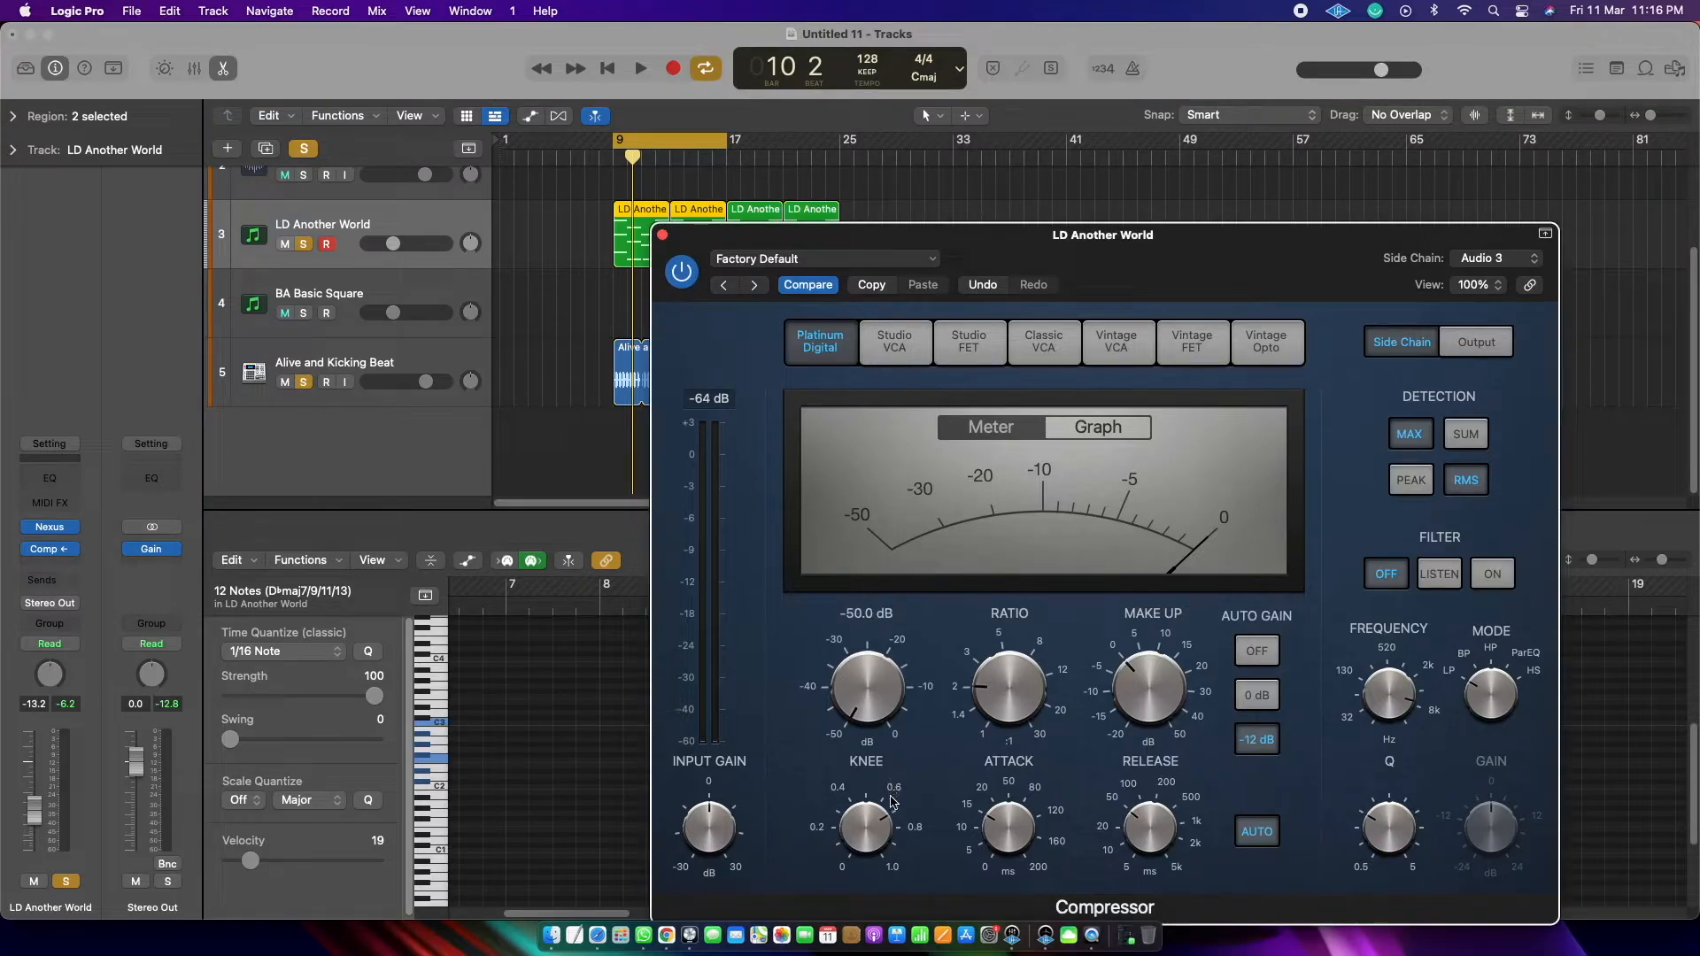
mouse_move(995, 685)
drag(995, 685, 978, 585)
Step: Audition the LD Another World chords with the beat at the 30:1 compression ratio
key(space)
key(space)
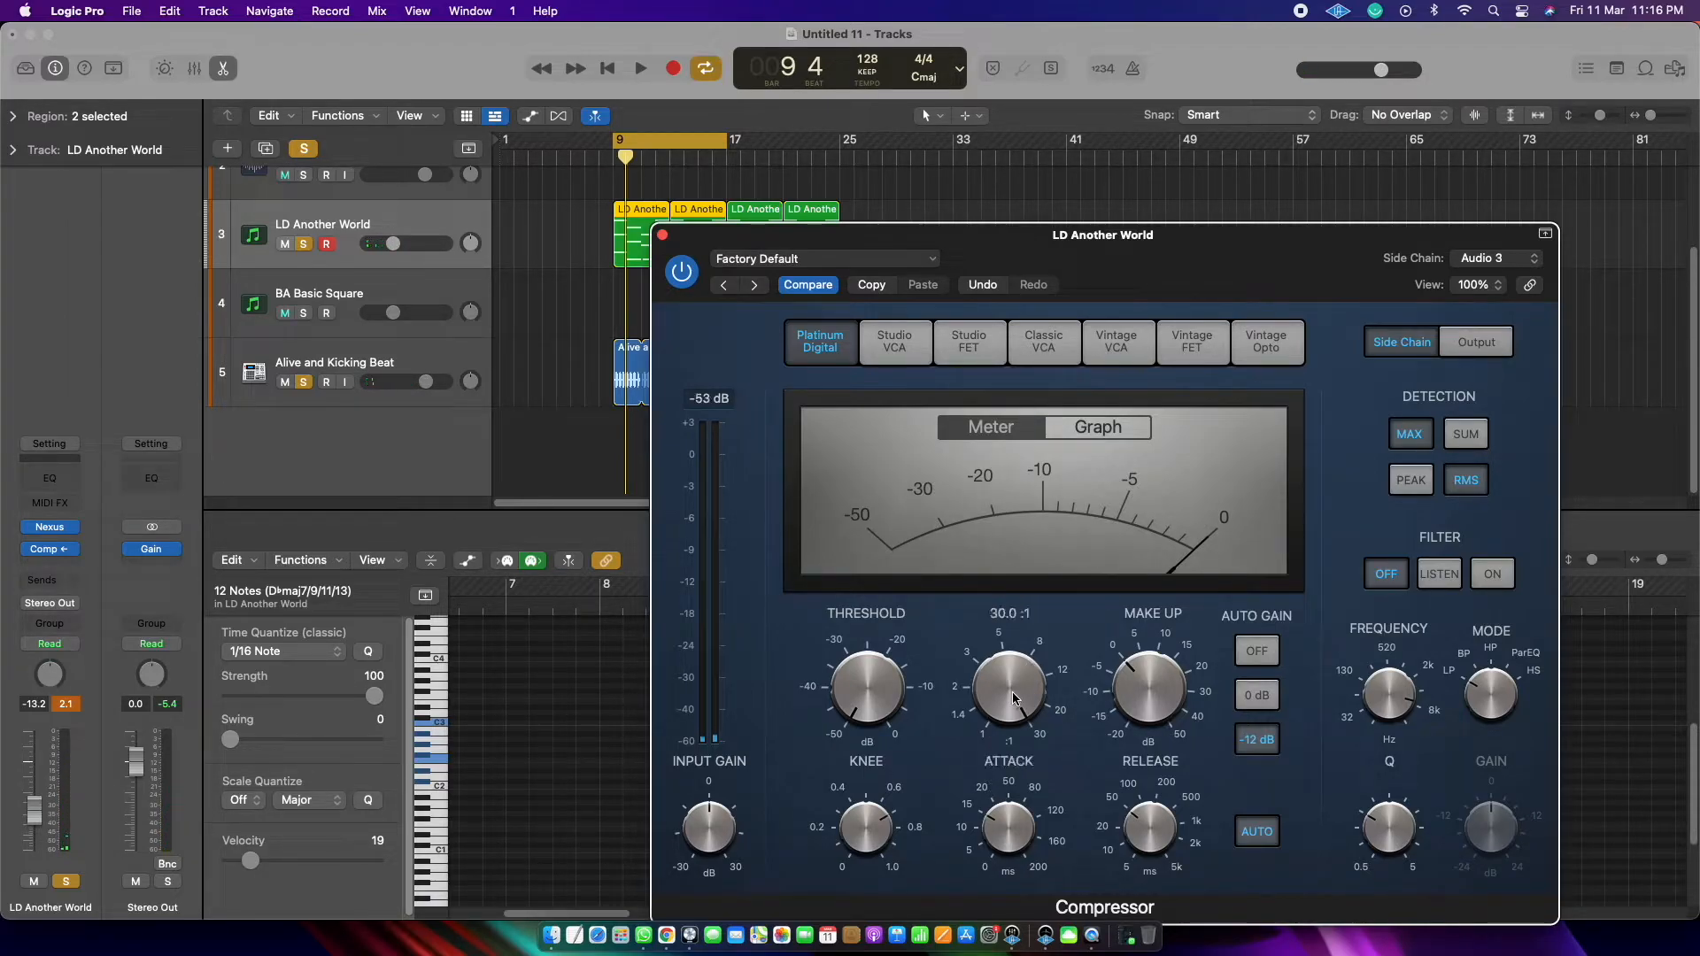
key(space)
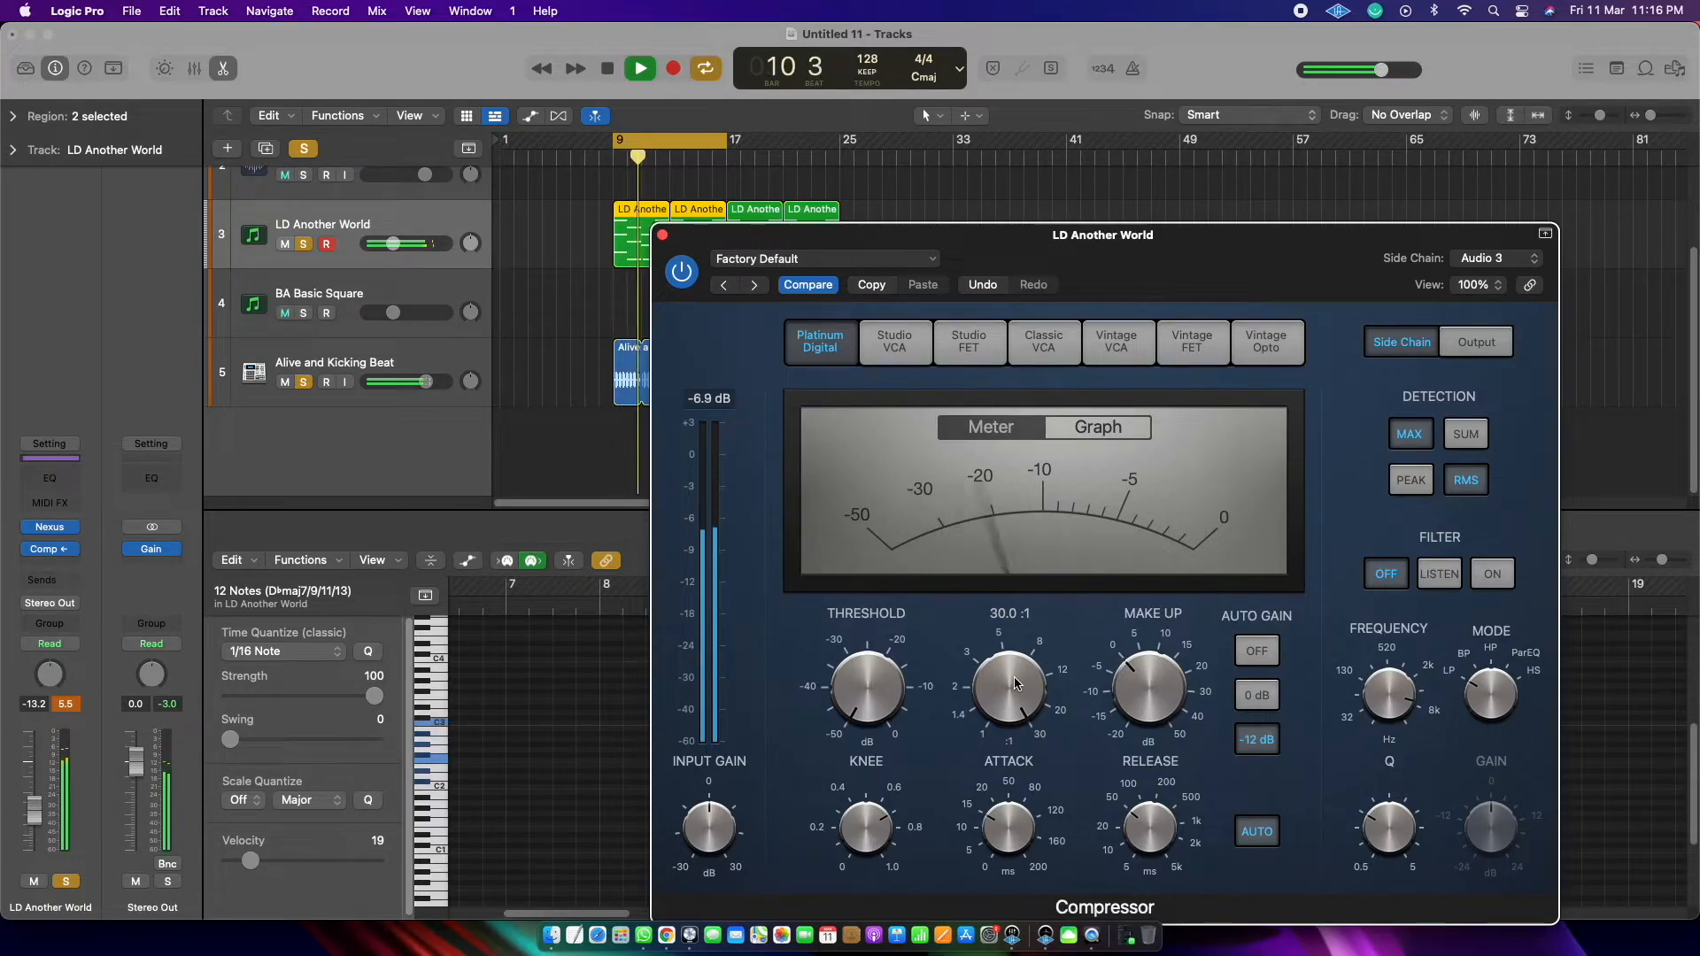
key(space)
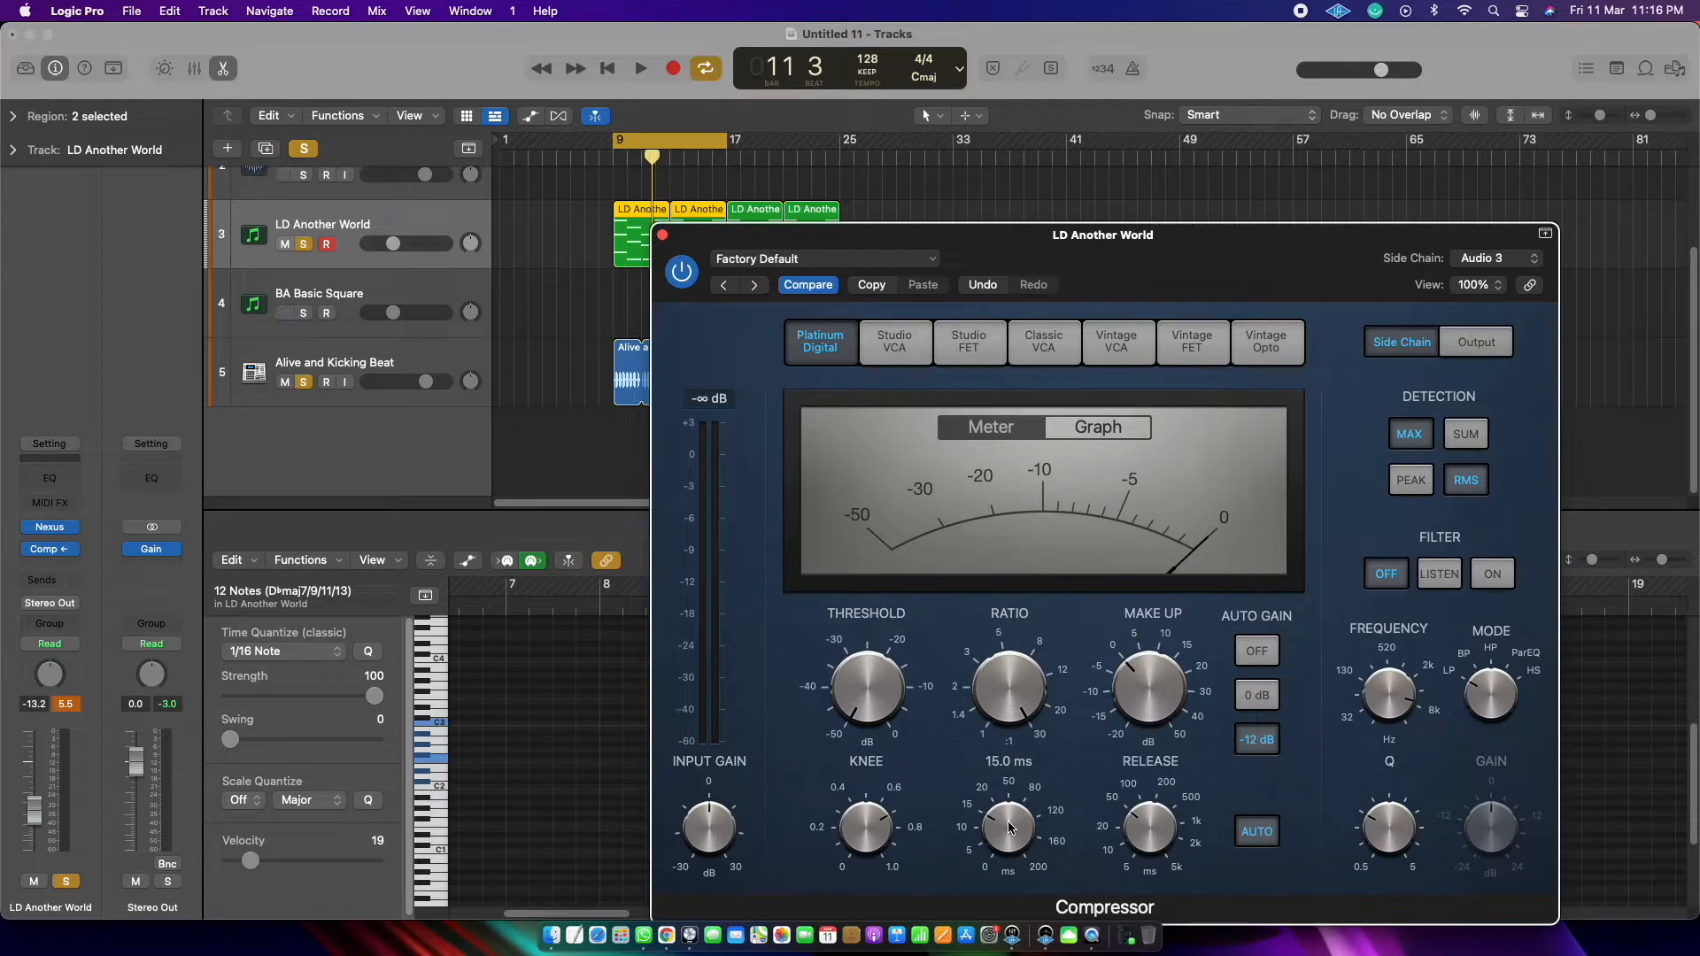
Step: Try a 197 ms attack on the Compressor during playback, and bring the attack down to about 0 ms
key(space)
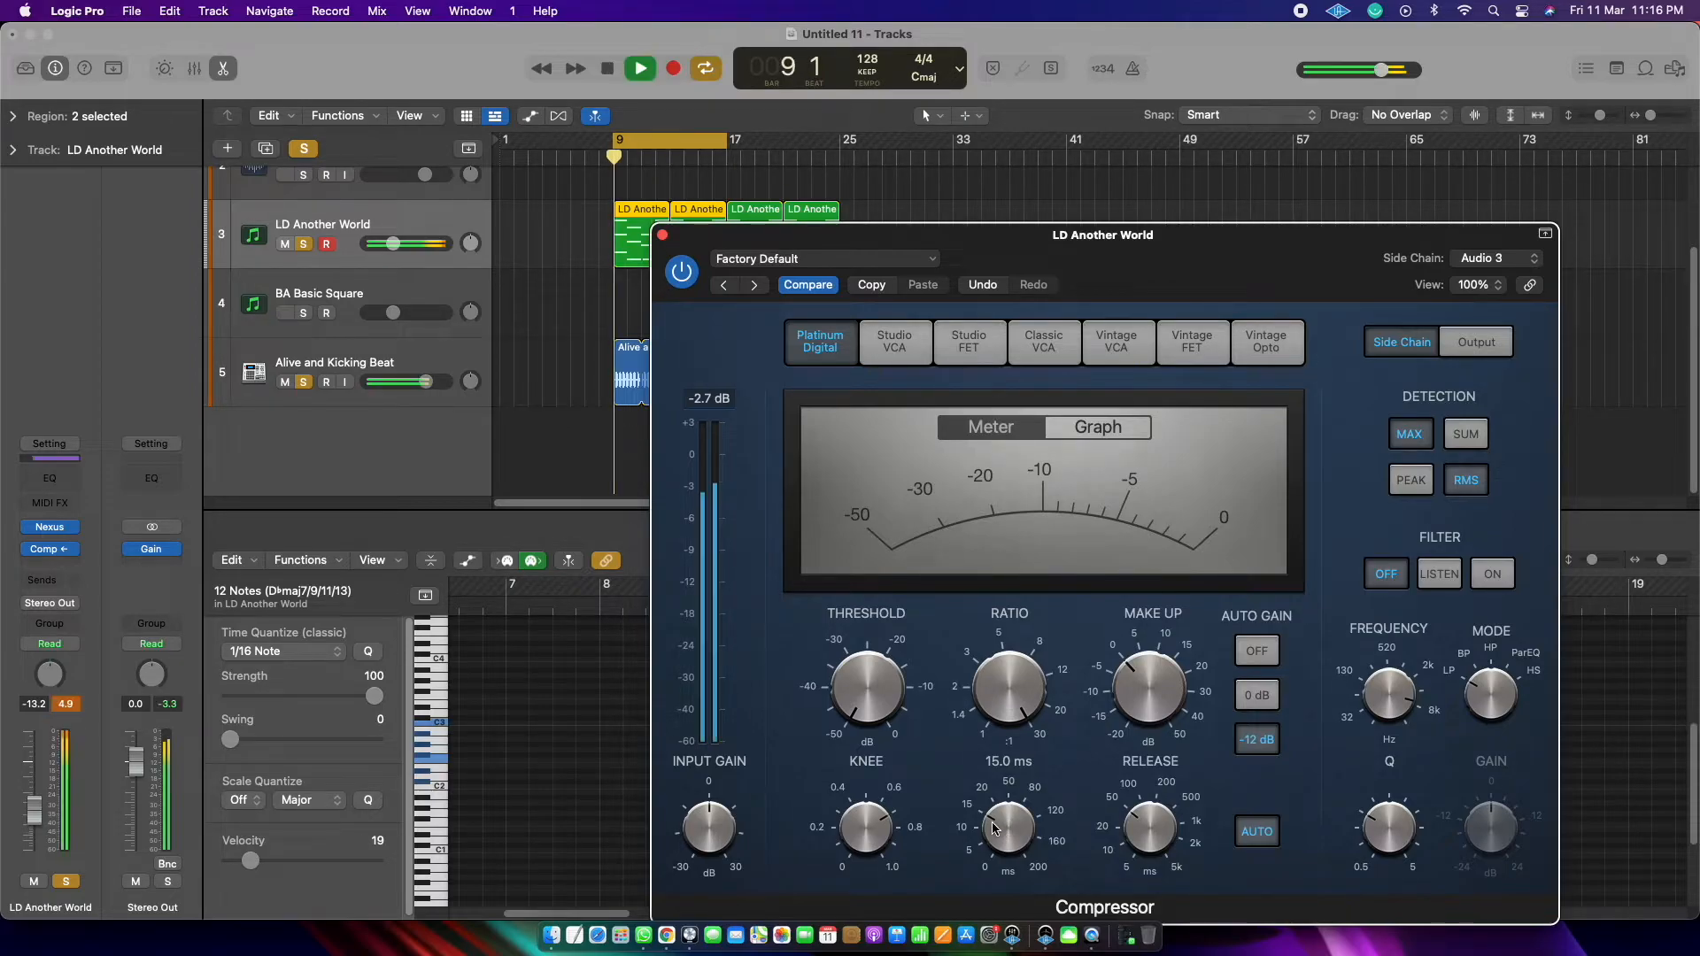
drag(993, 823, 981, 695)
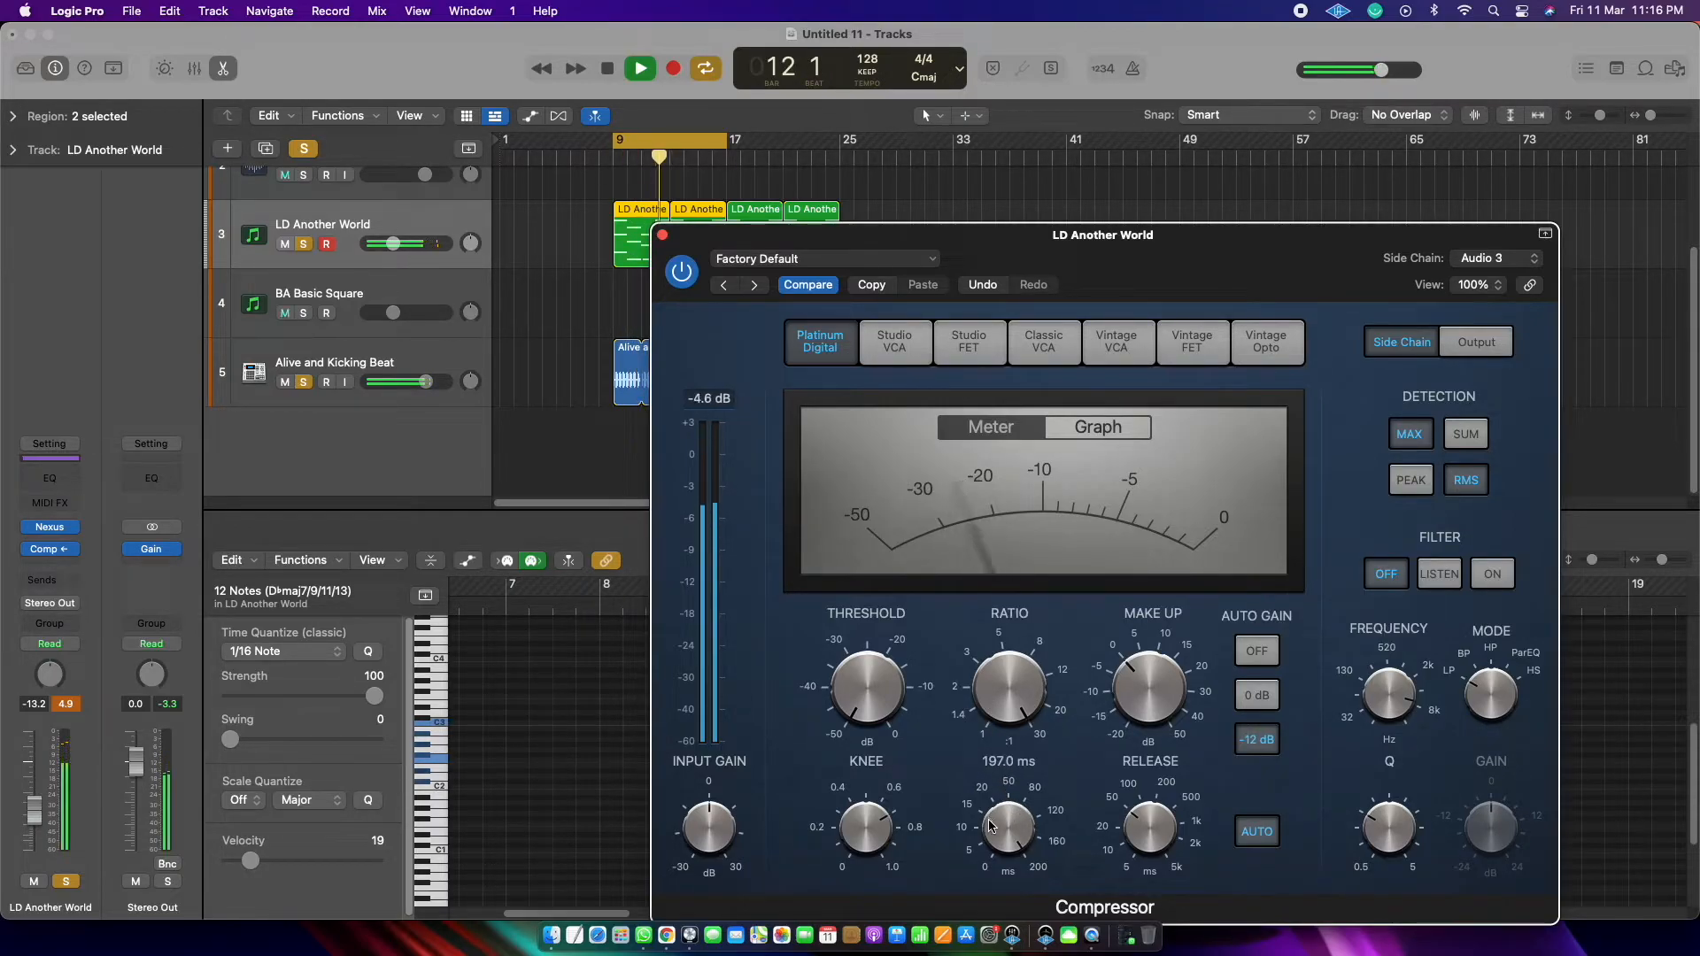
drag(997, 830, 998, 944)
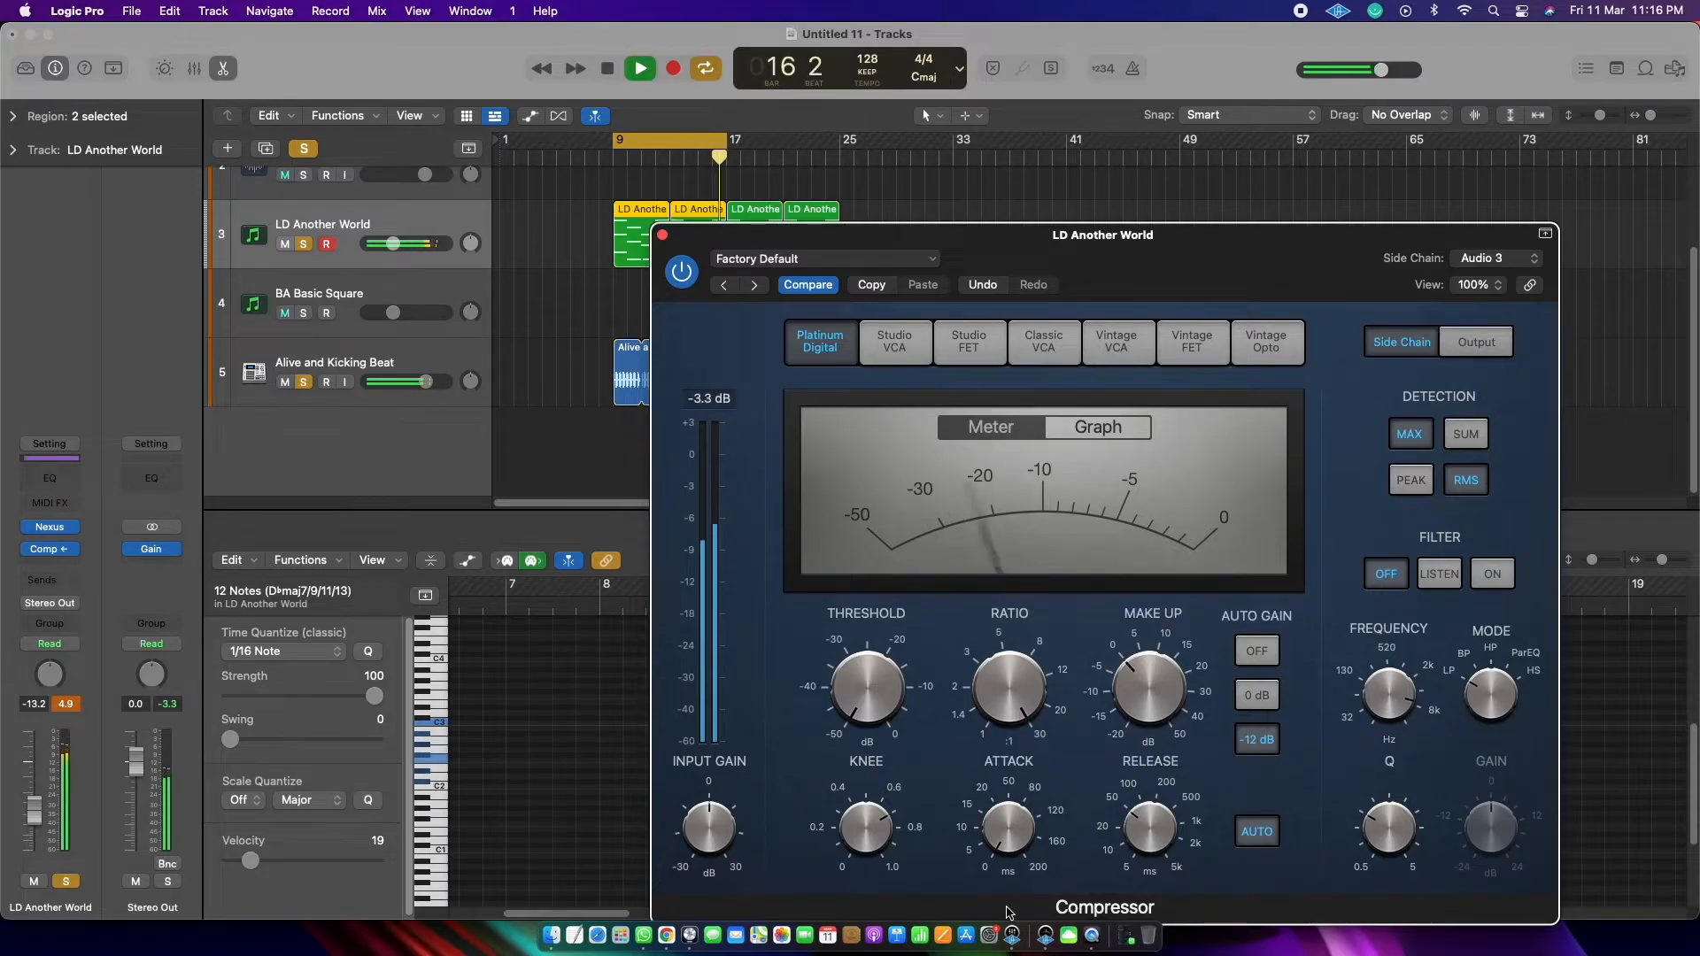
key(space)
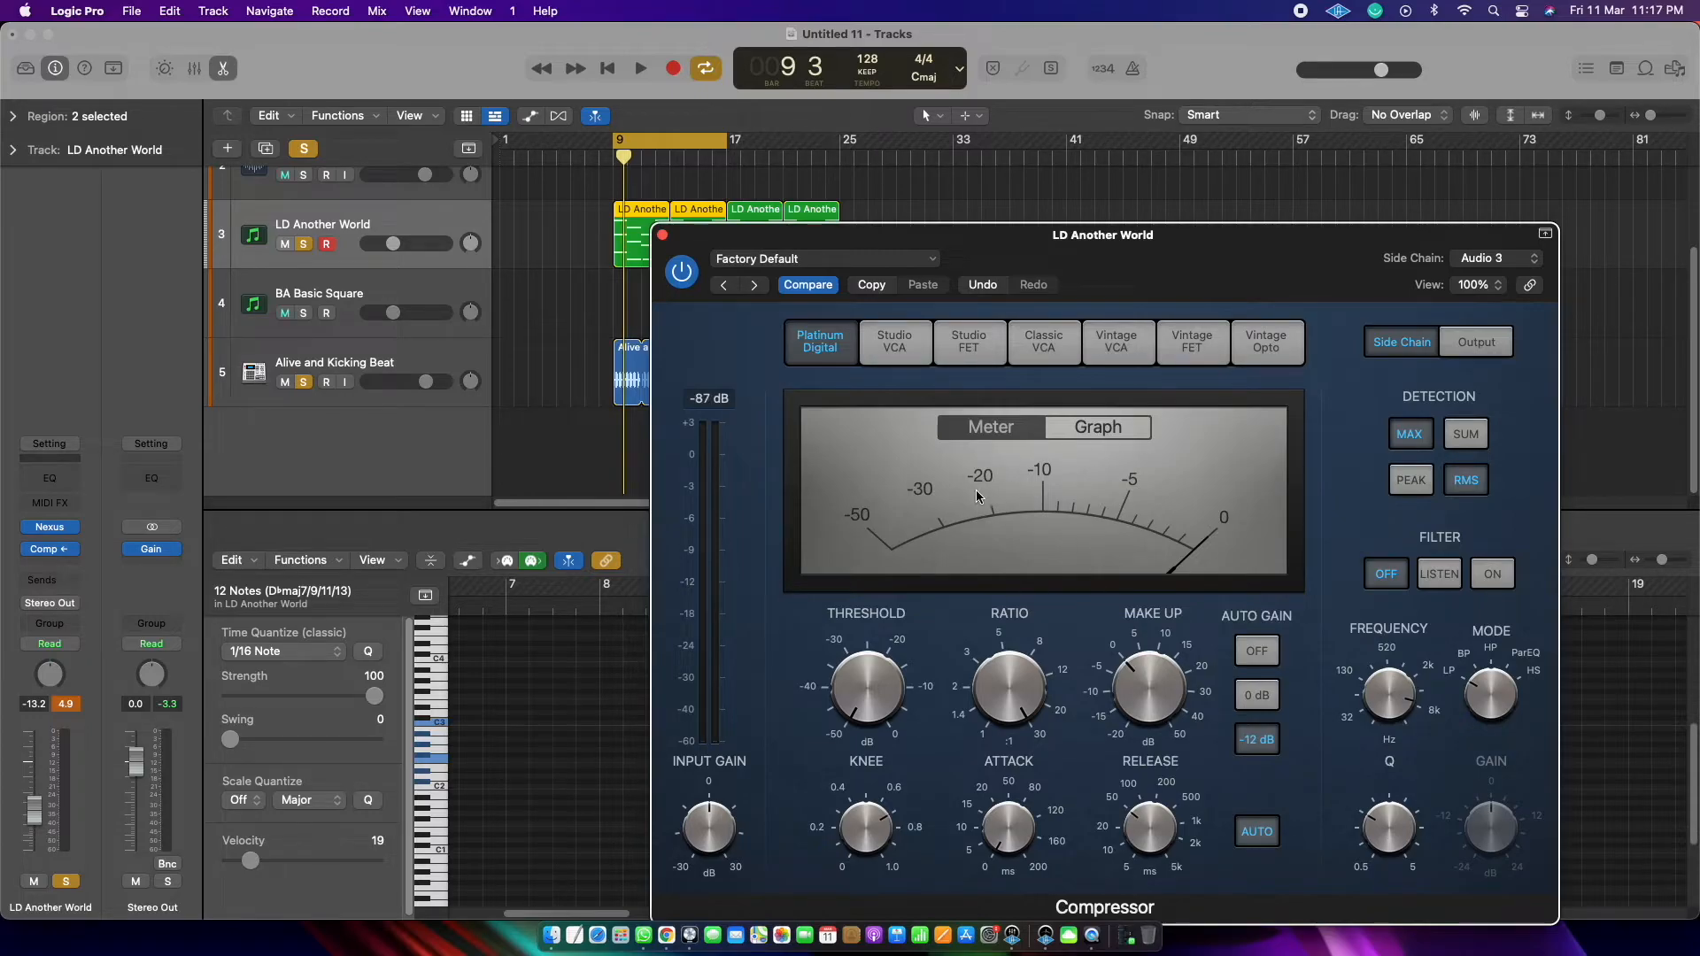
Step: Try a very long Compressor release near the 5k ms end of the dial and audition the ducking
drag(1149, 820, 1163, 928)
key(space)
key(space)
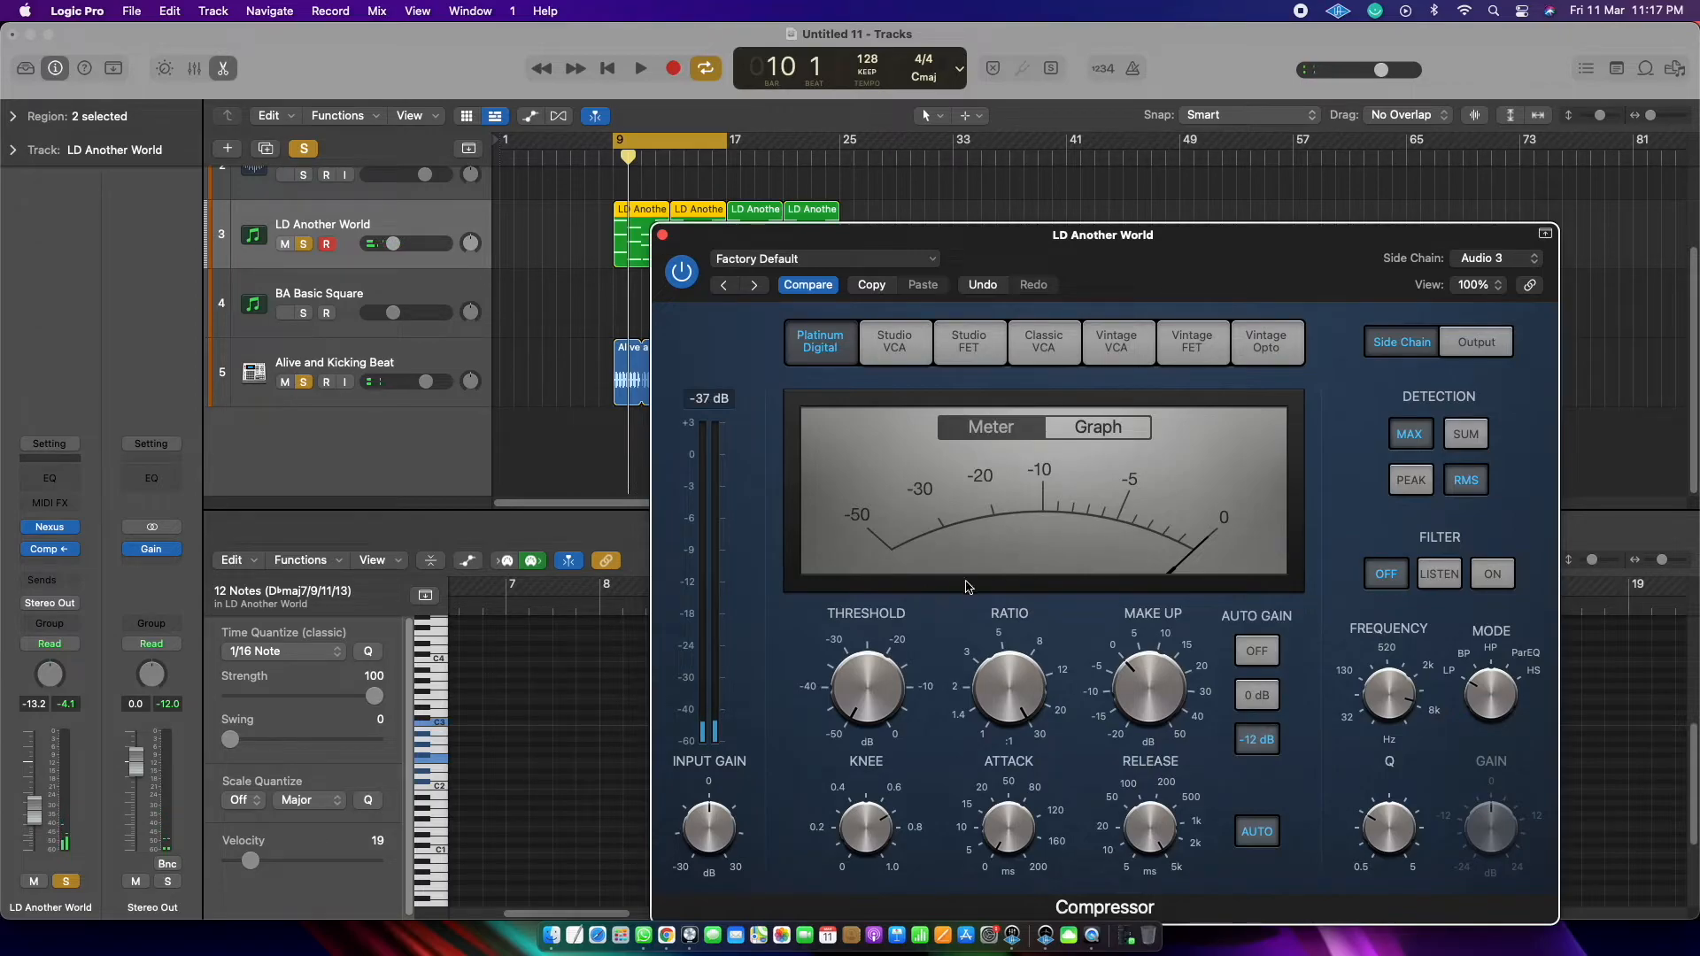
key(space)
key(space)
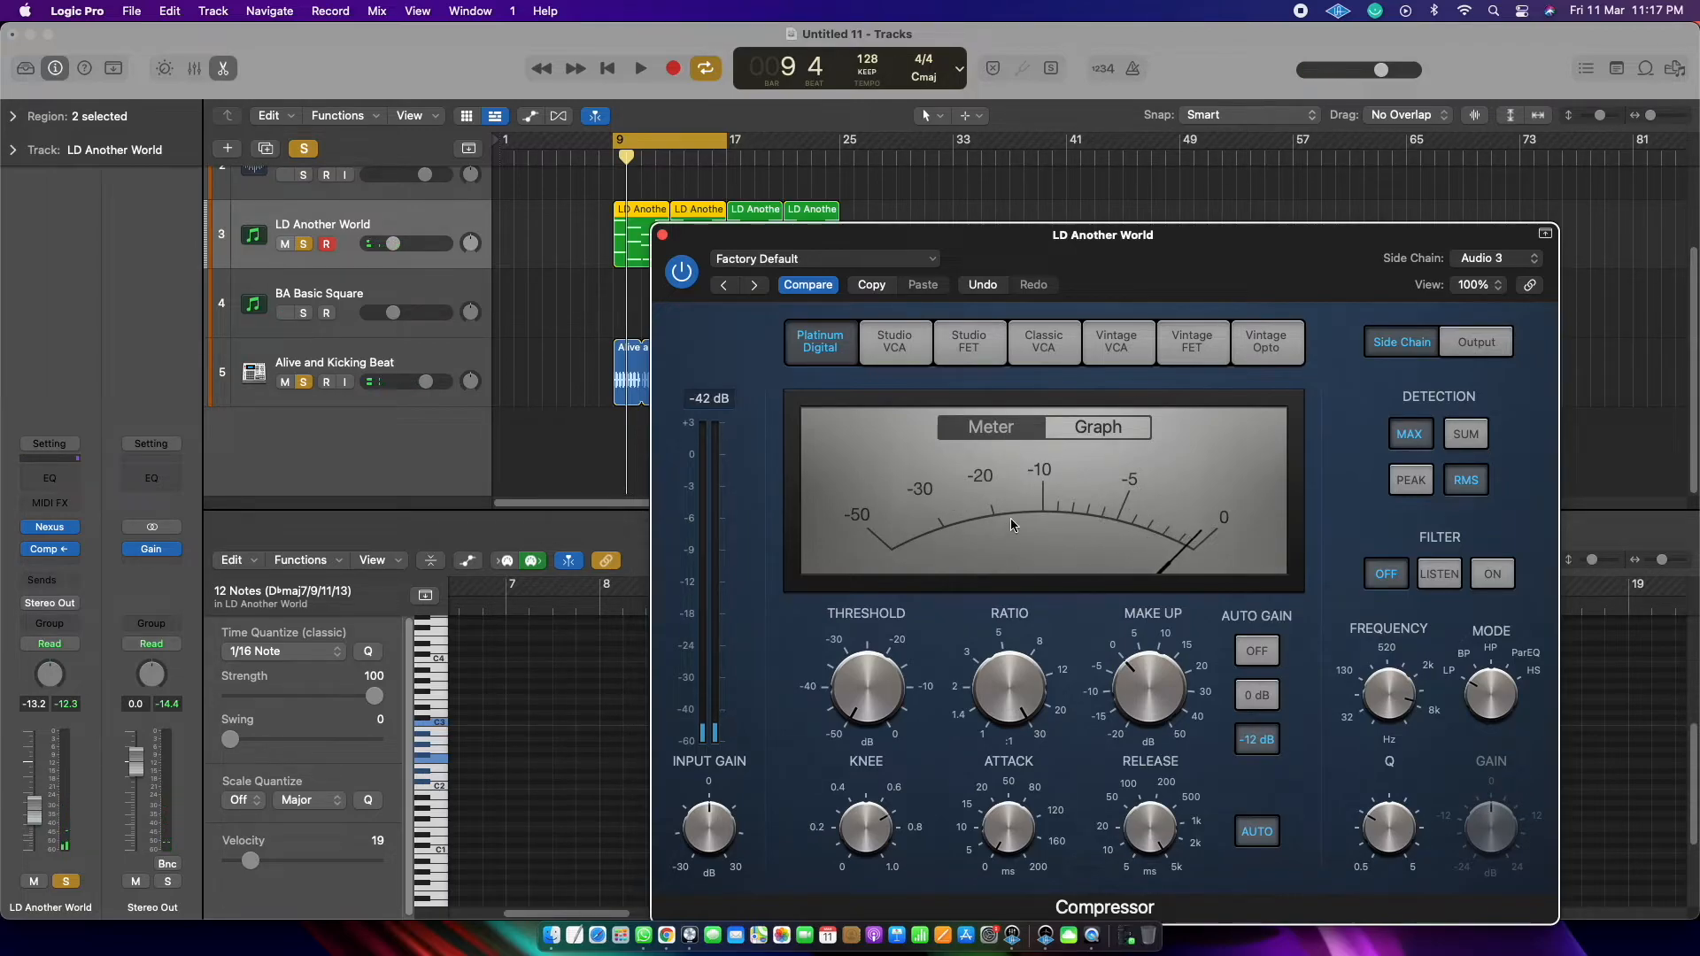
mouse_move(1164, 782)
key(space)
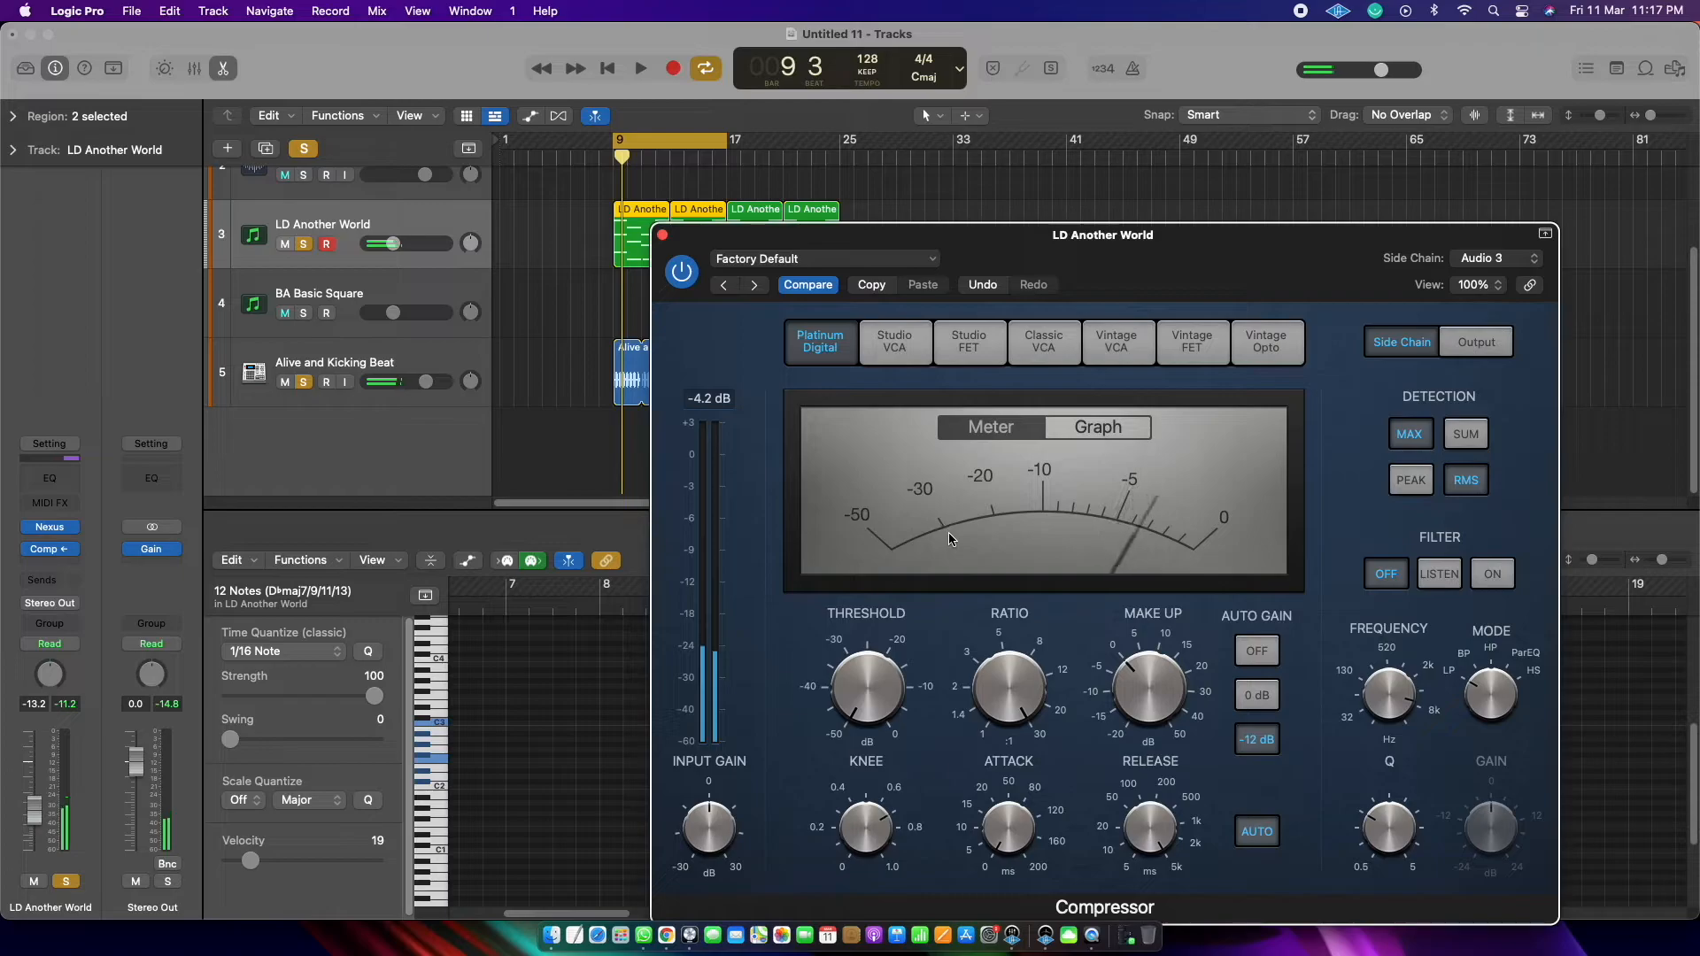
Step: Shorten the Compressor's release, check the ducking in playback and close the Compressor
drag(1152, 830, 1126, 935)
key(space)
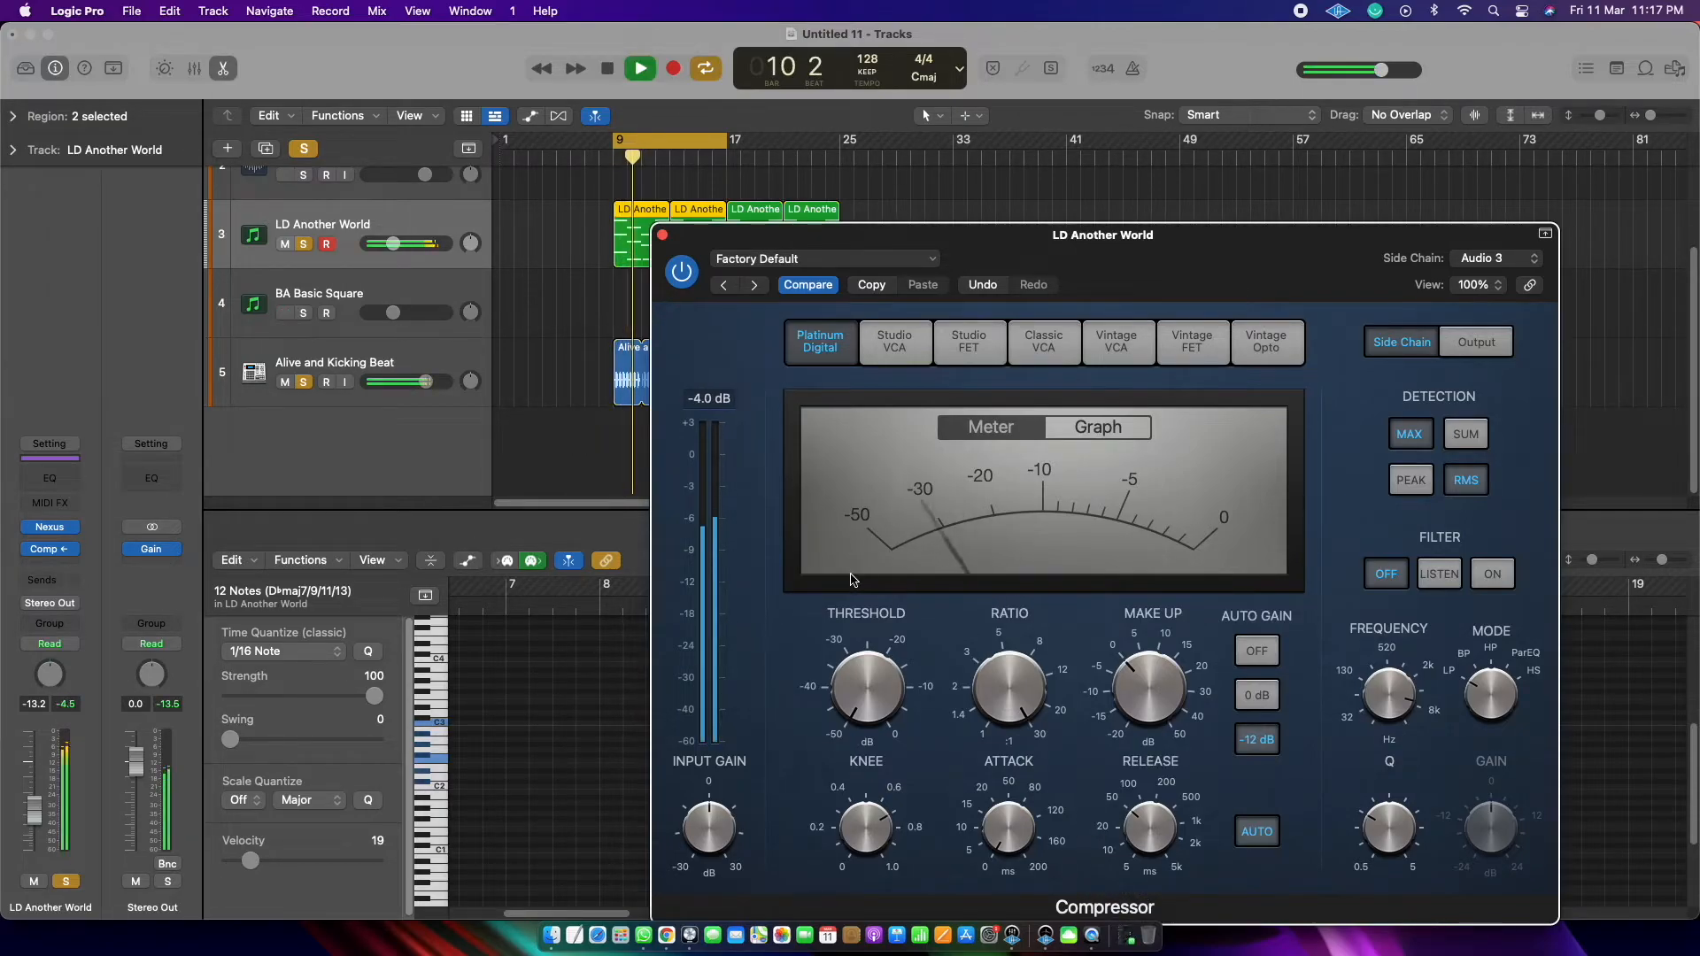
key(space)
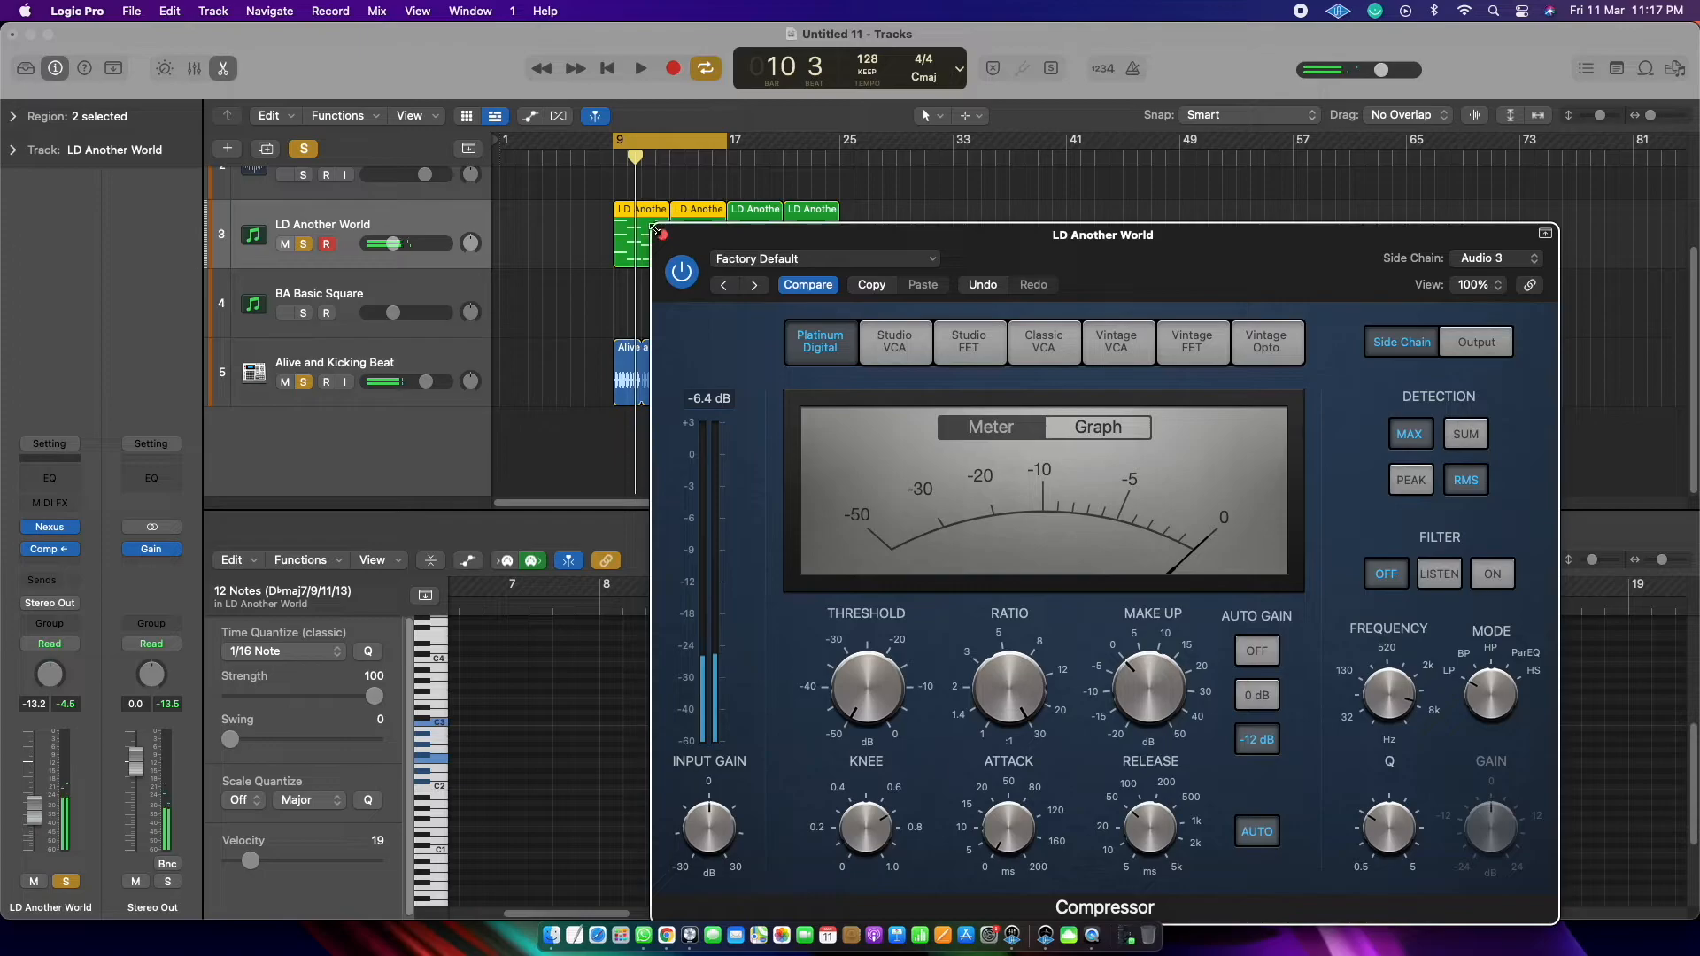
click(662, 236)
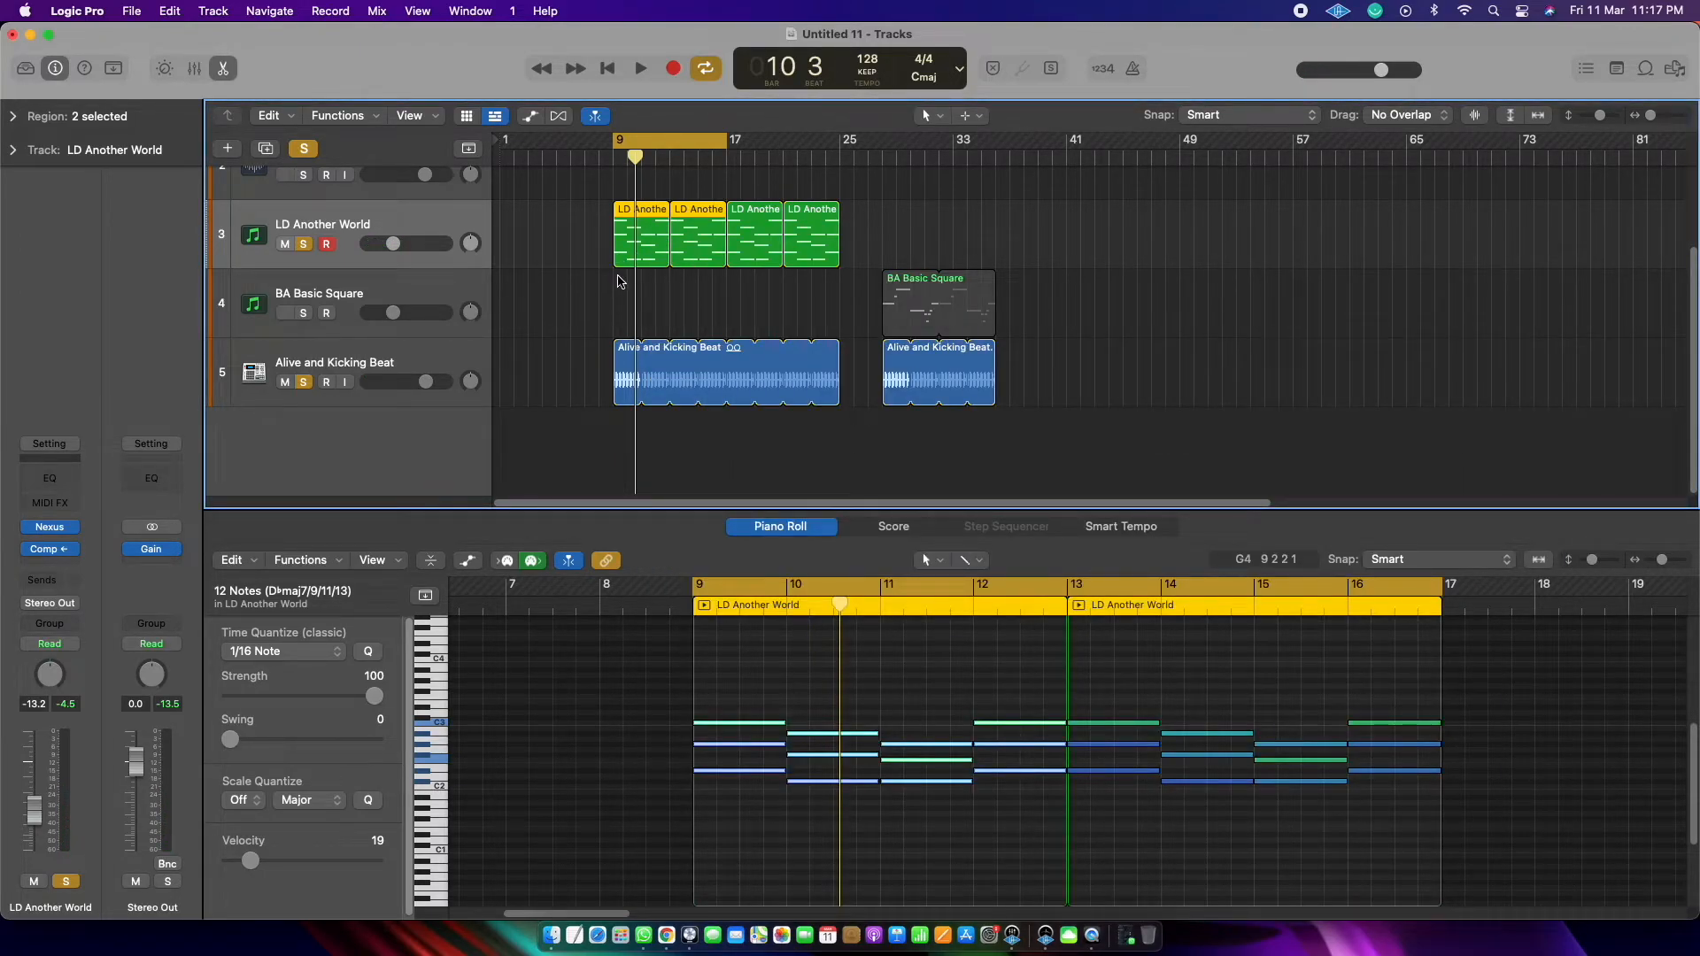
Step: Take the Alive and Kicking Beat track off solo and play the chords alone with the Compressor bypassed
click(306, 388)
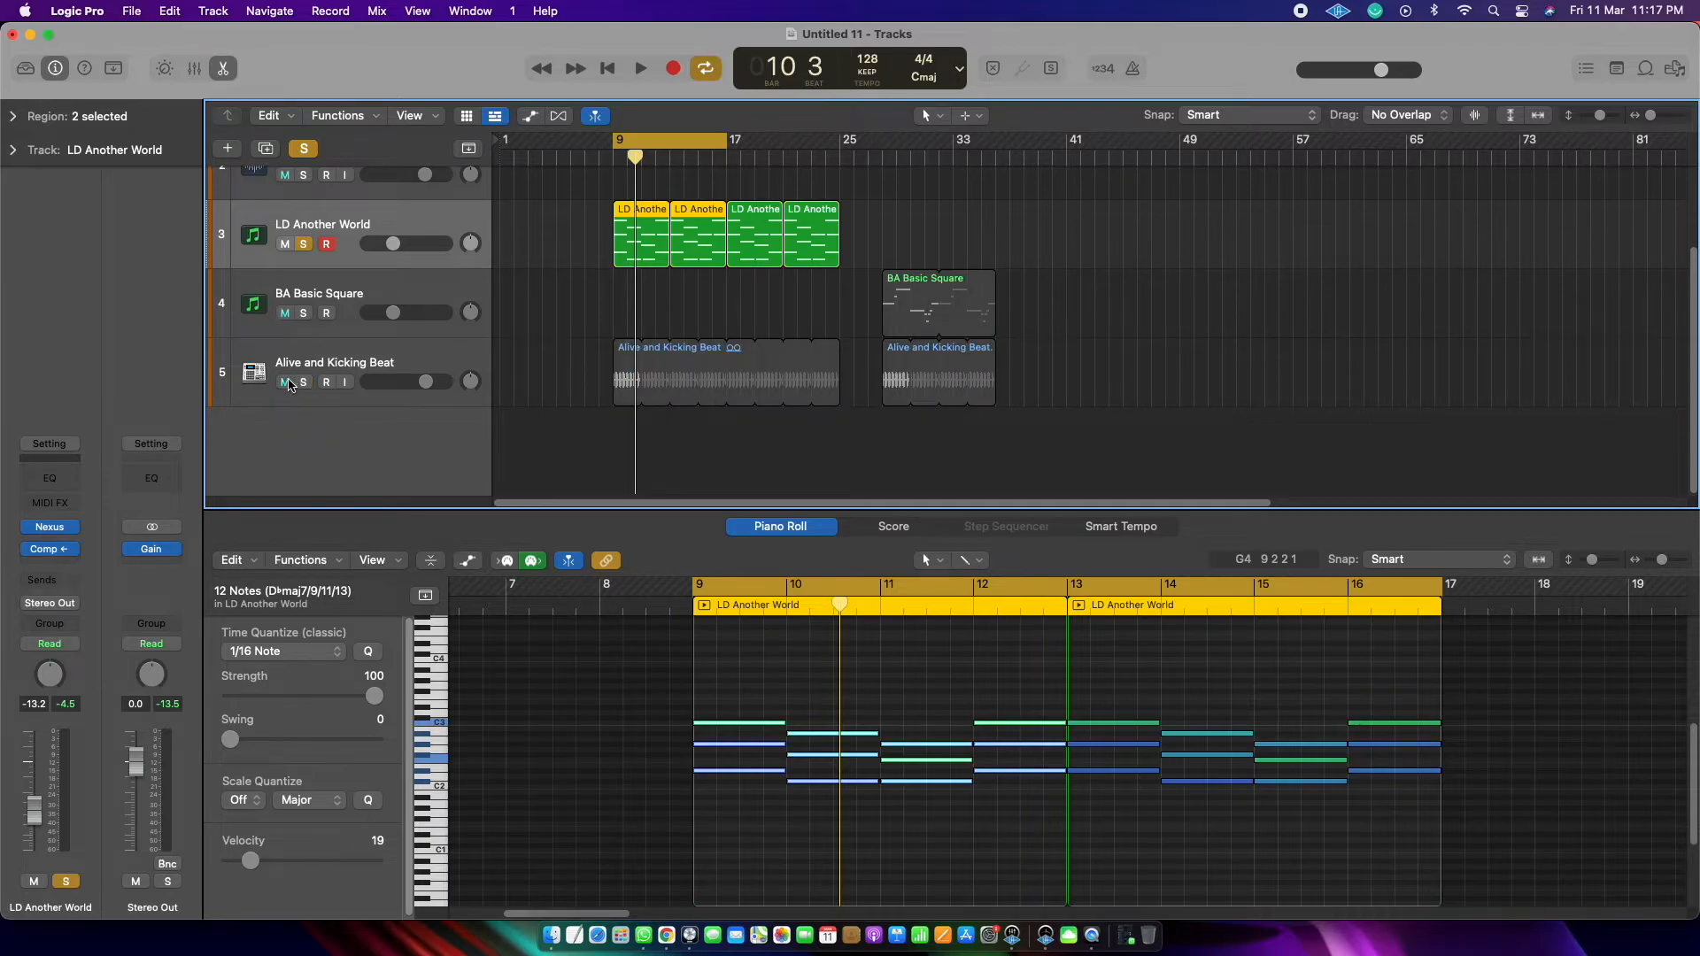
mouse_move(33, 550)
key(space)
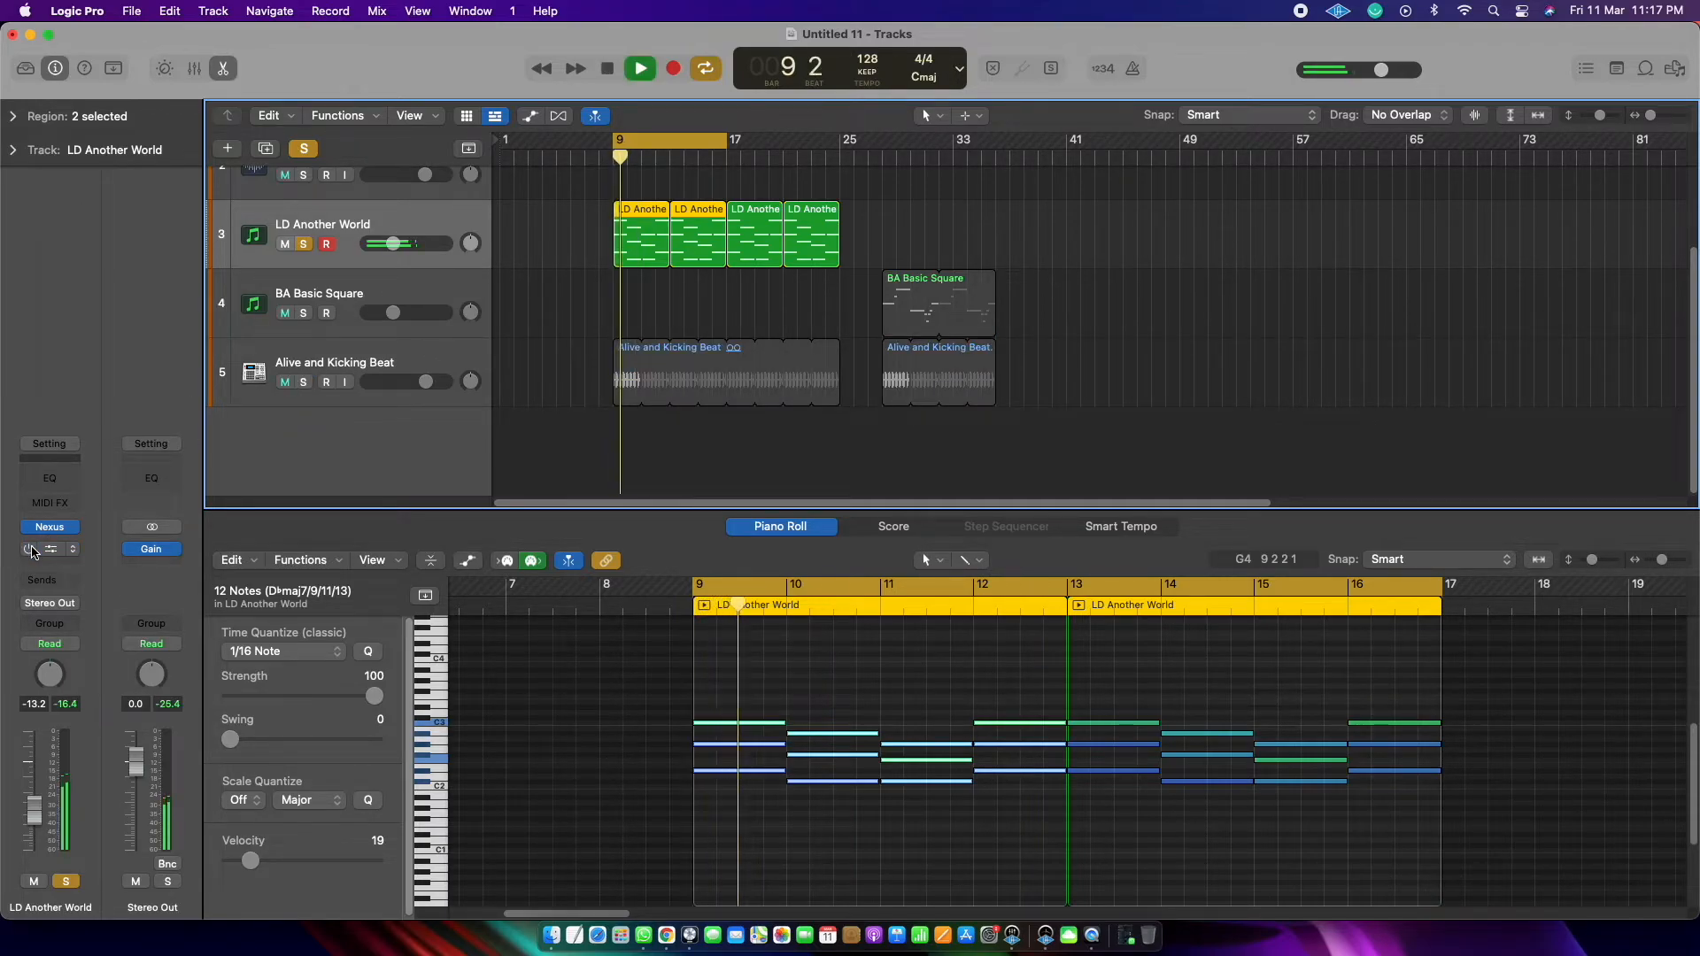
key(space)
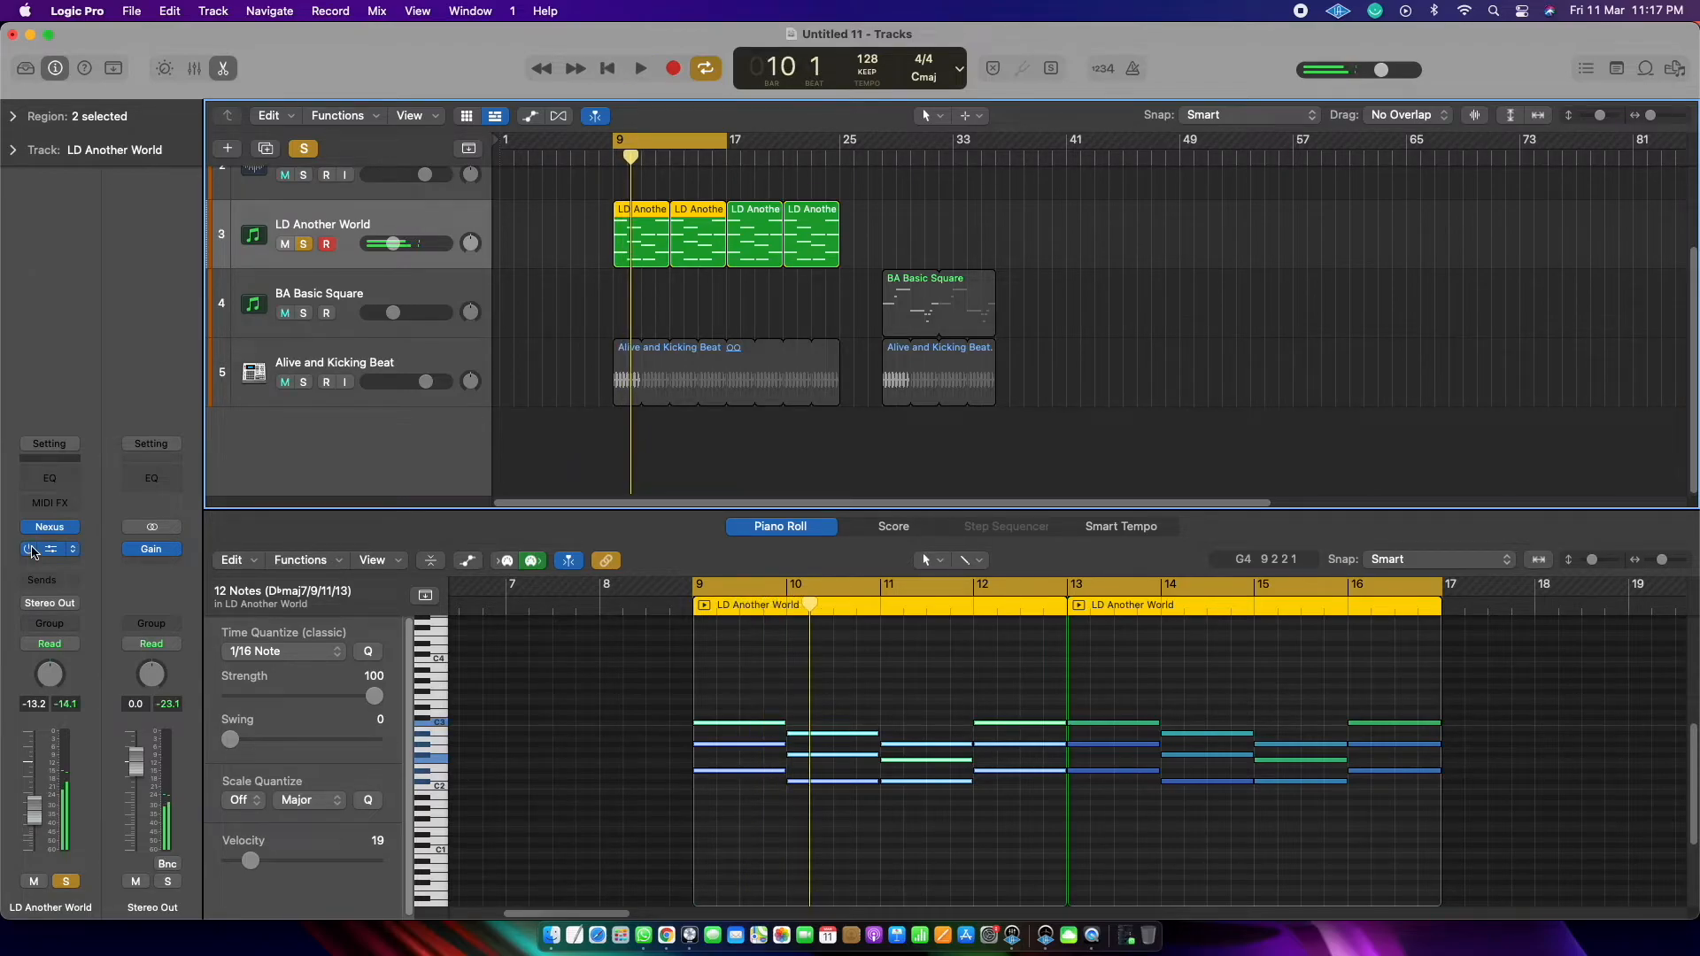
Step: Re-enable the Compressor on LD Another World and play the ducked chords, adding the metronome click
key(space)
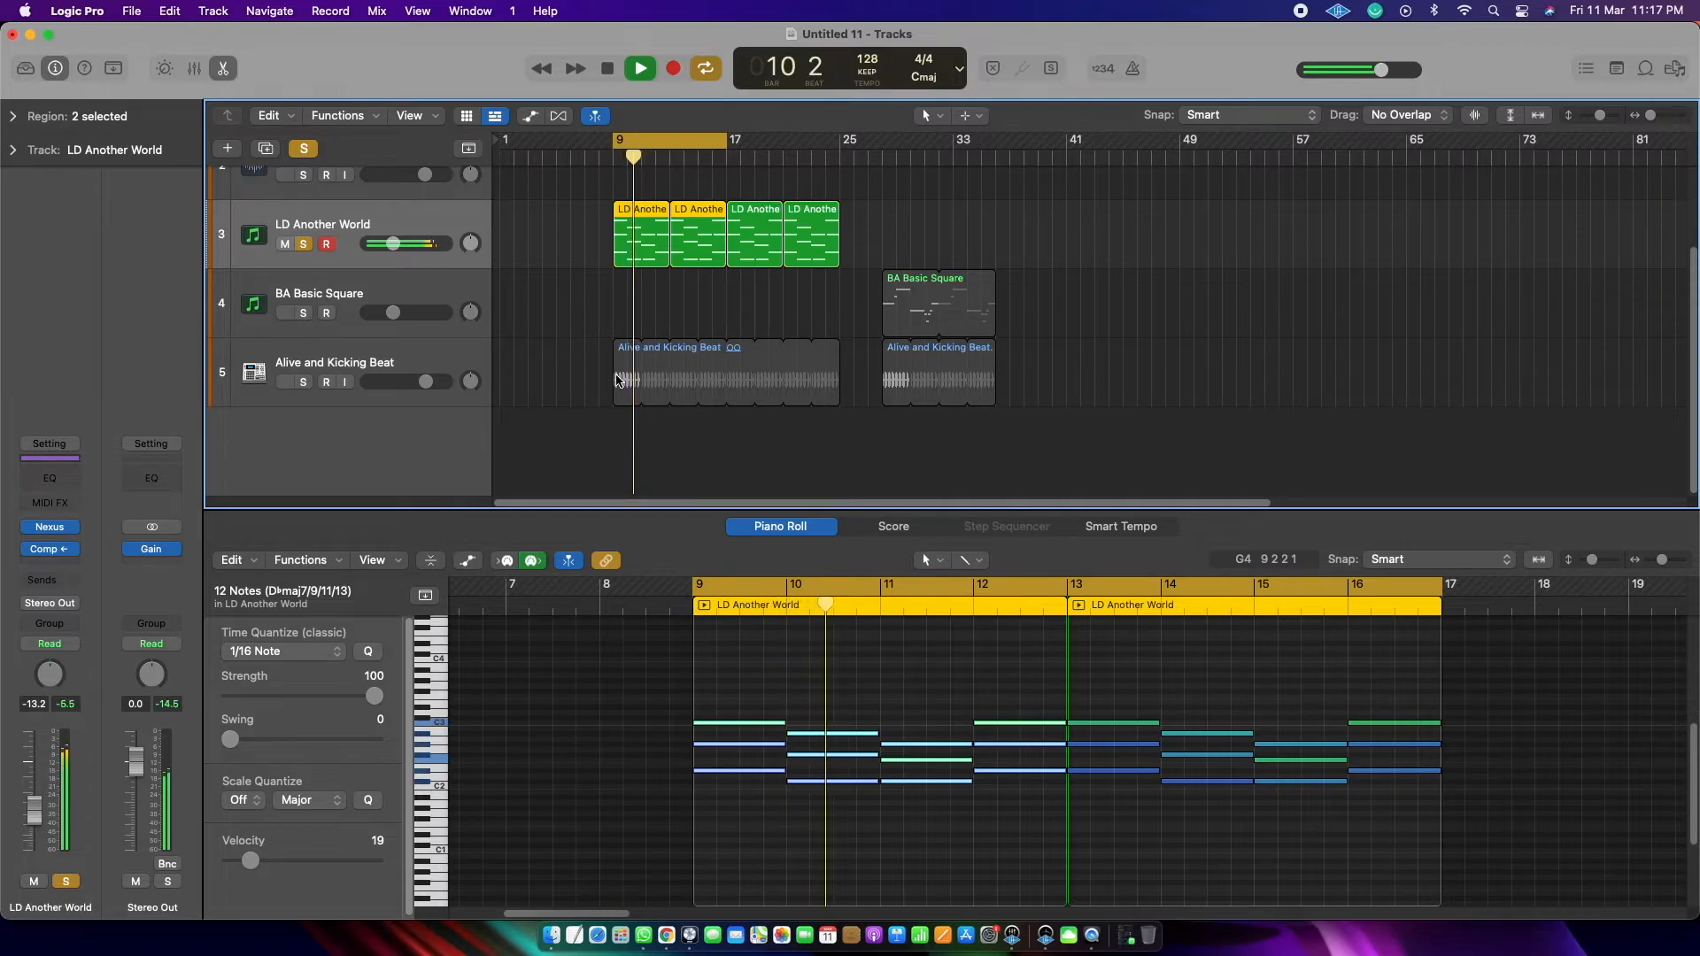
key(space)
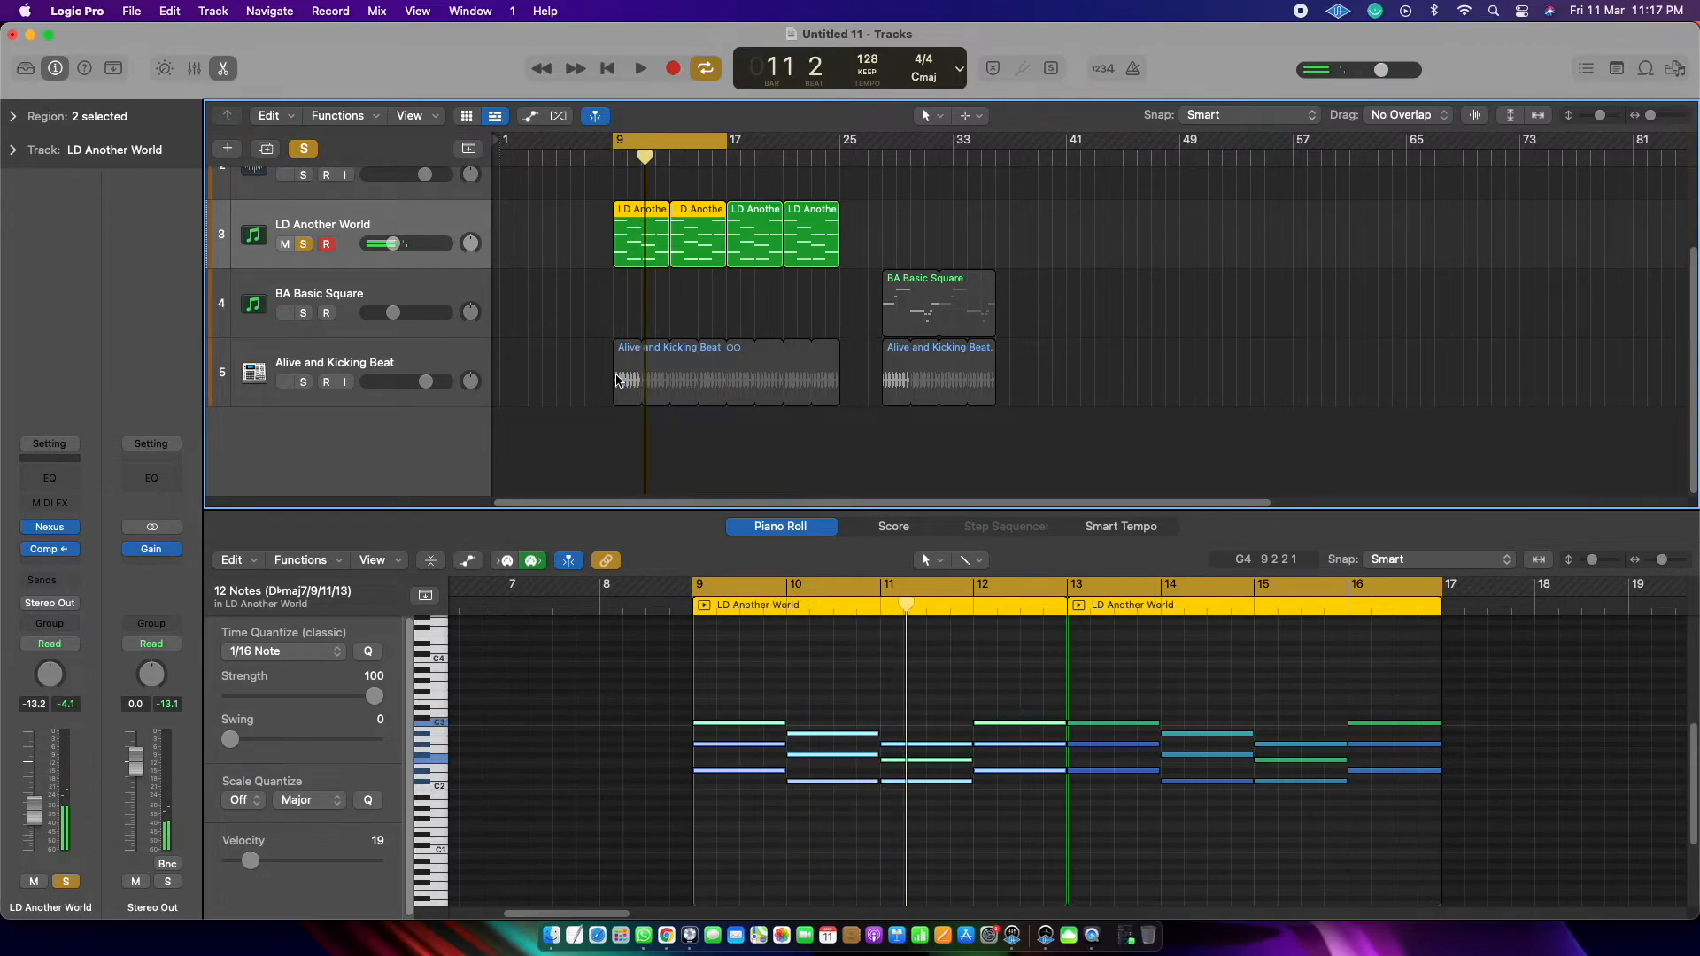
key(space)
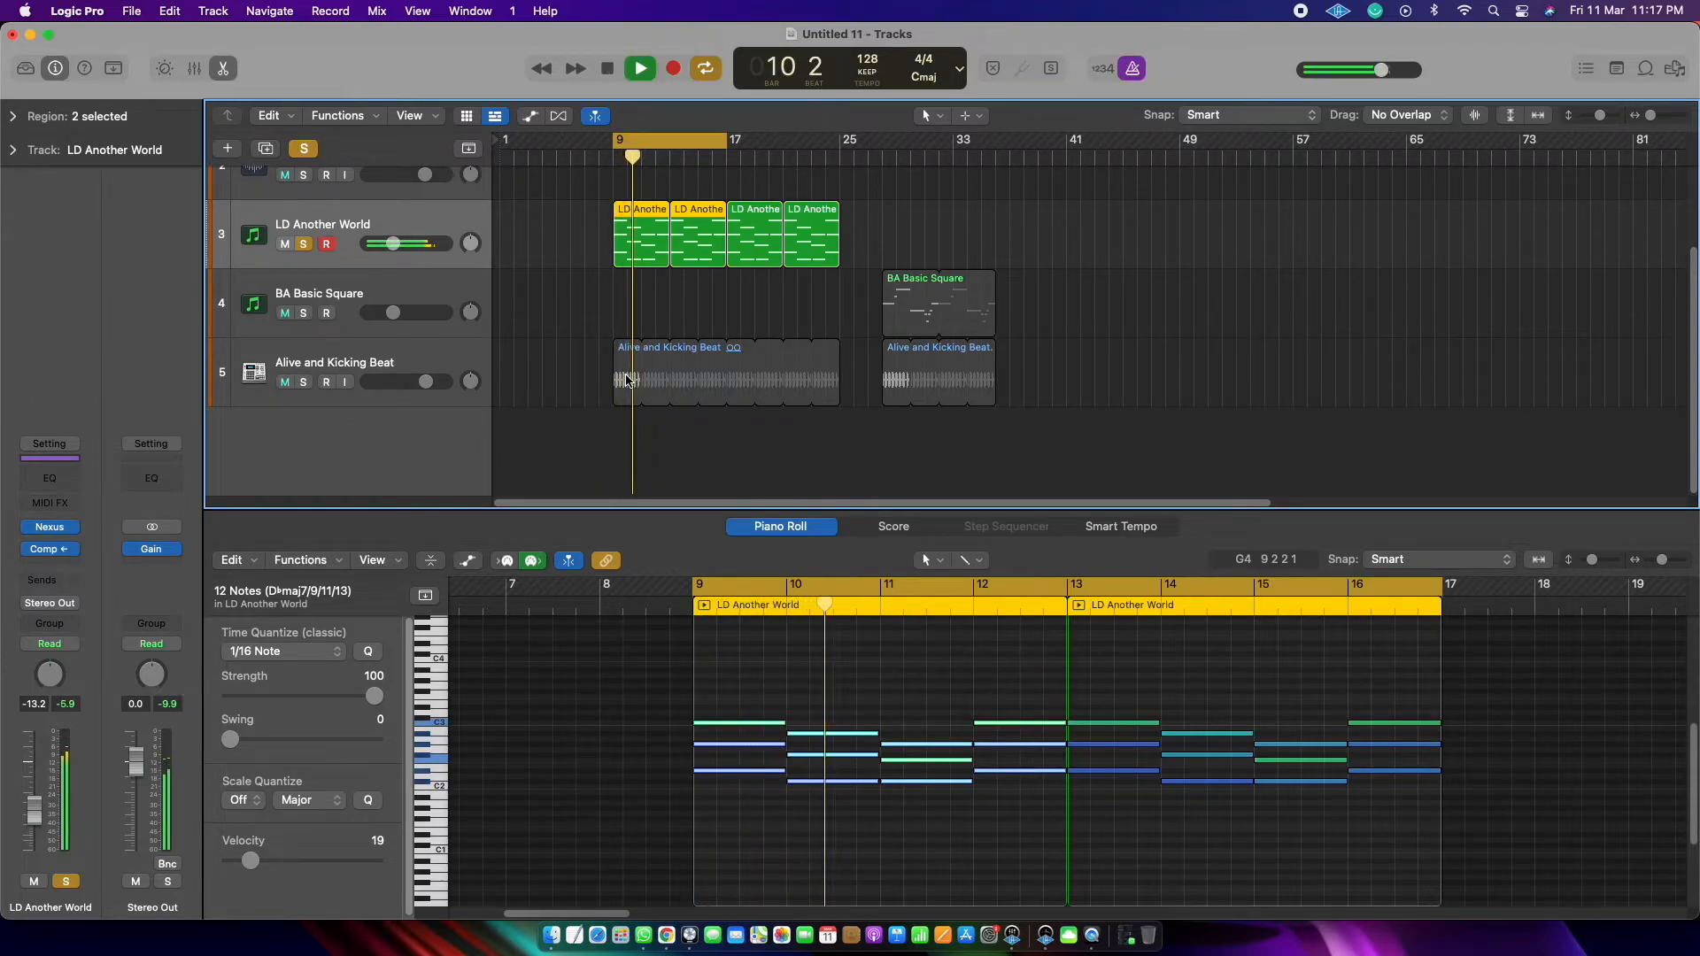
key(space)
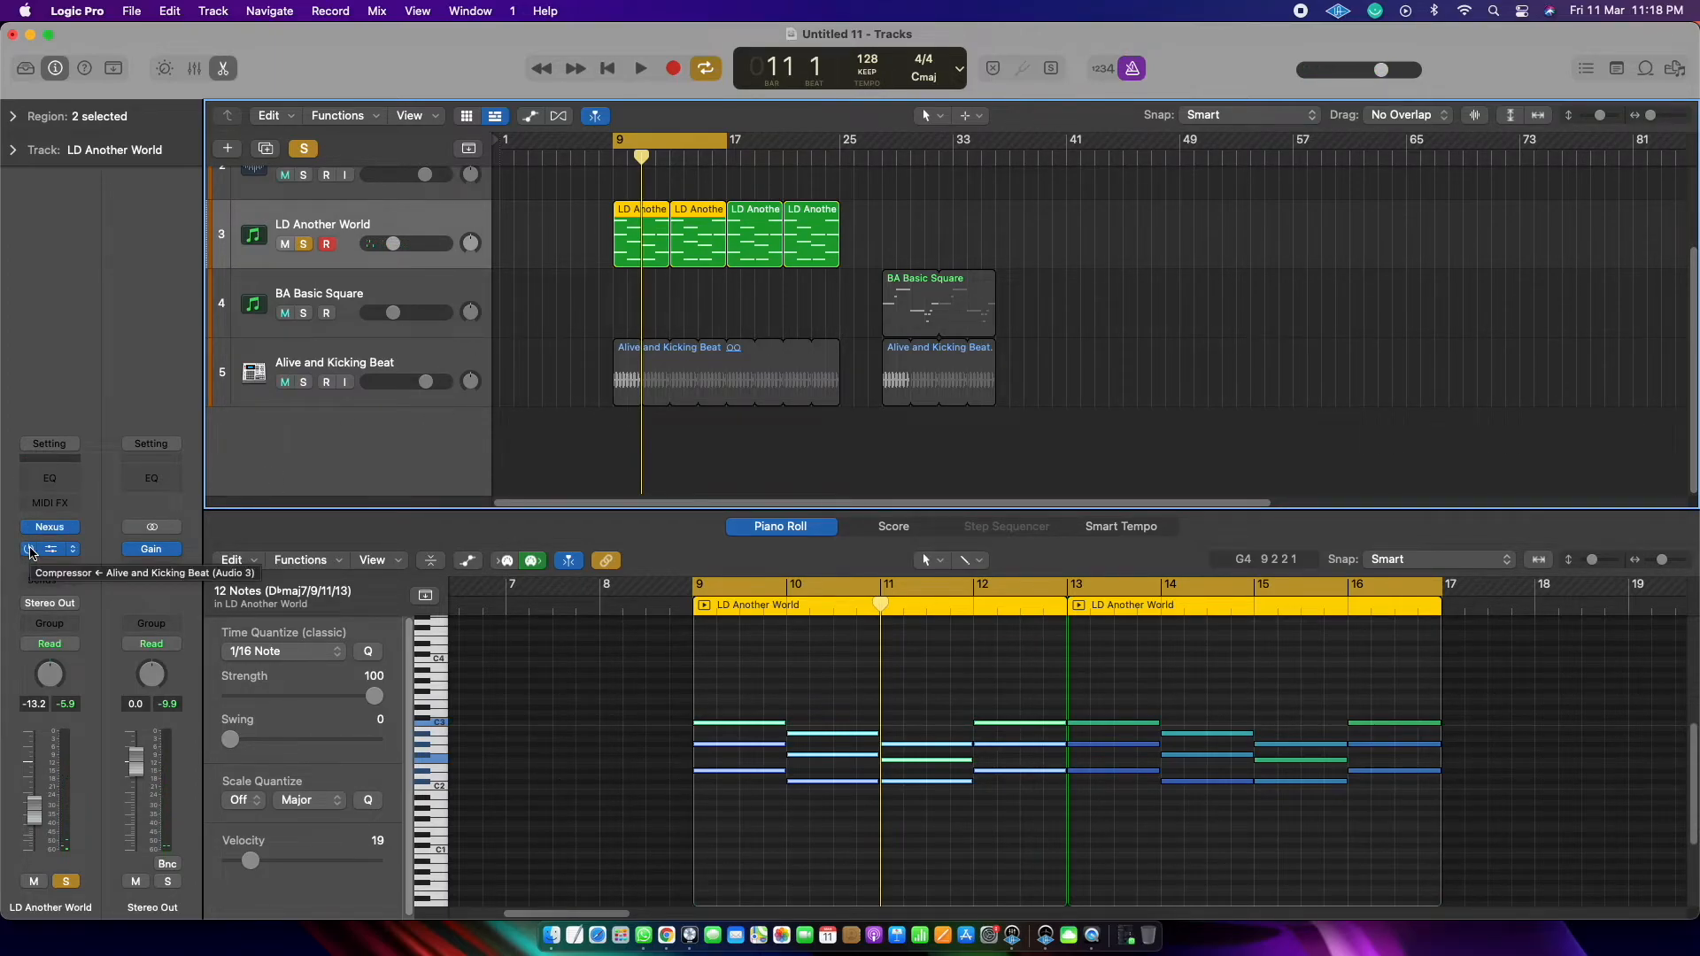
Step: Turn off cycle mode, deselect the regions and place the playhead at bar 28
click(705, 139)
click(917, 231)
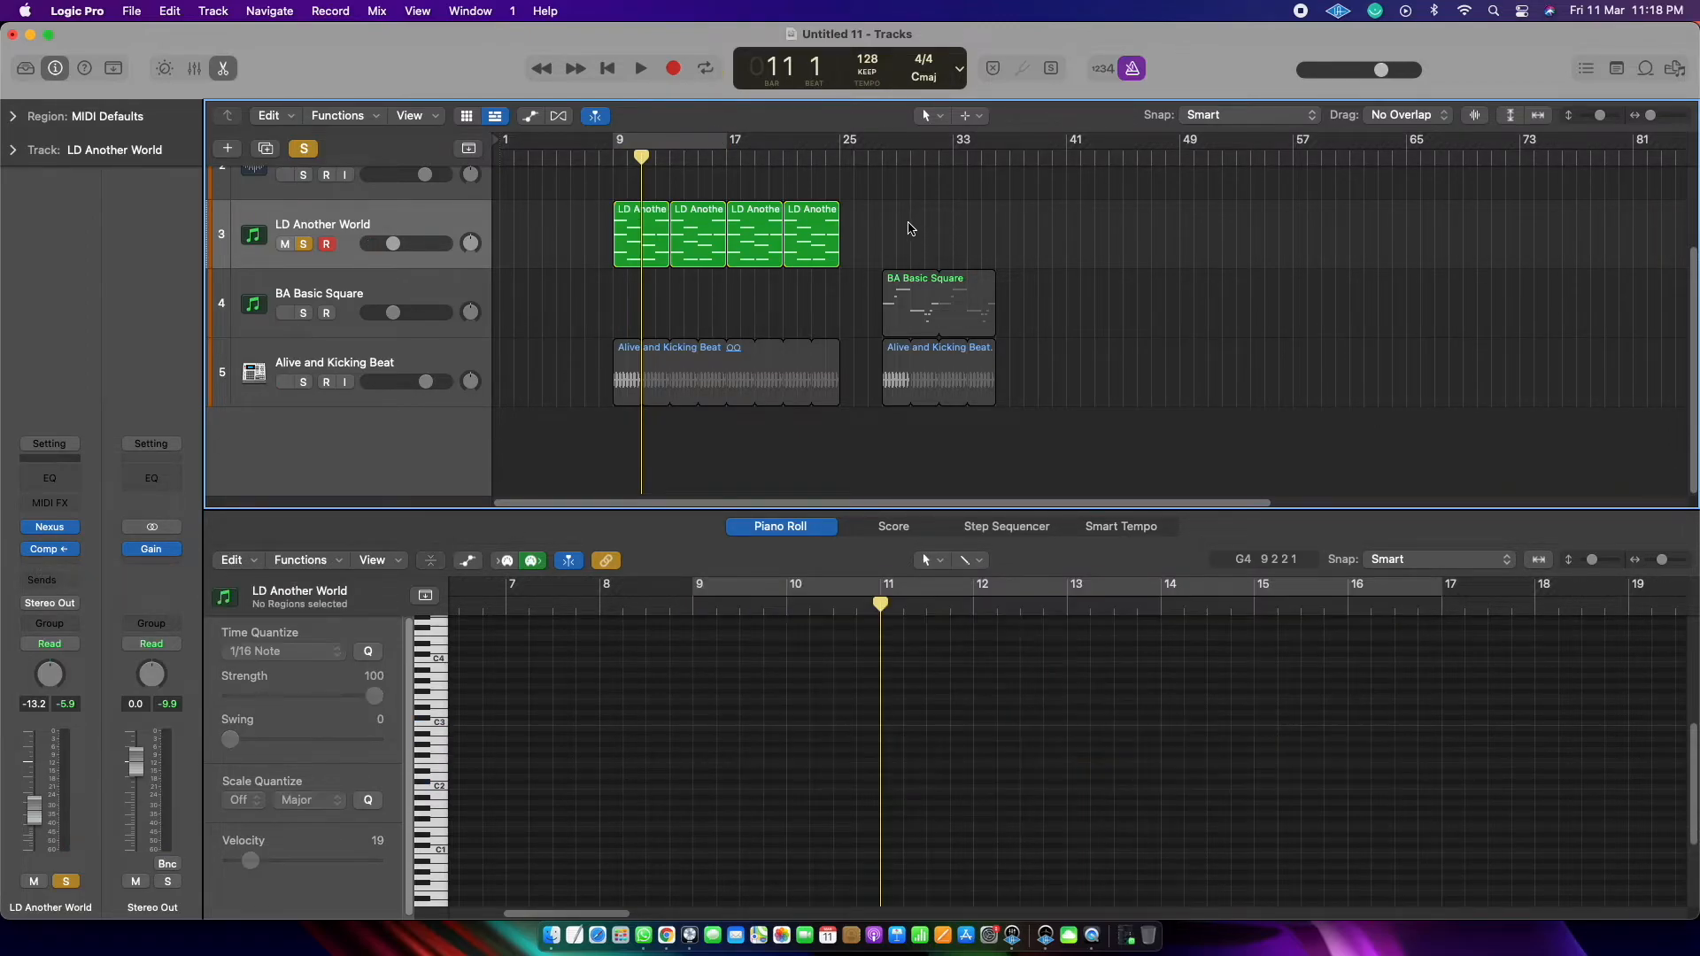
click(881, 161)
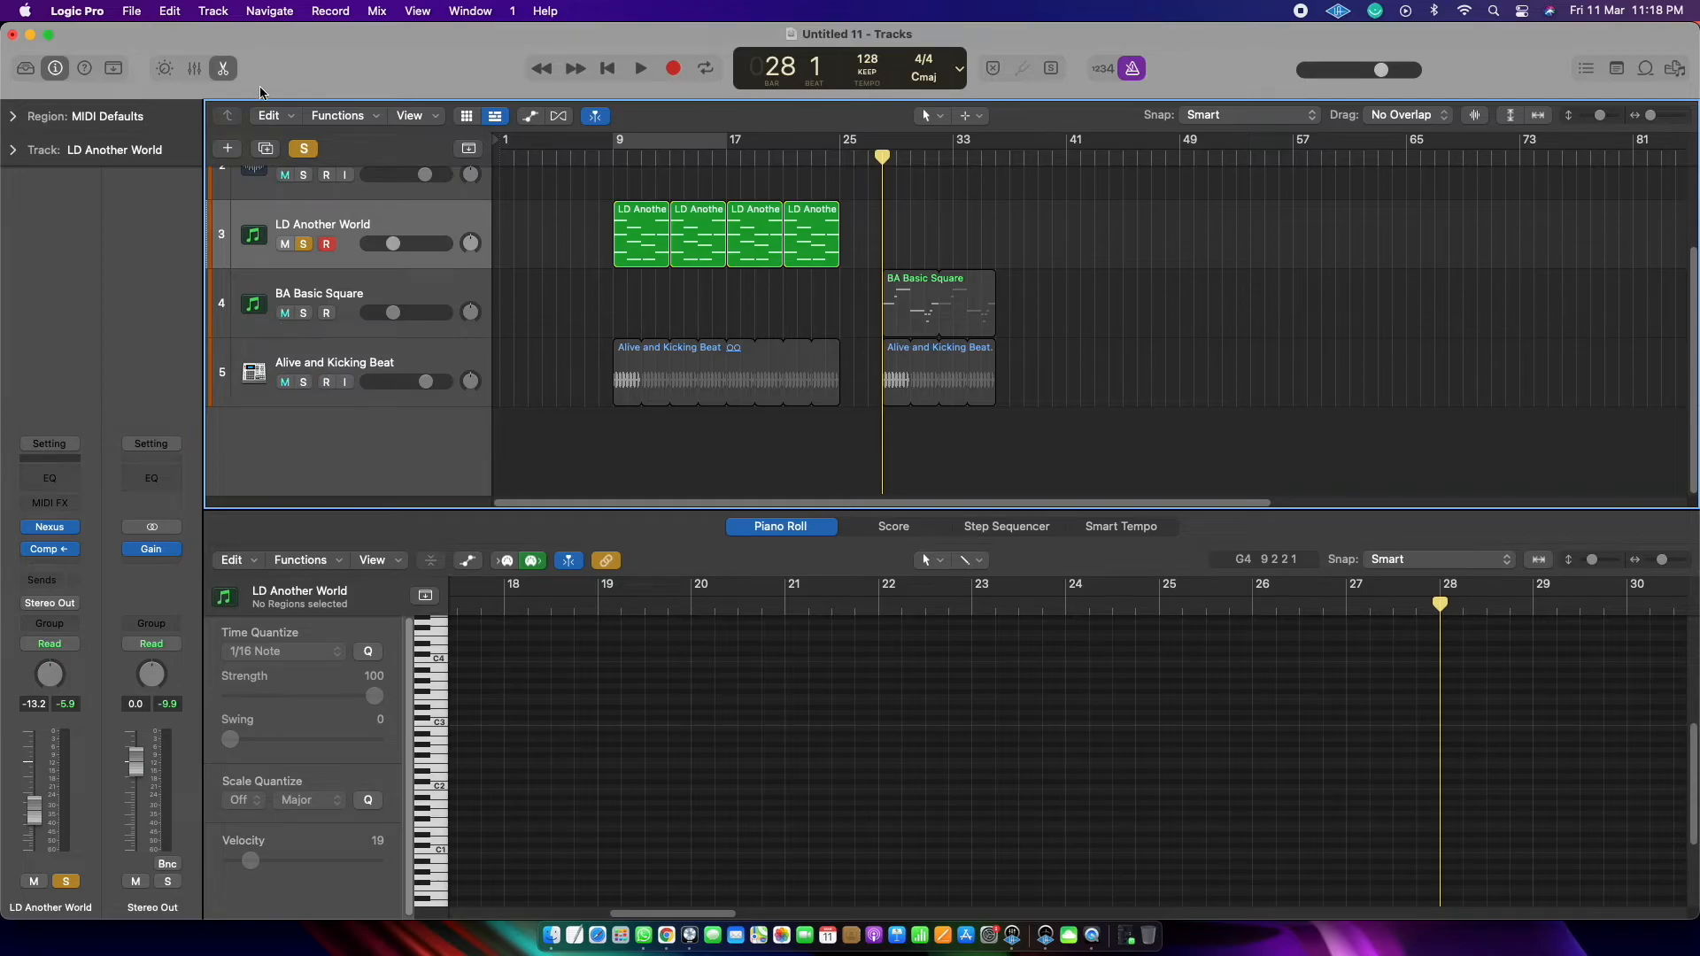
Step: Clear the current solos, solo only the Alive and Kicking Beat track and play it from bar 28
click(303, 148)
click(300, 382)
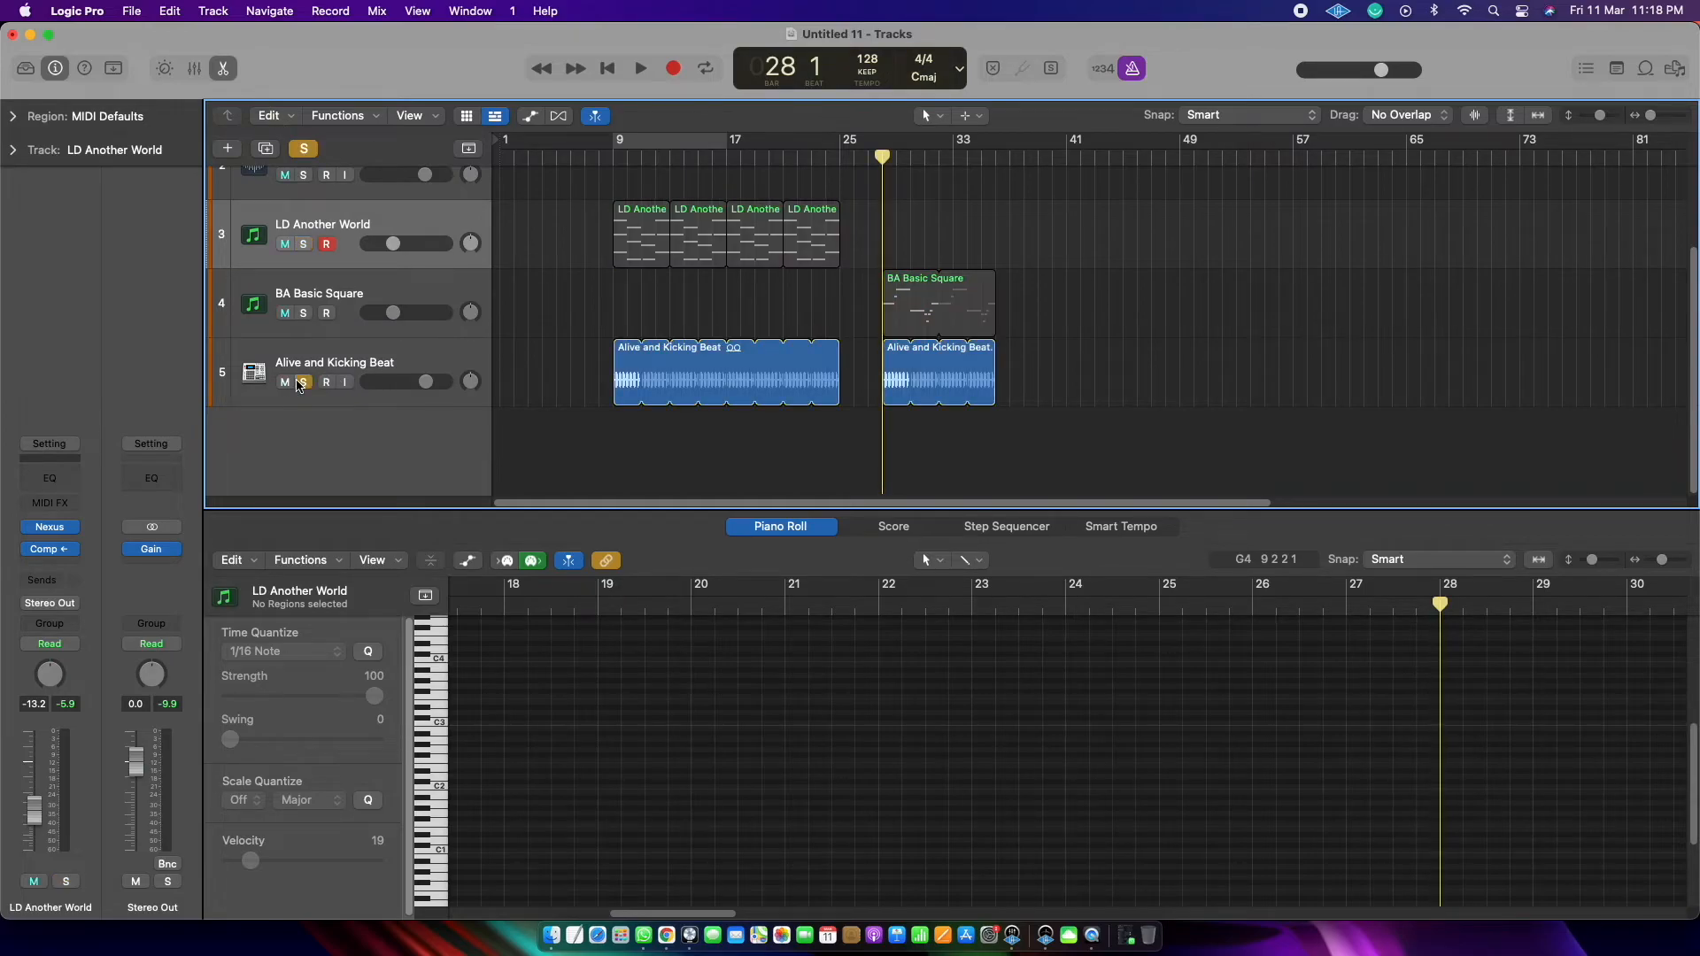
key(space)
key(space)
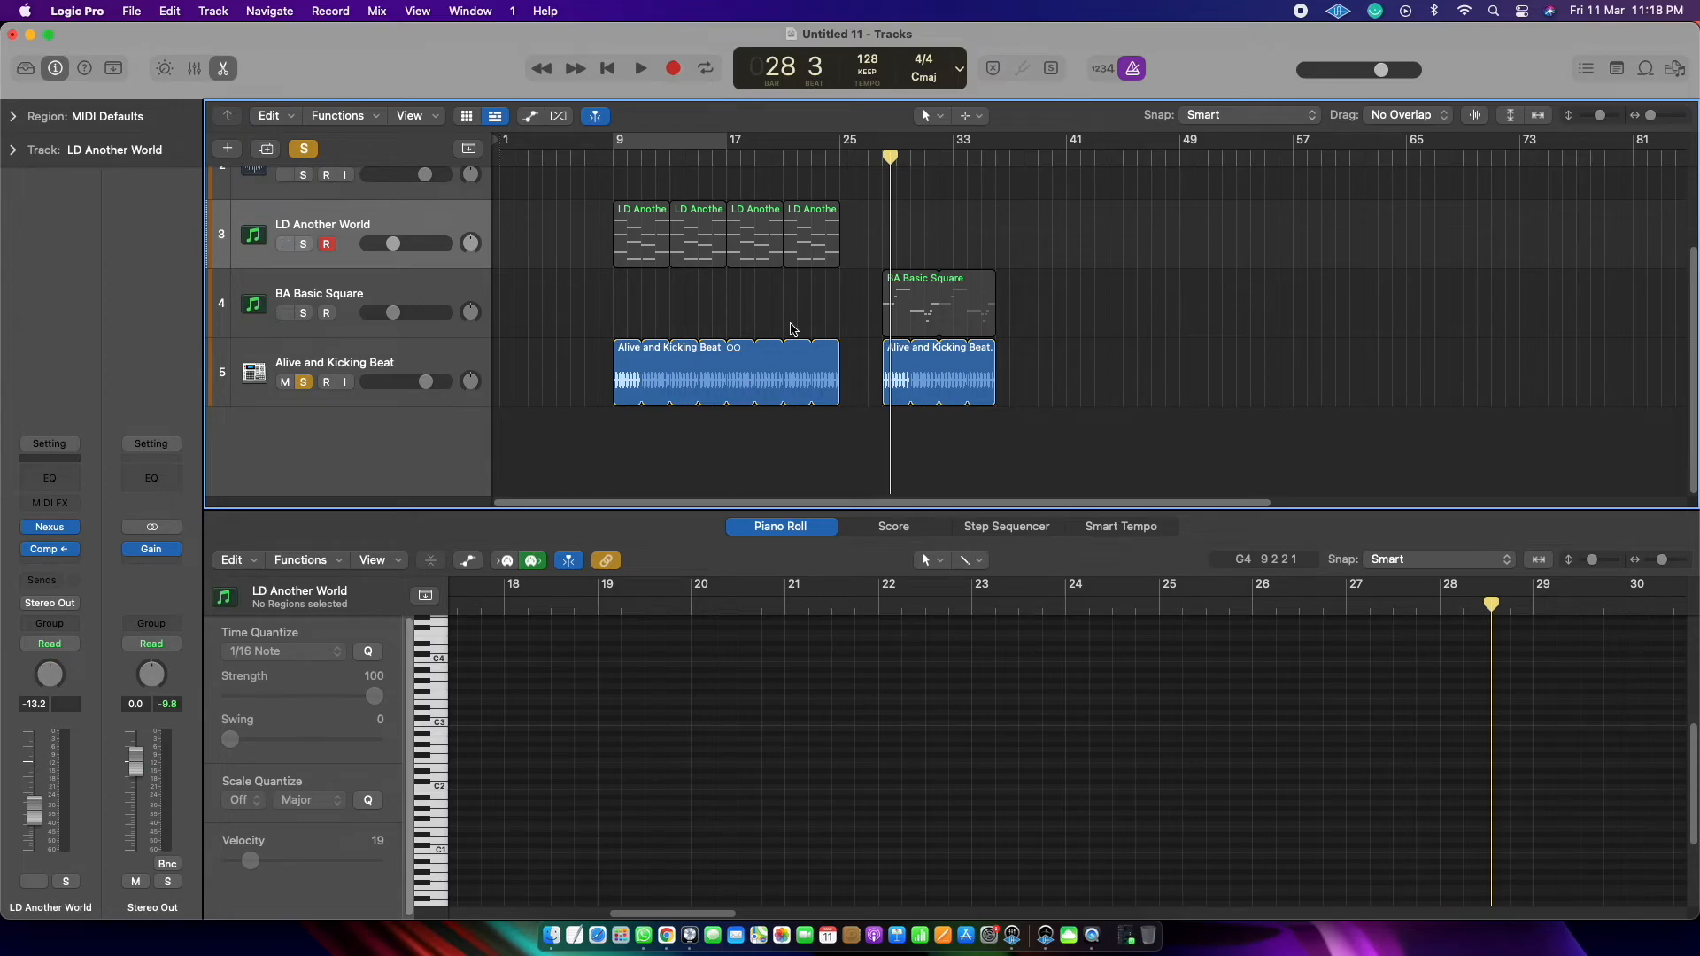
Step: Solo BA Basic Square in place of Alive and Kicking Beat and play the bass line from bar 28
click(303, 312)
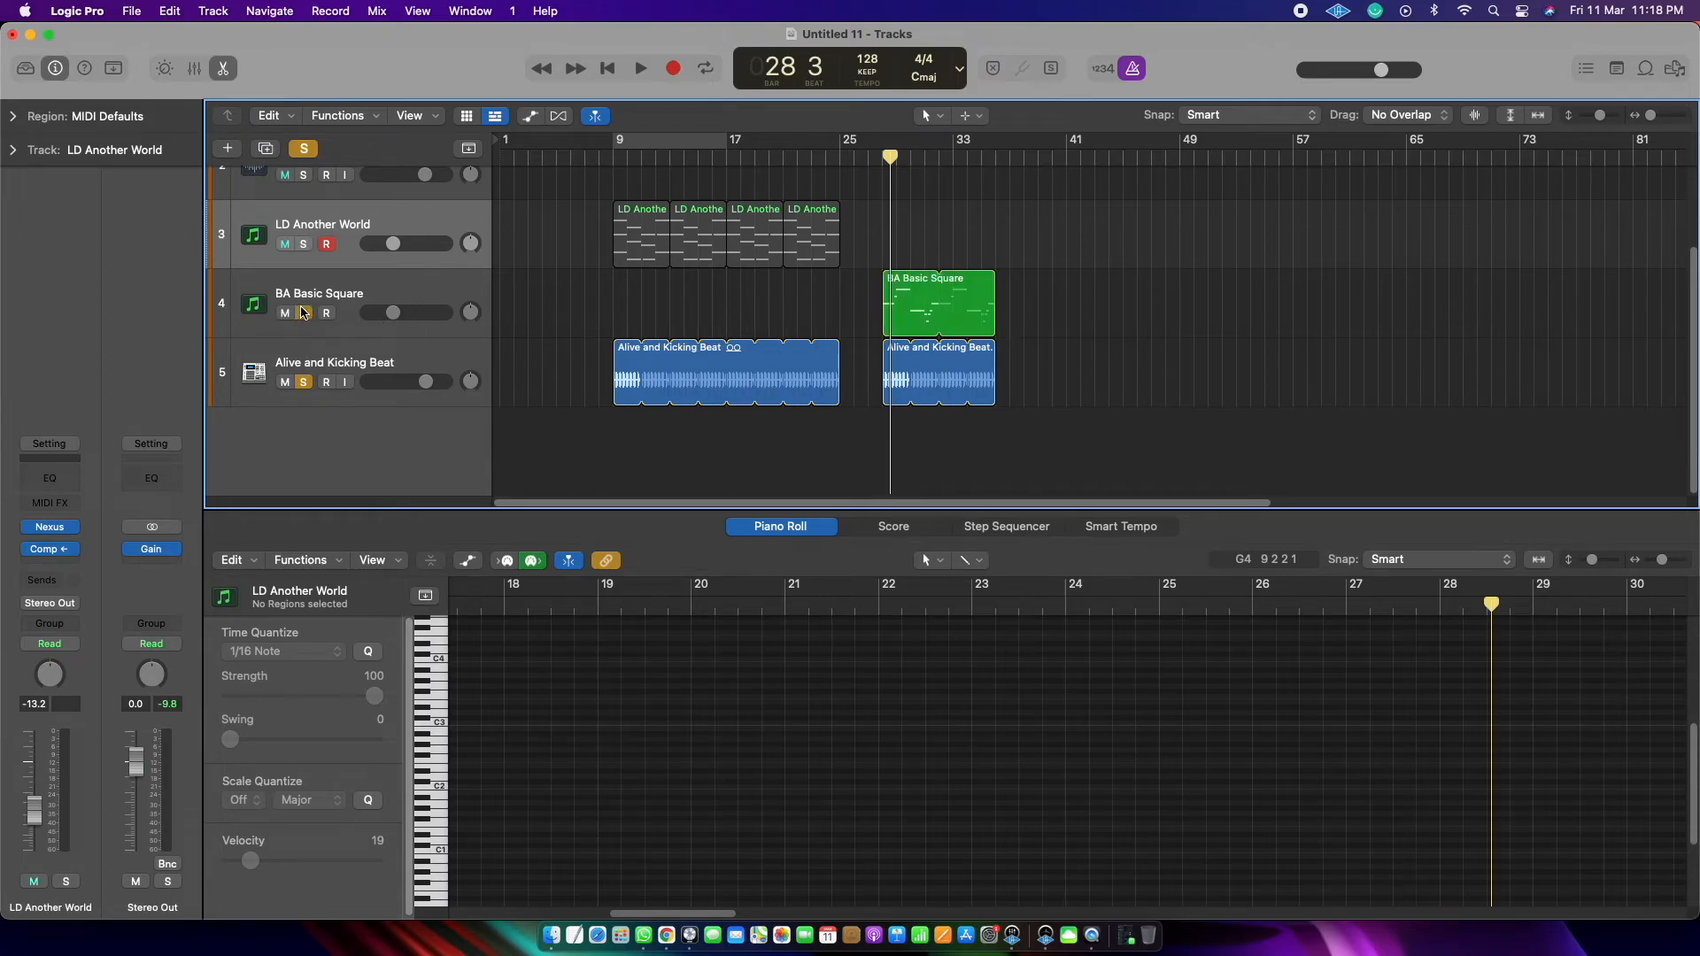
click(311, 387)
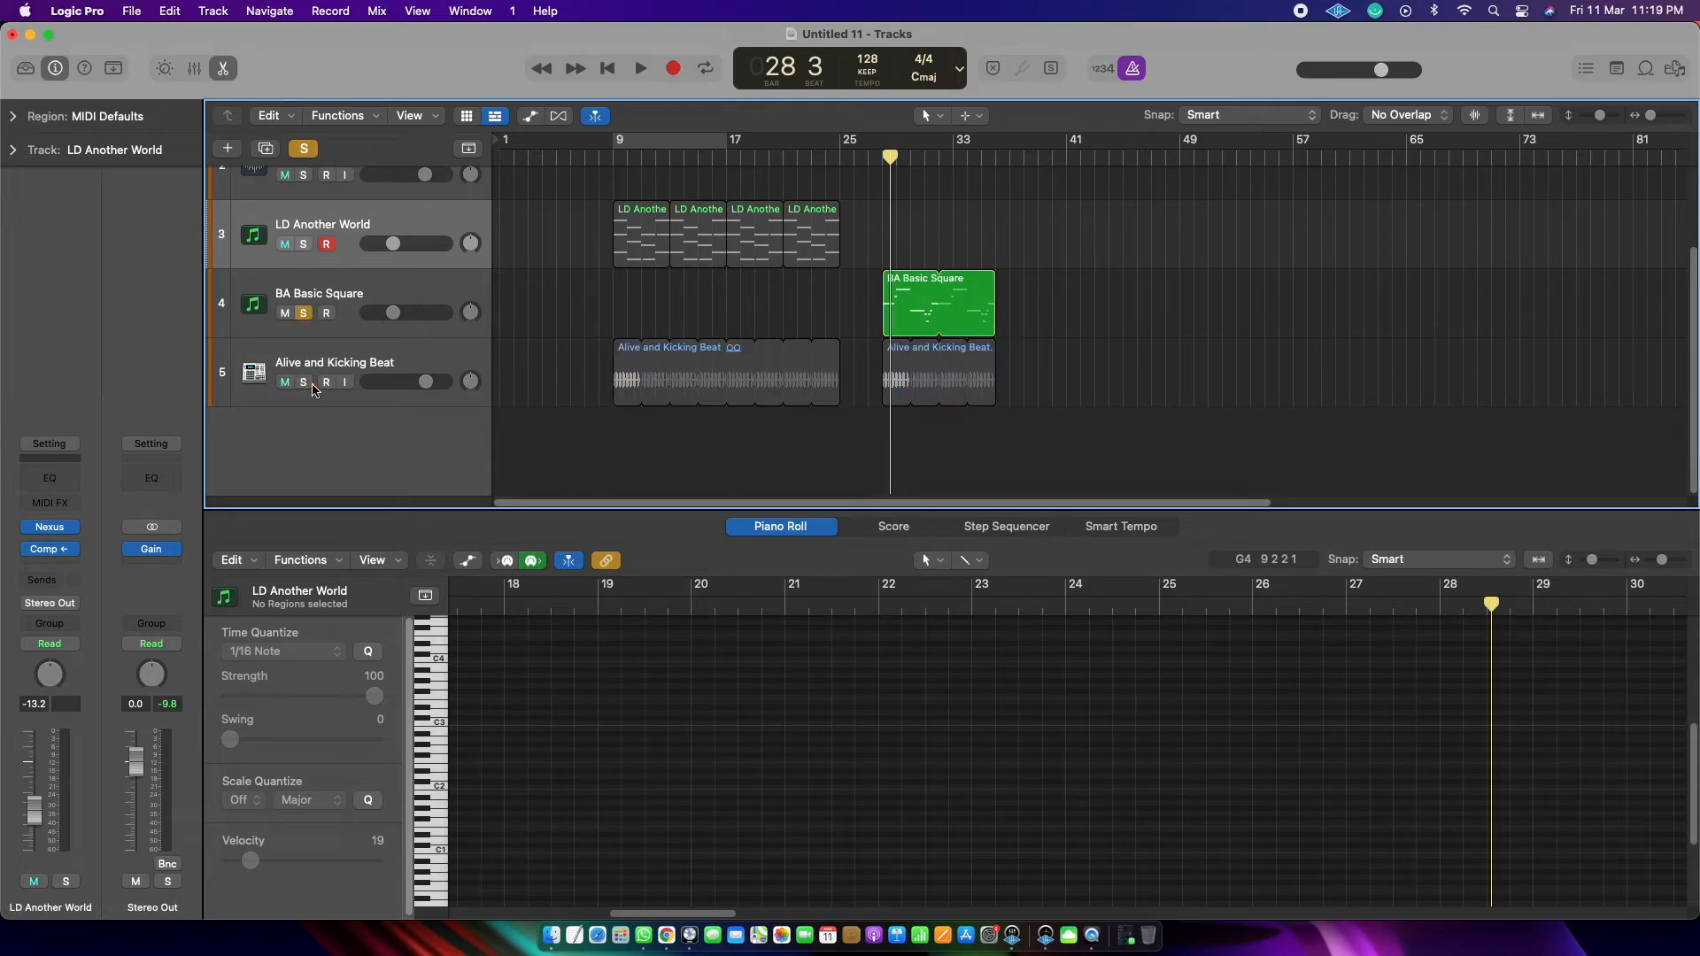
click(882, 158)
key(space)
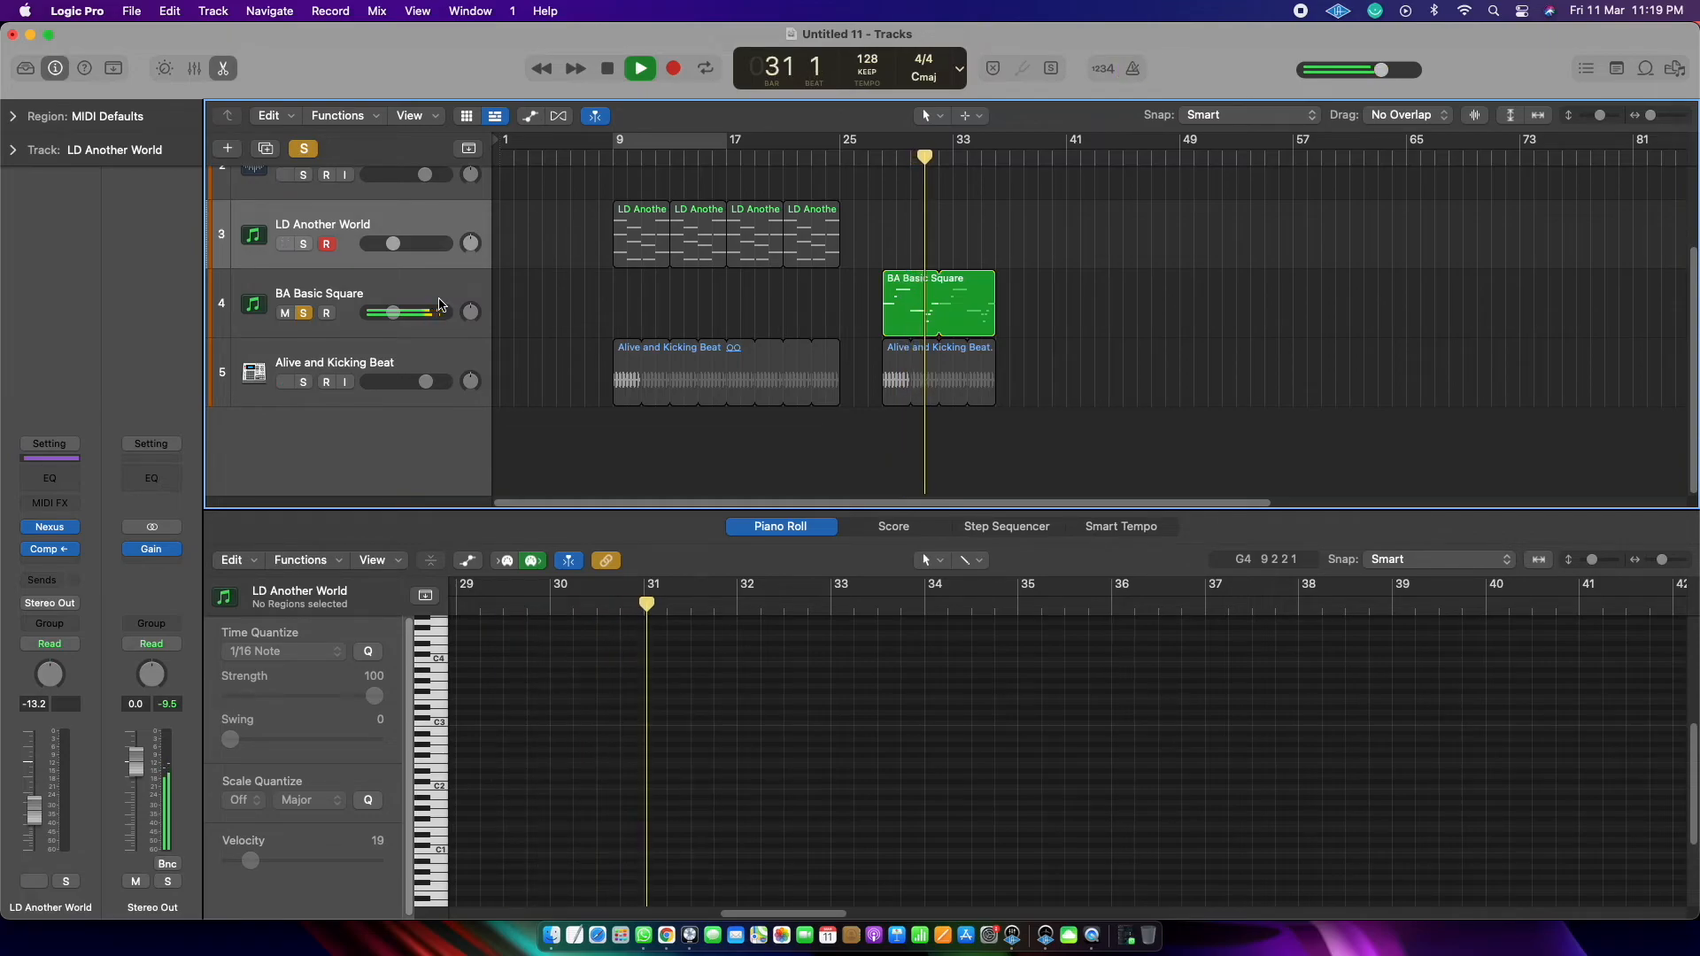
key(space)
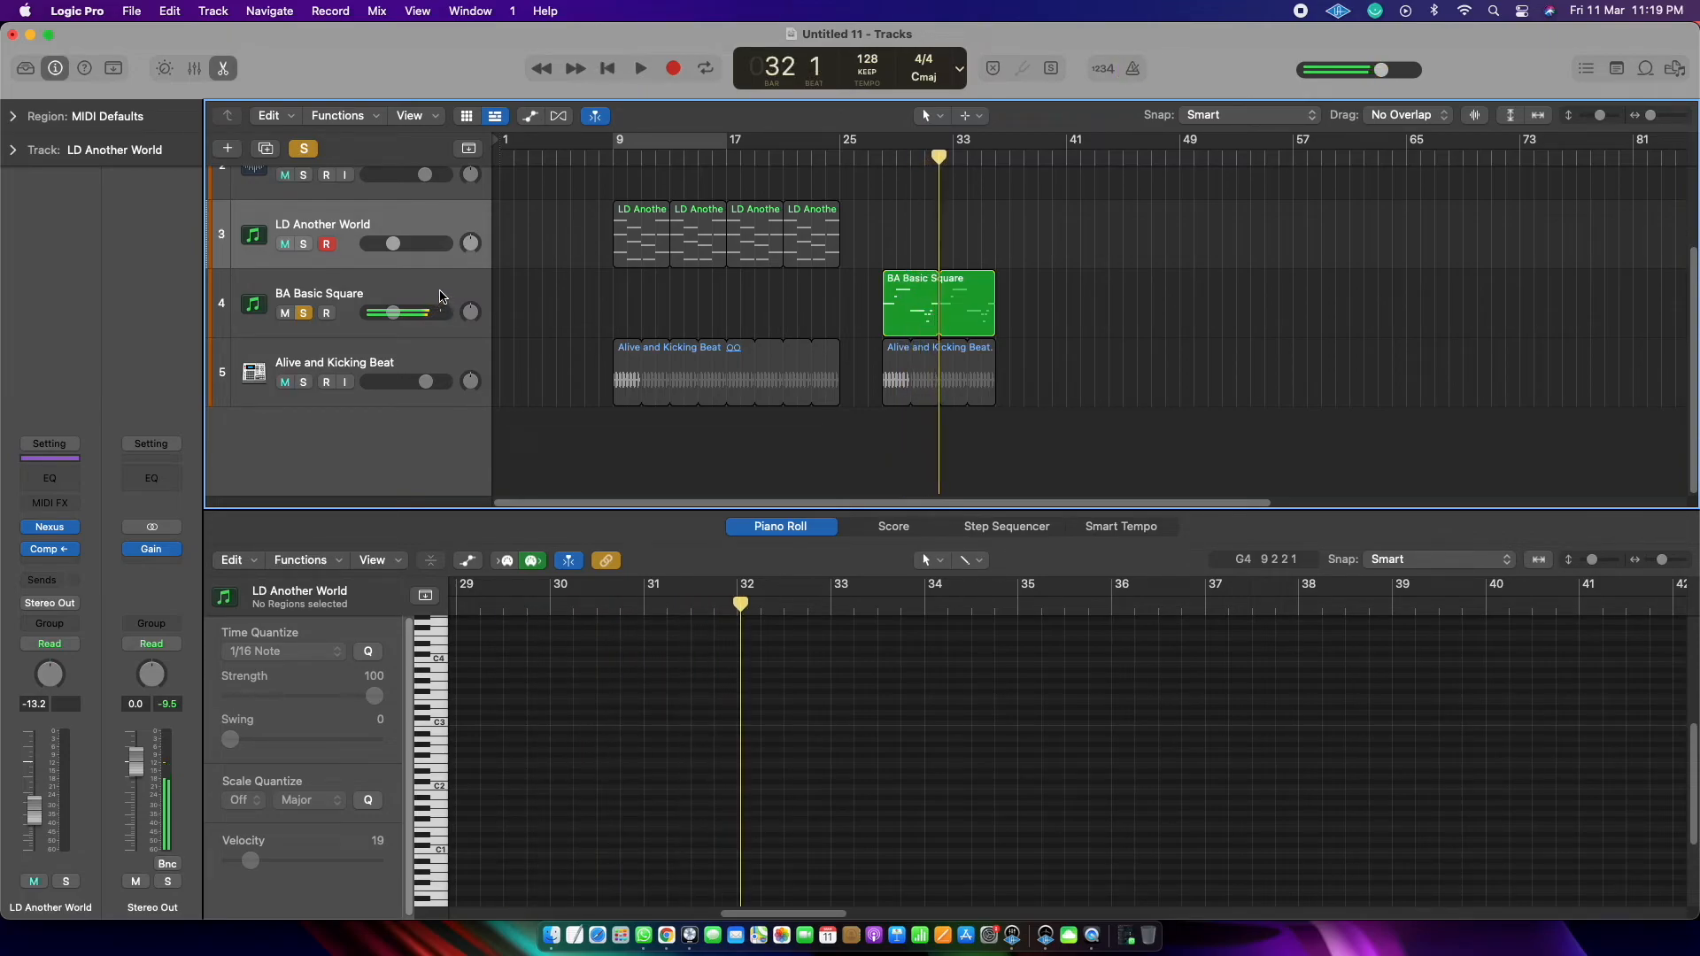
Step: Select the BA Basic Square track and listen to its bass line with the Compressor bypassed
click(440, 295)
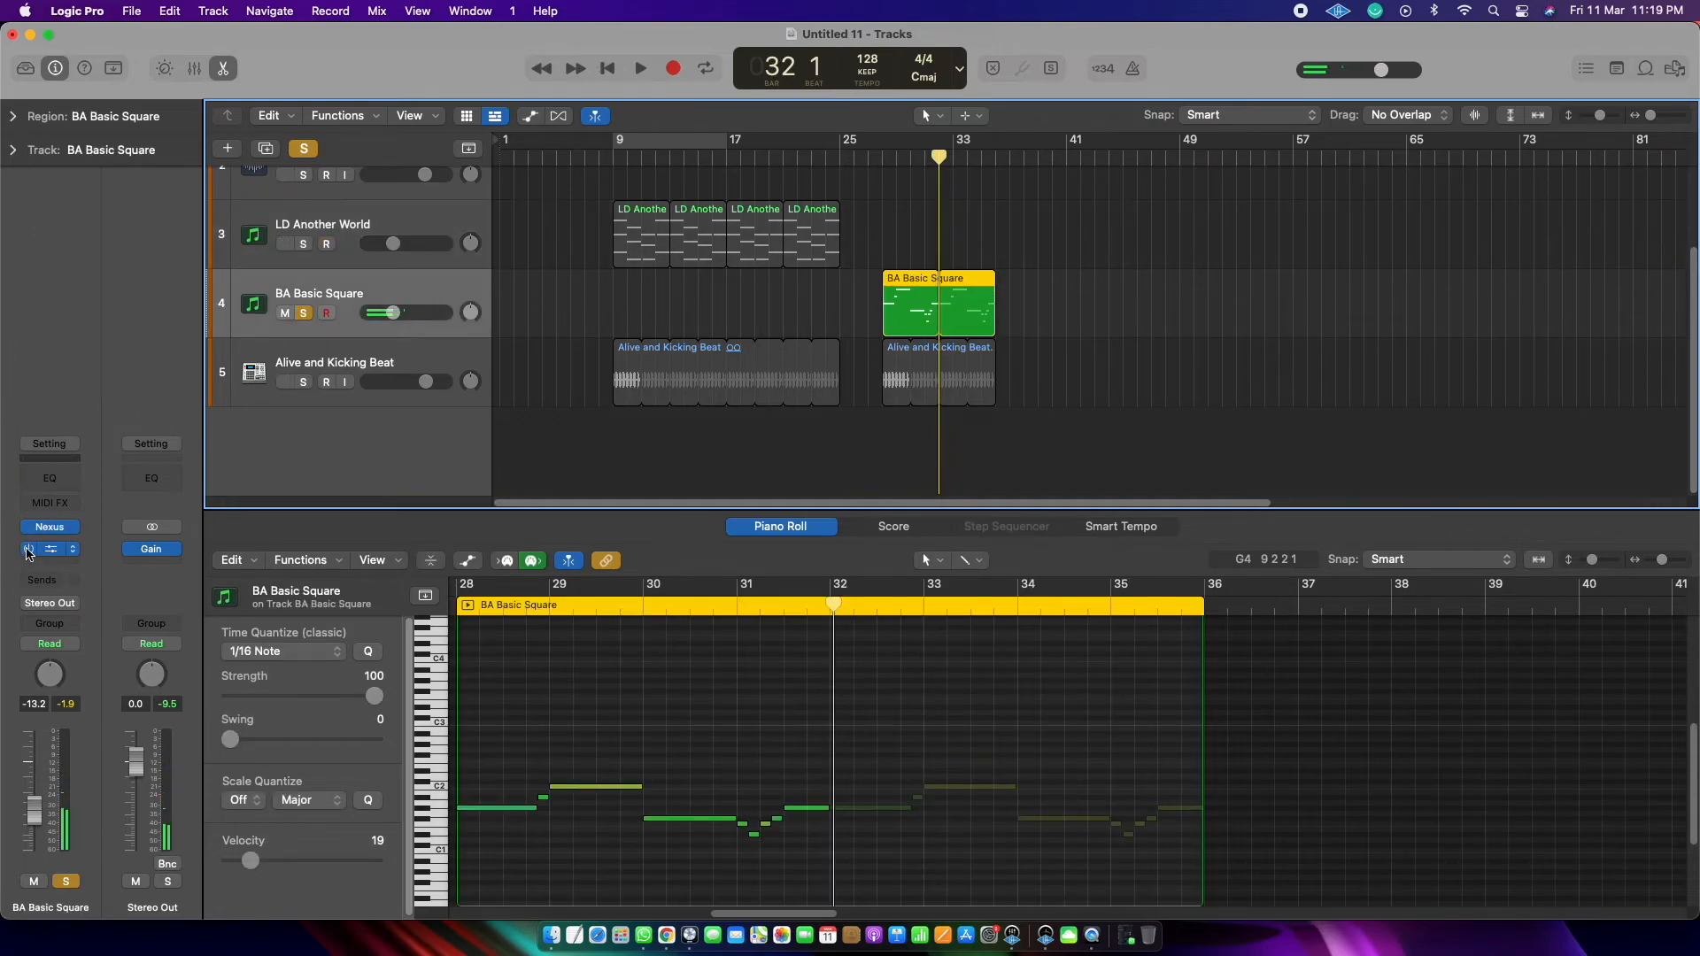
key(space)
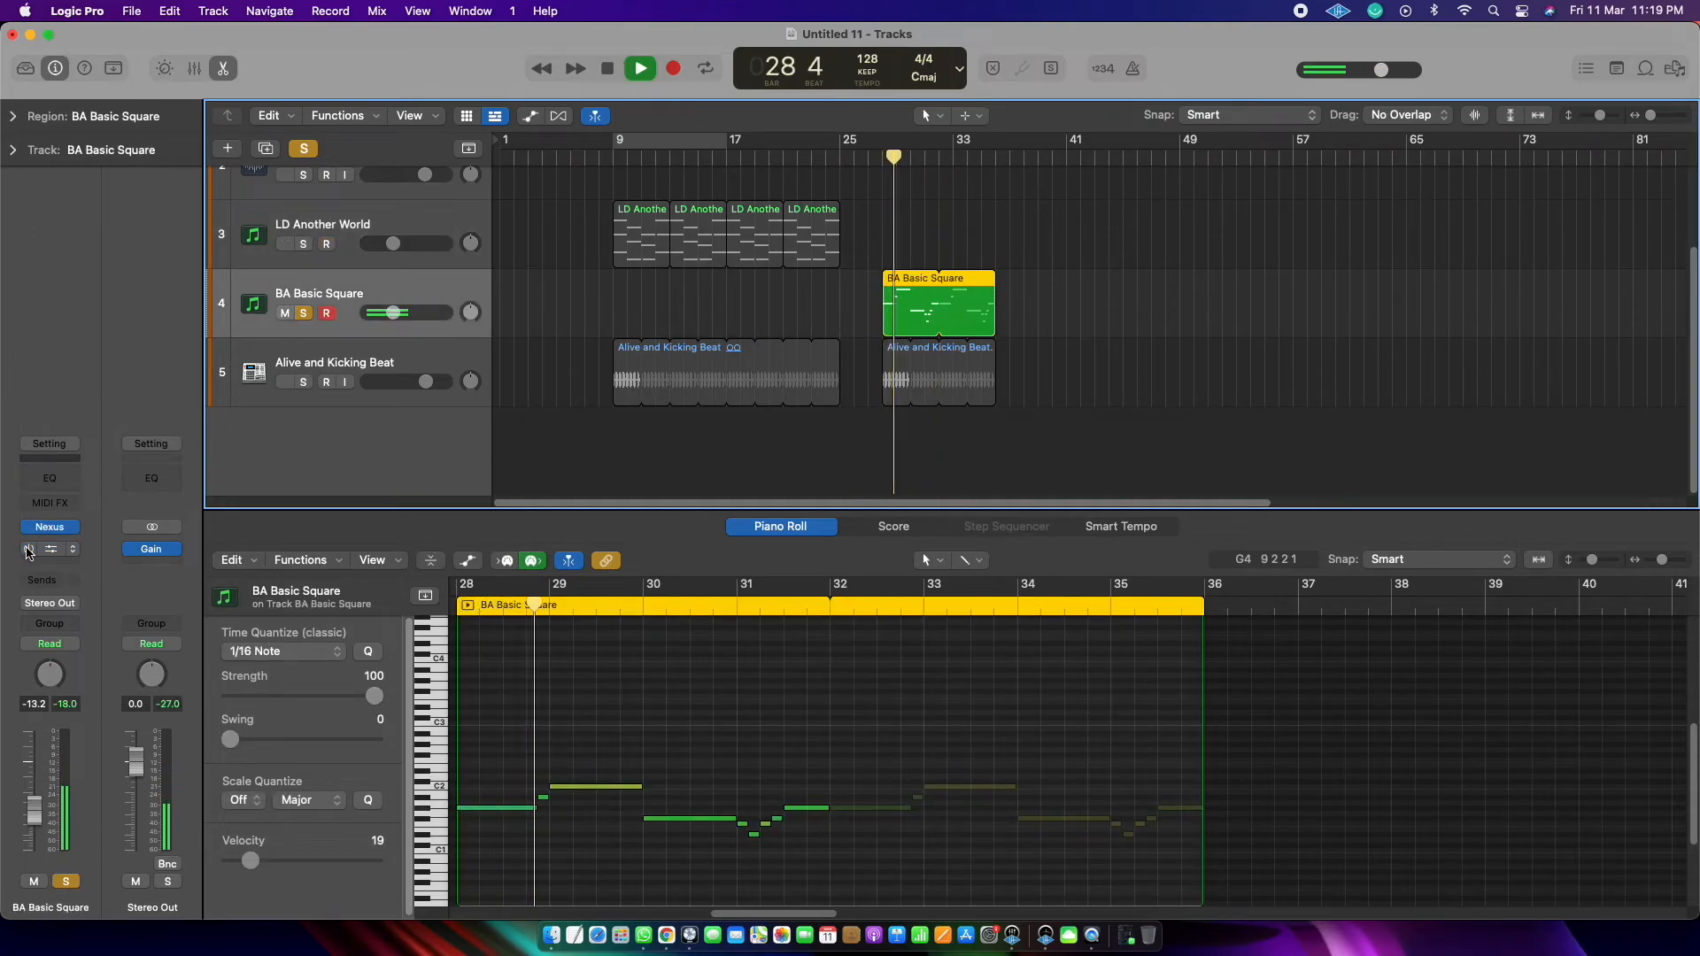
key(space)
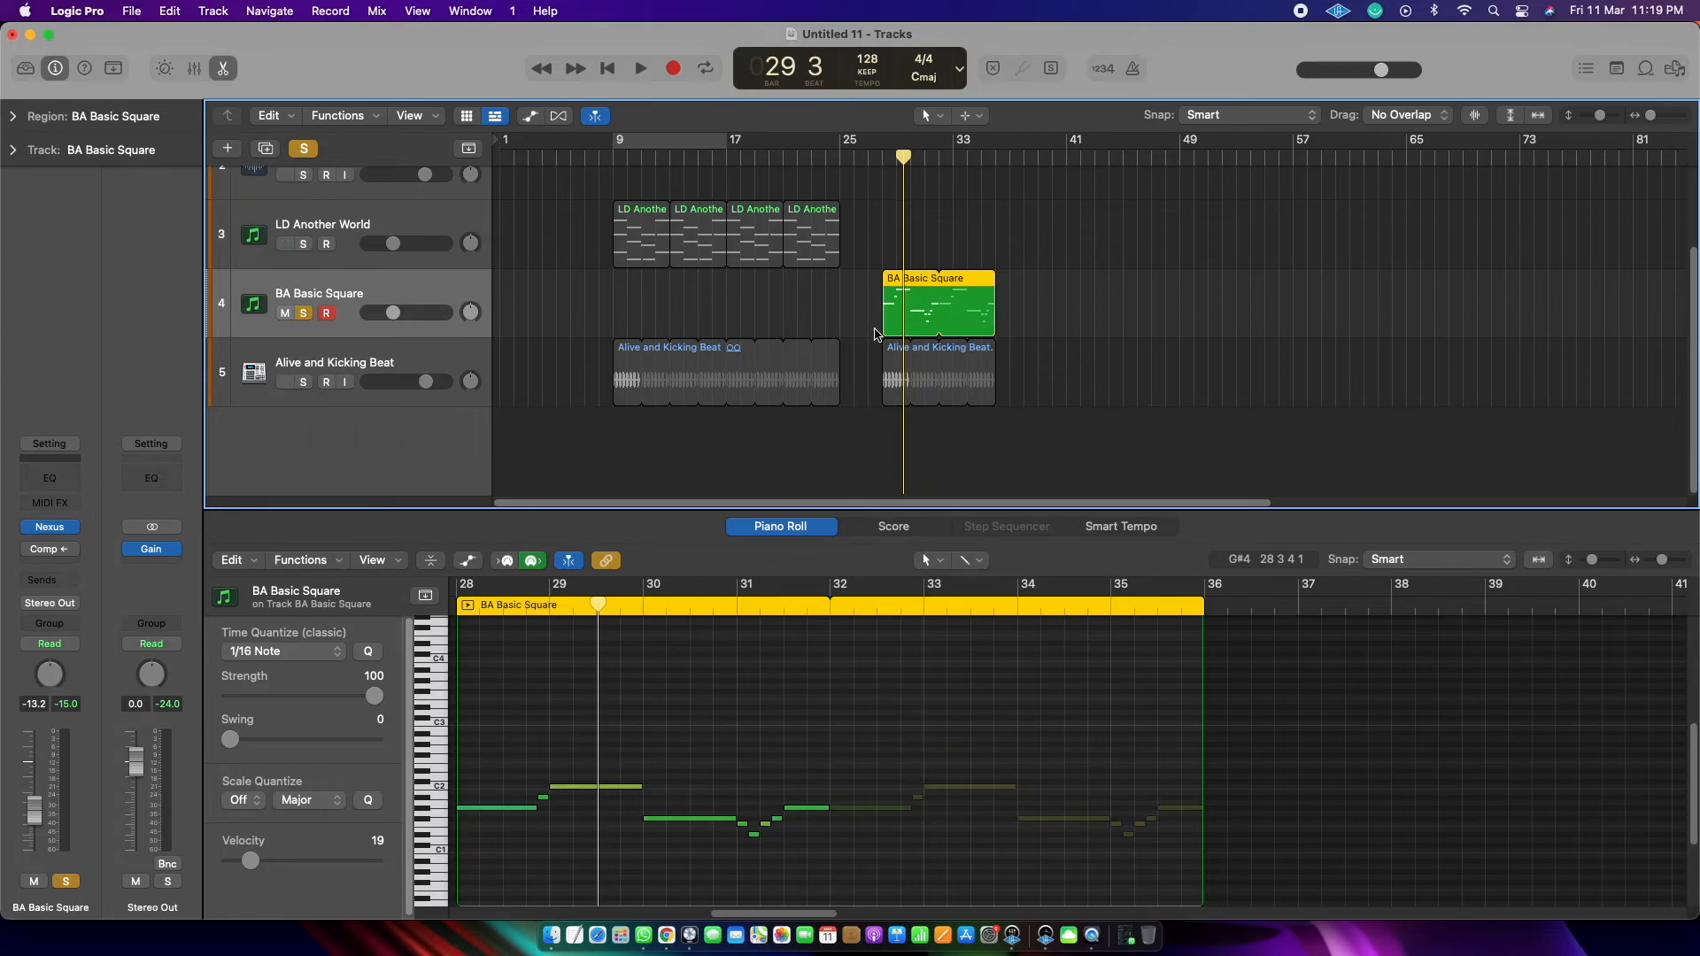
Step: Solo Alive and Kicking Beat alongside the bass and compare playback with BA Basic Square's Compressor bypassed and re-enabled
click(305, 385)
key(space)
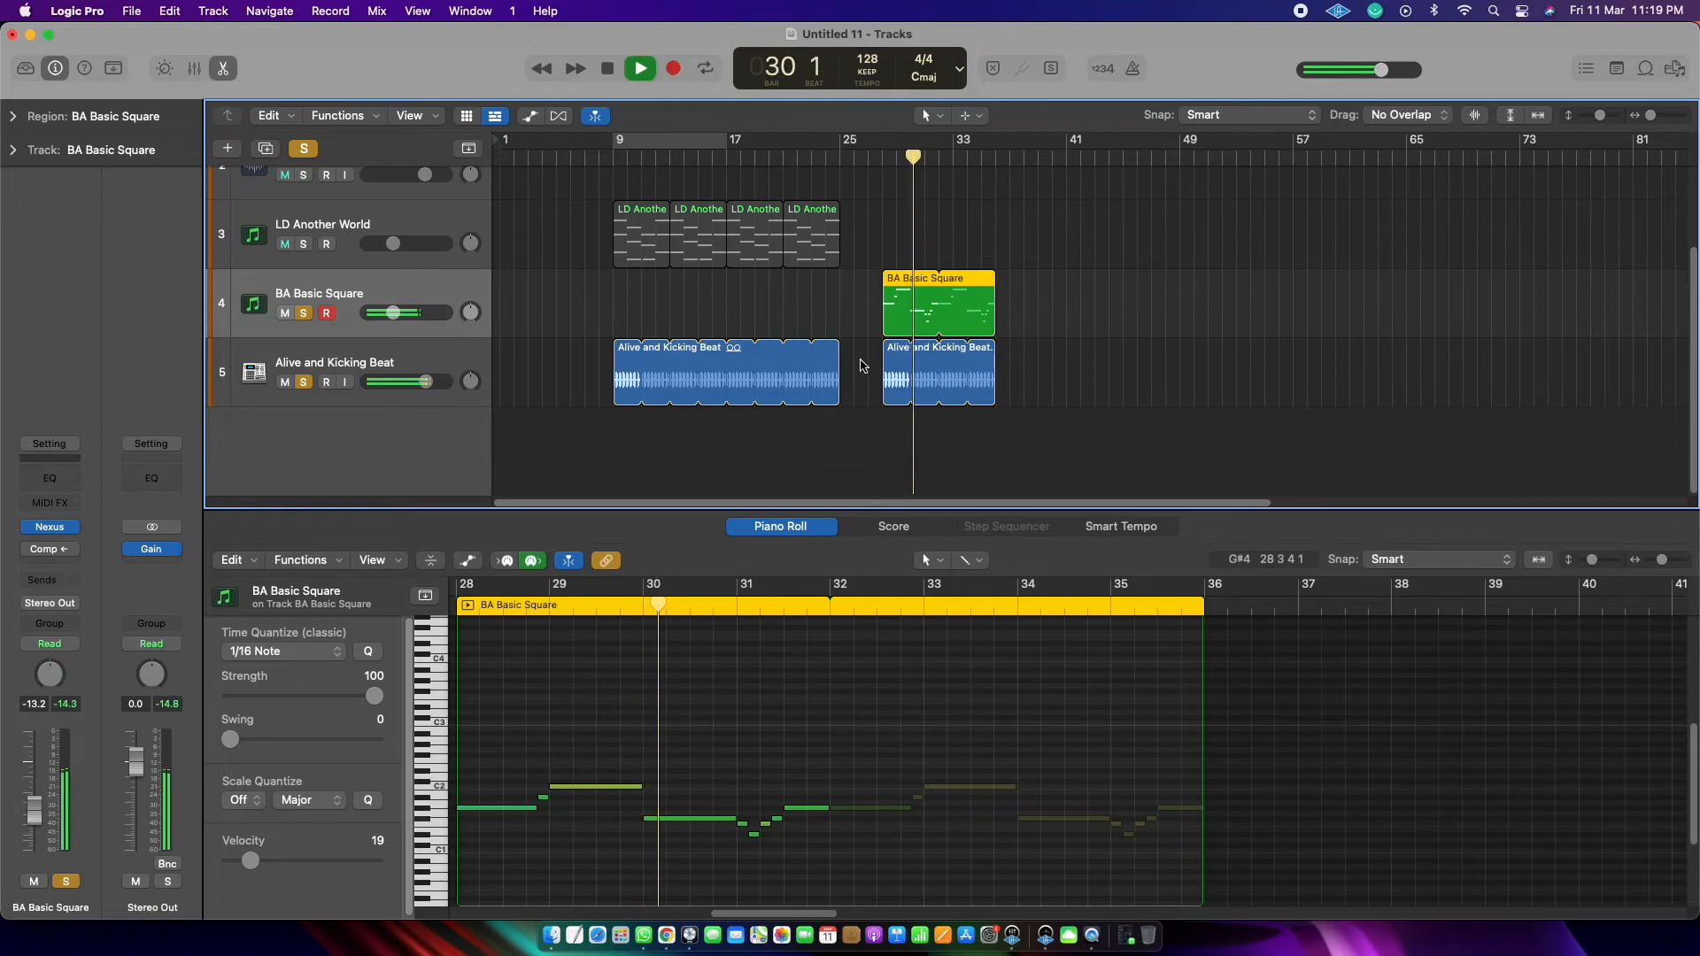
key(space)
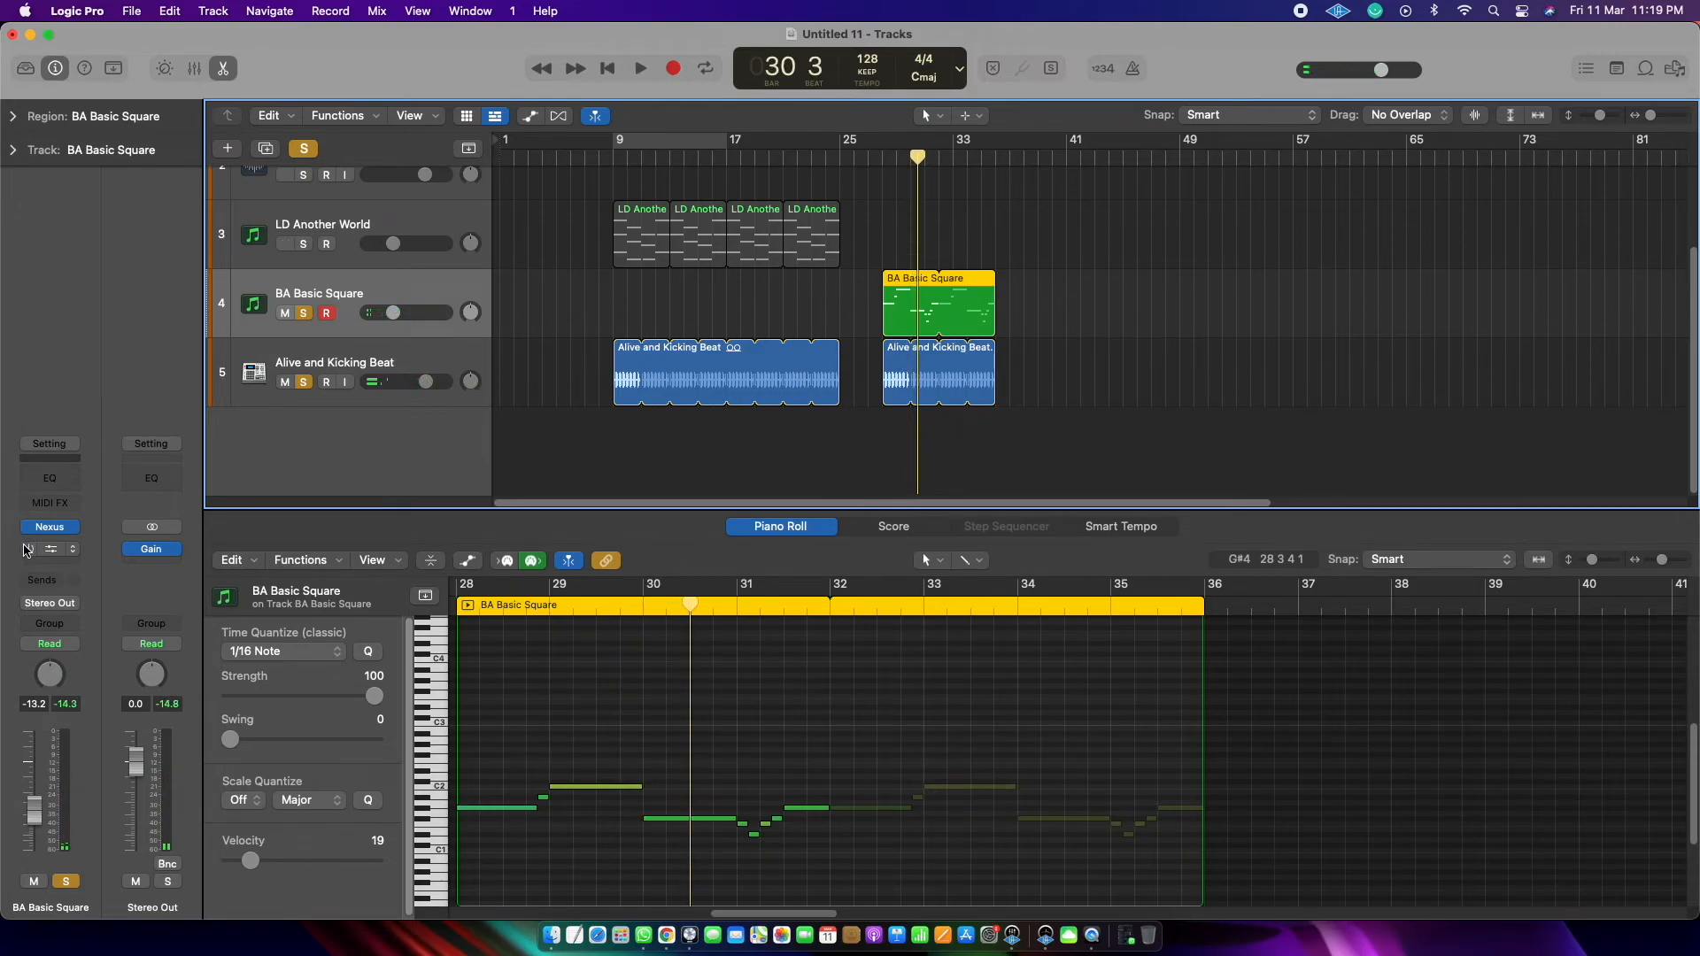
key(space)
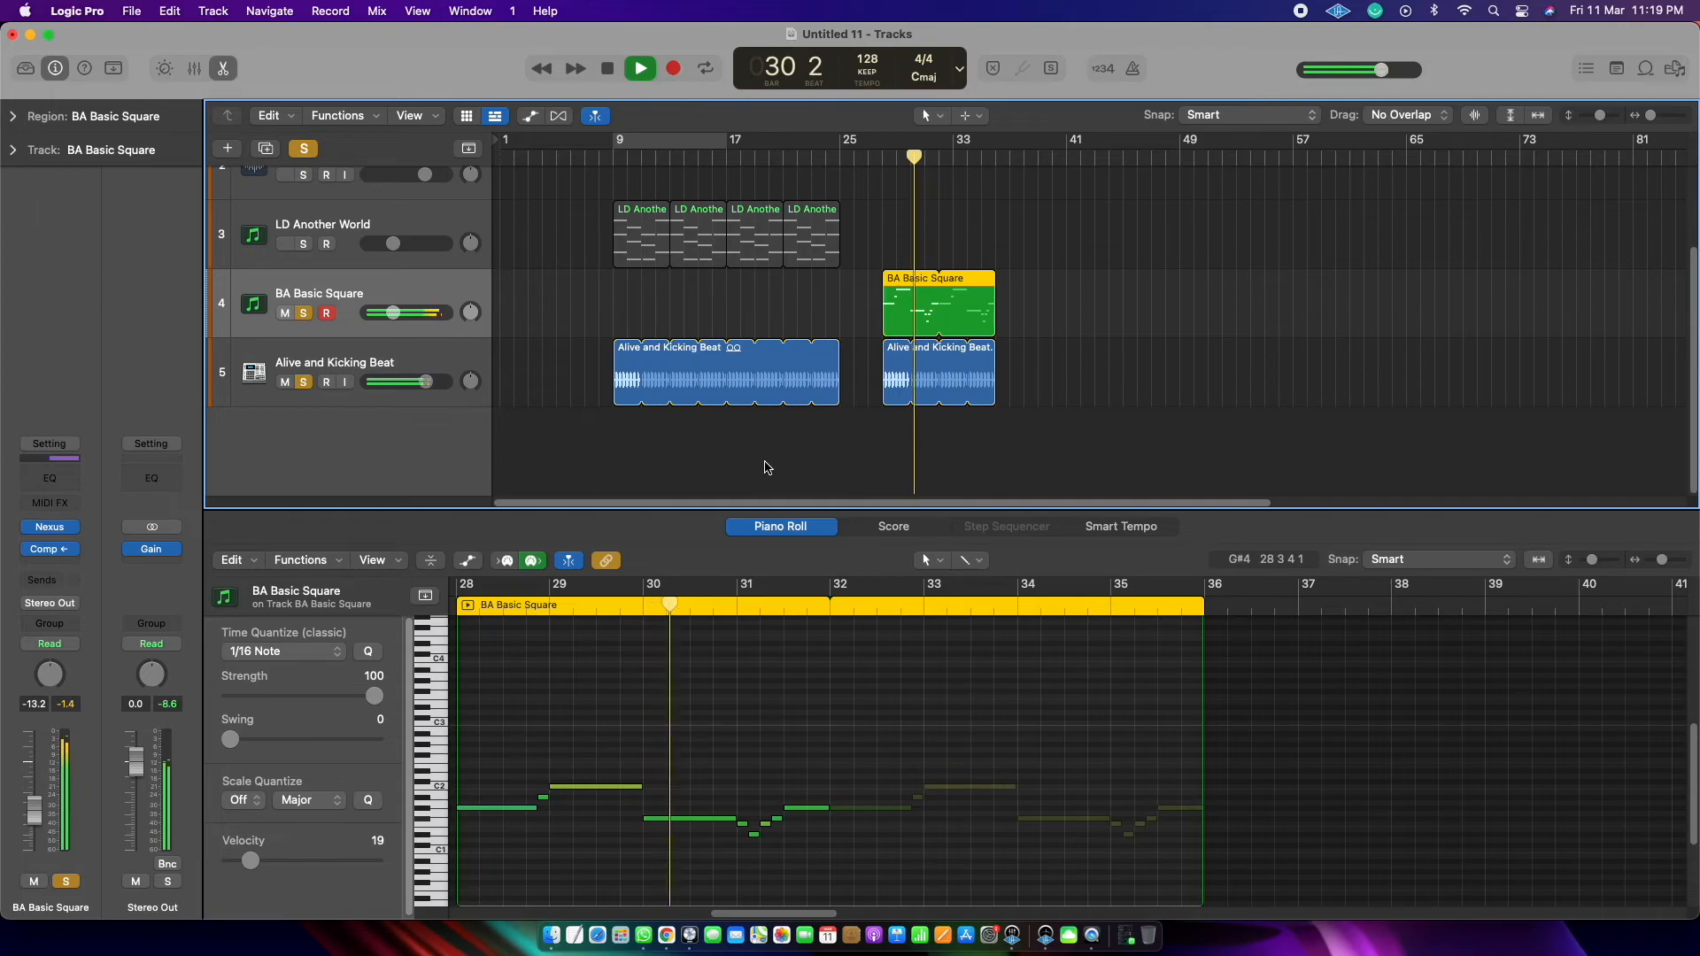
key(space)
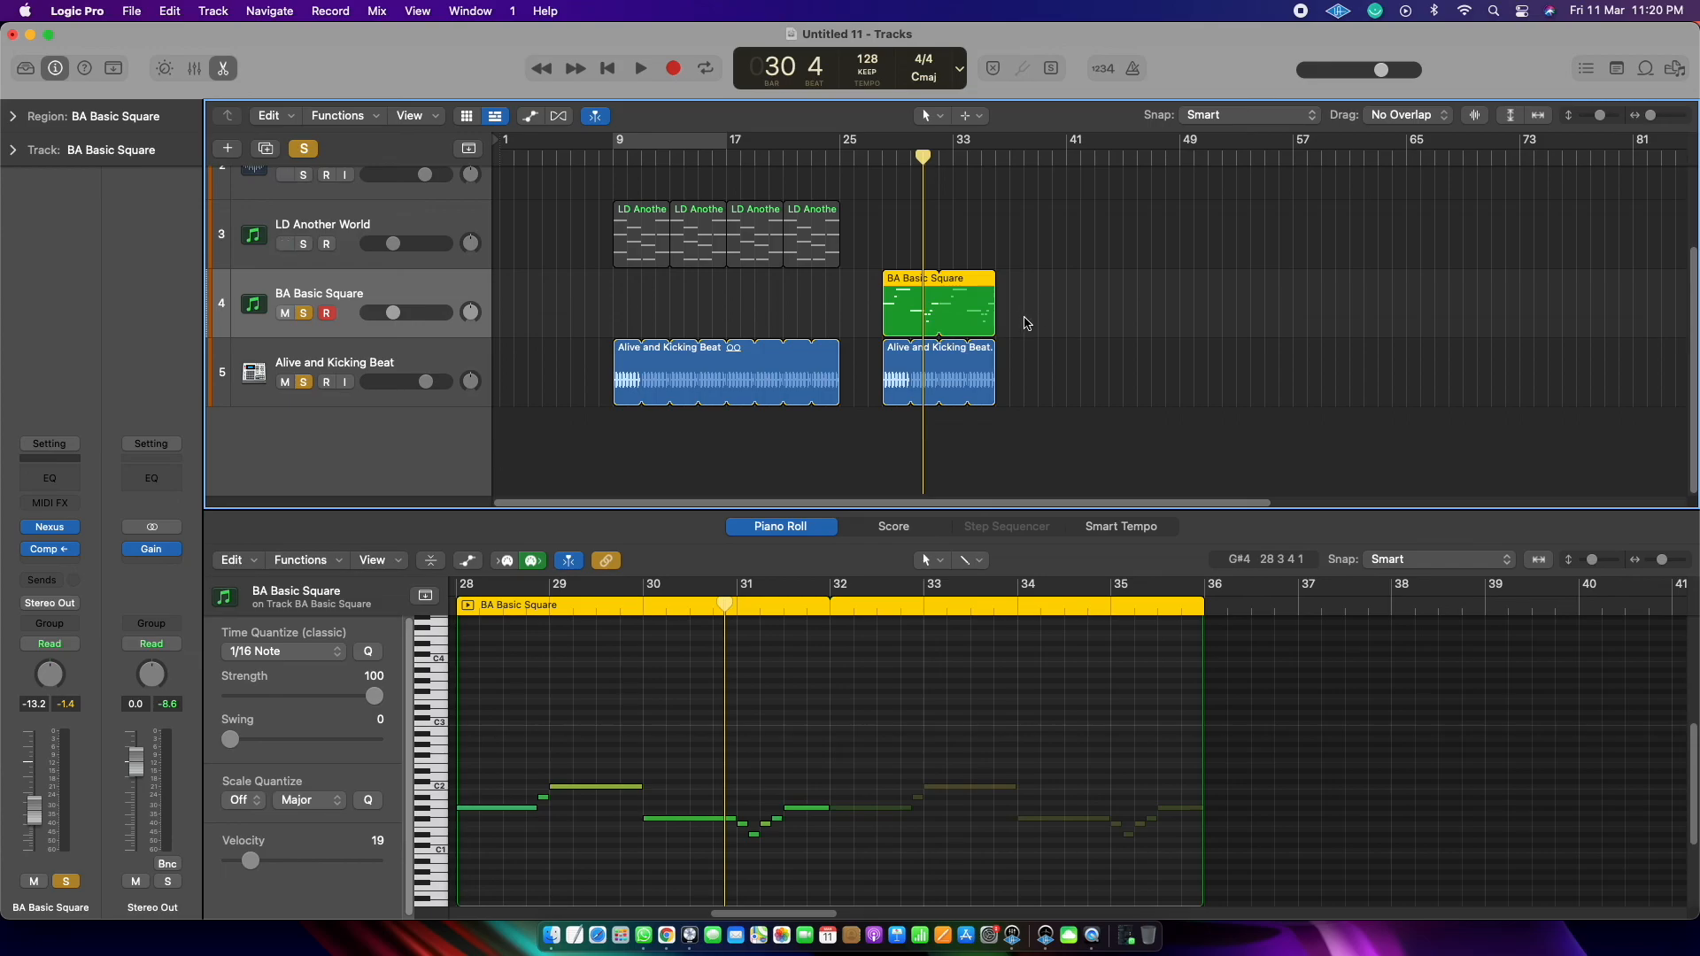
Step: Select all regions on the LD Another World, BA Basic Square and Alive and Kicking Beat tracks
drag(1009, 324, 663, 375)
drag(639, 433, 1008, 246)
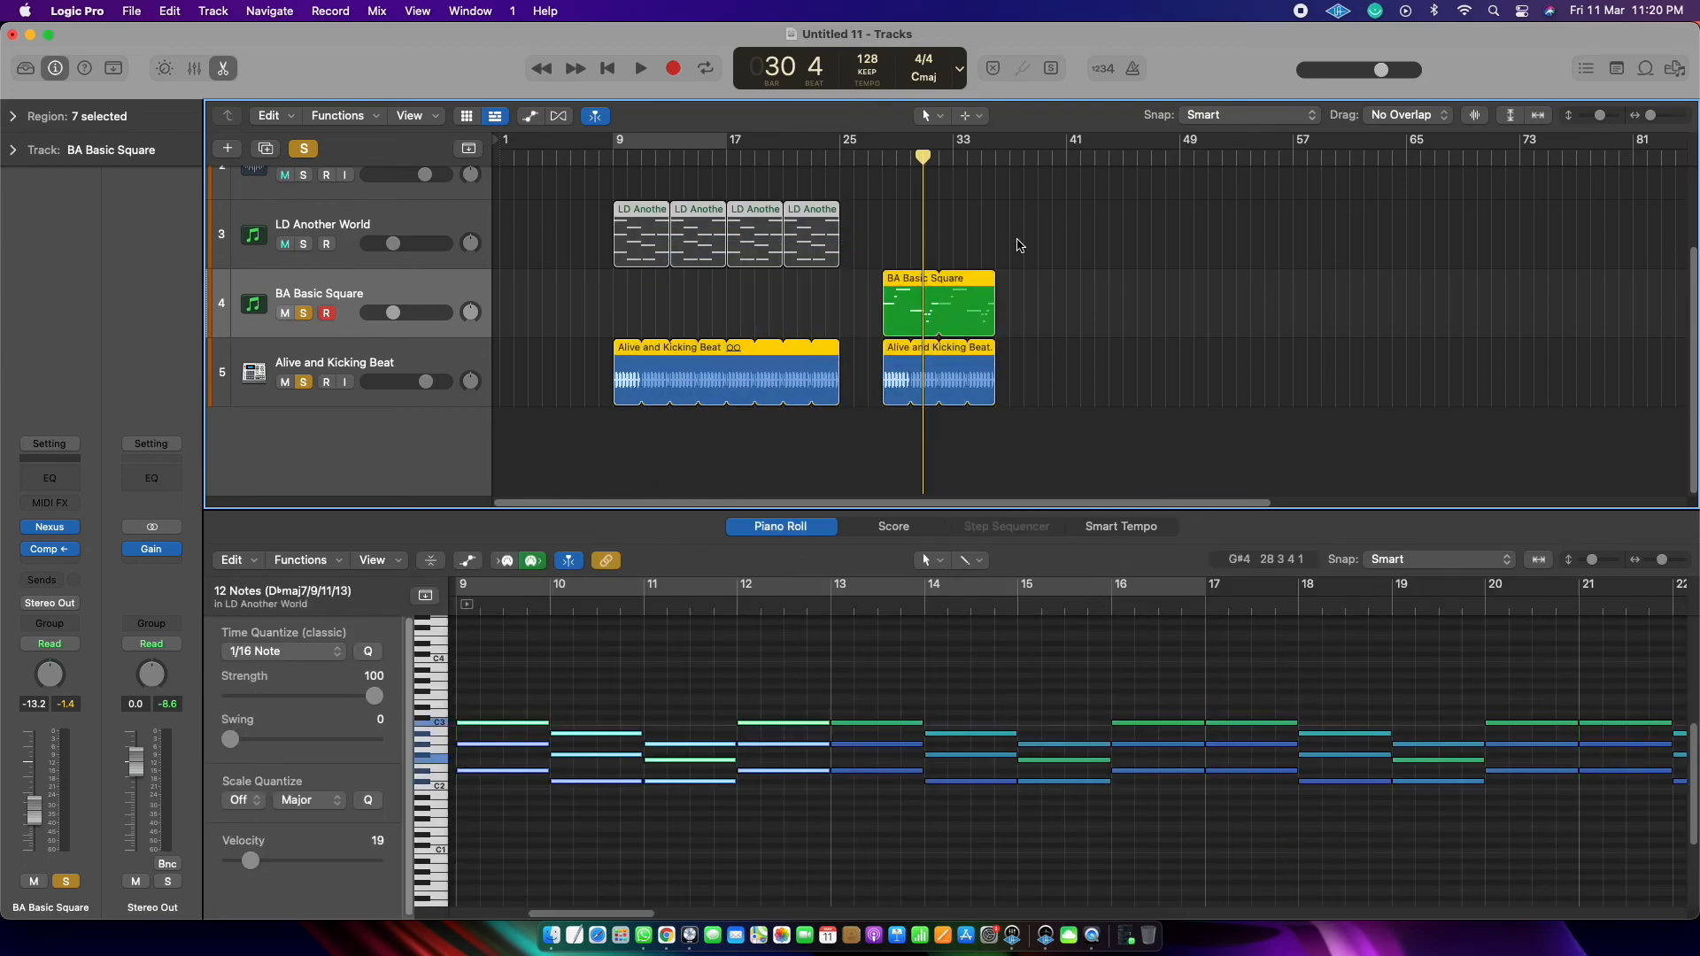